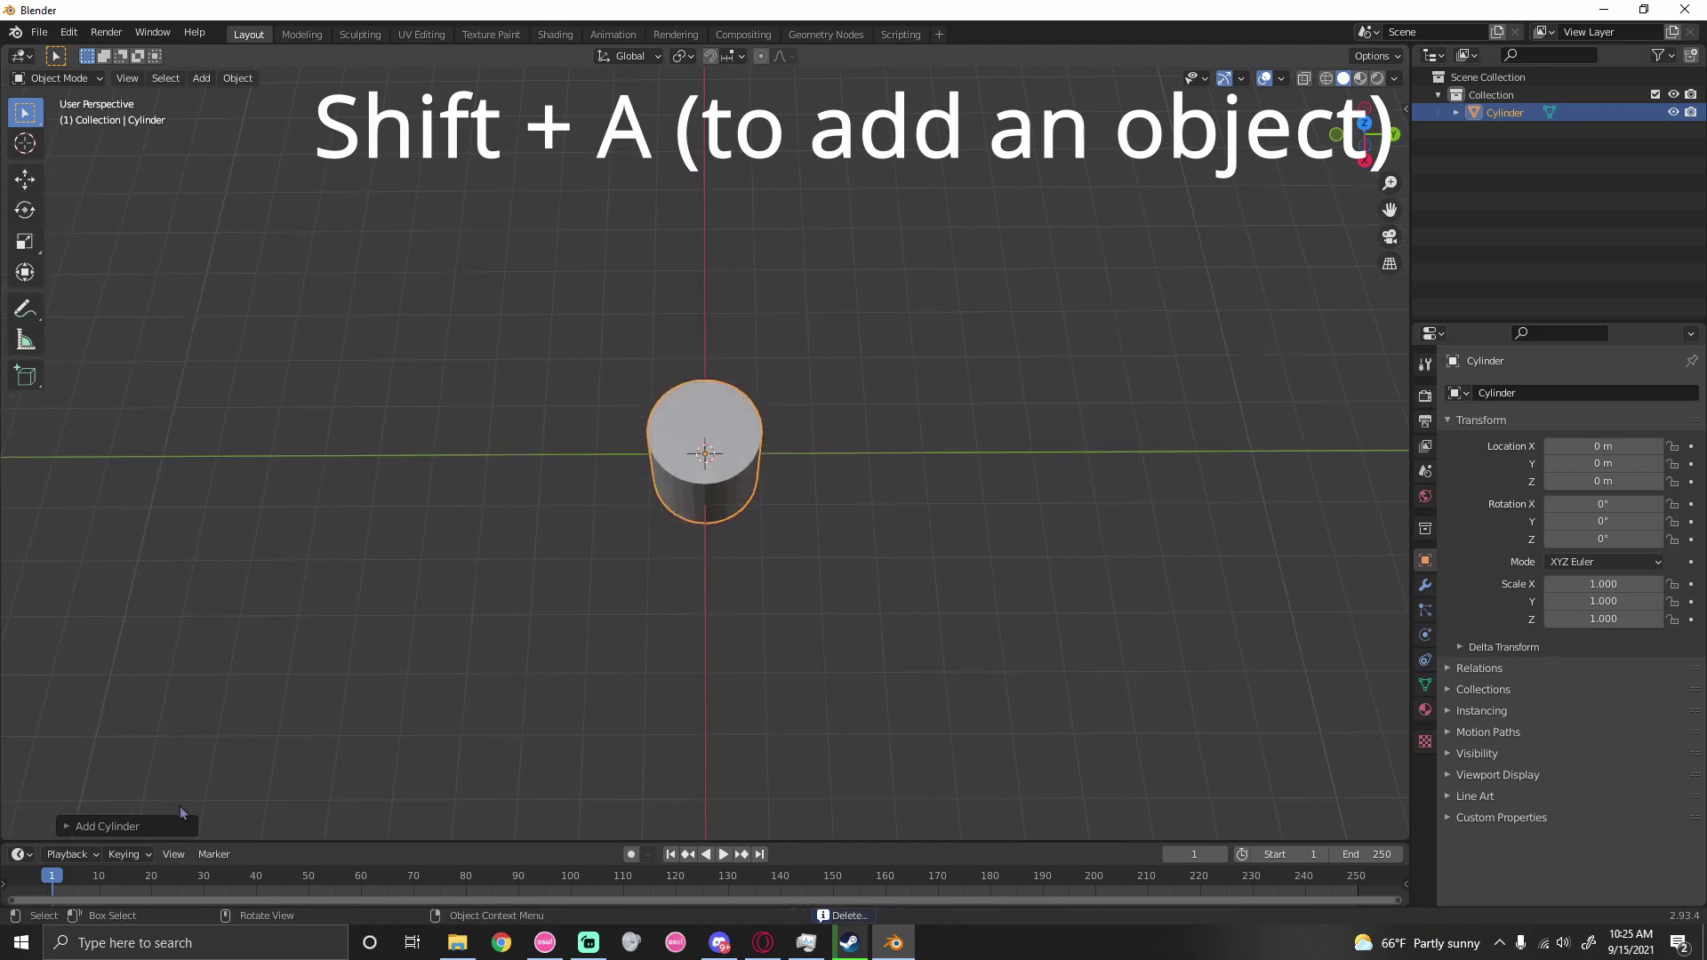
Add a default cylinder mesh at the origin of the empty scene
click(98, 818)
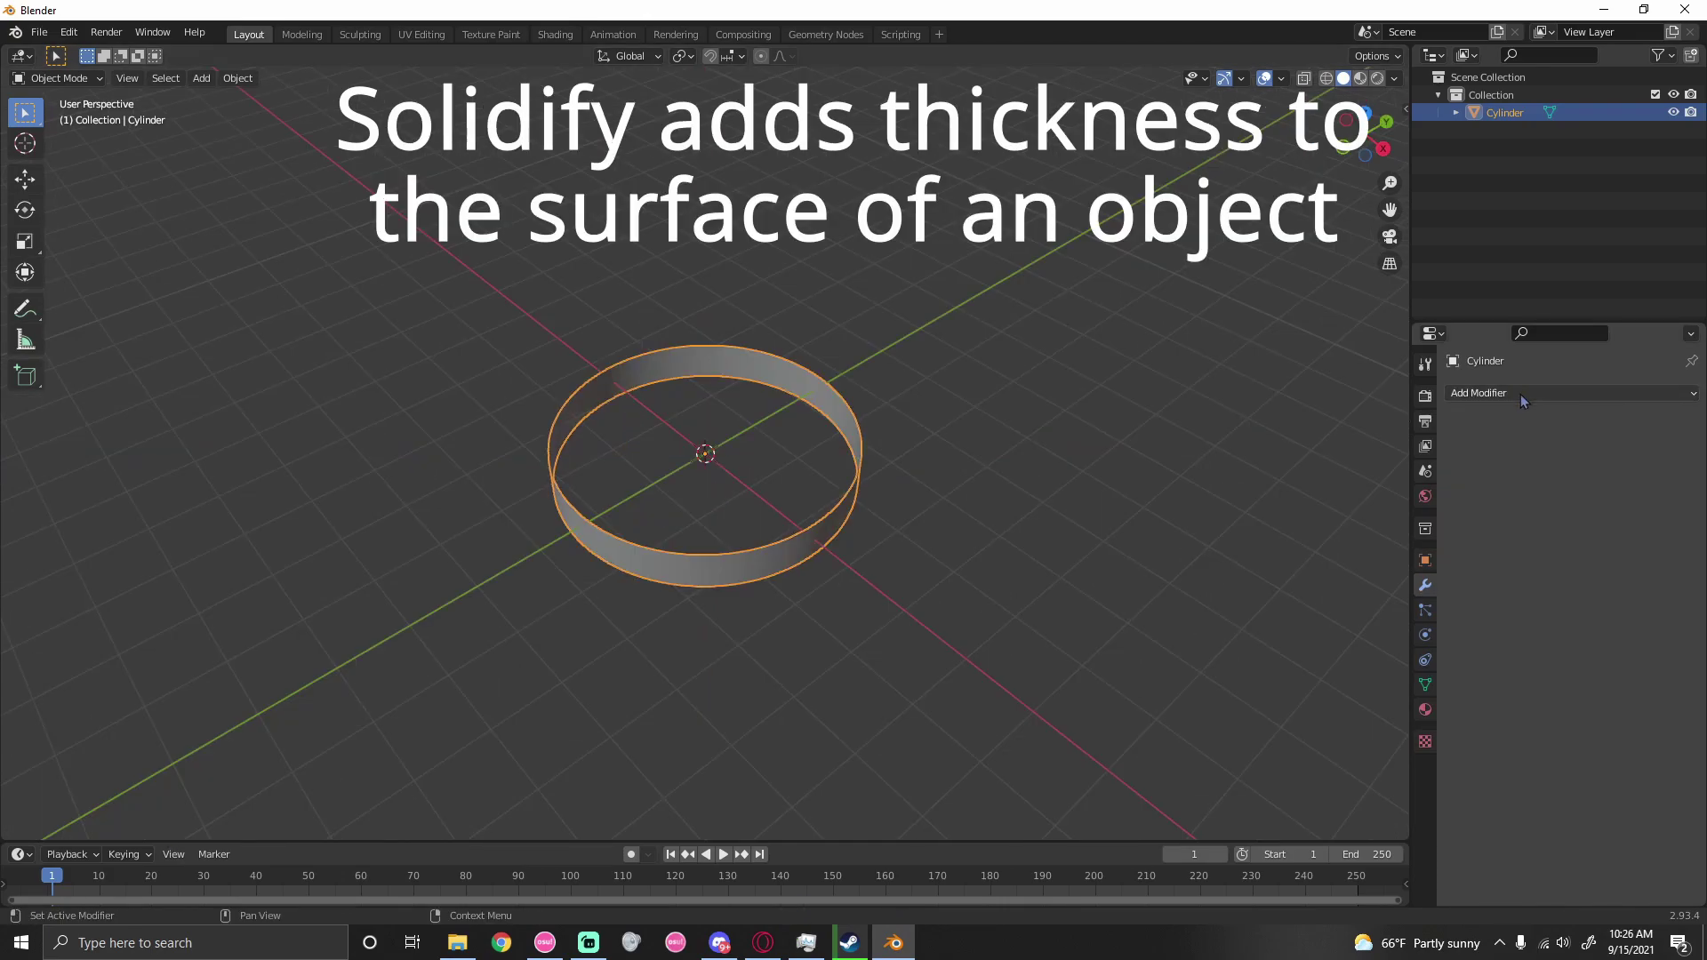
Give the cylinder a Solidify modifier with 0.25 m thickness
click(1511, 392)
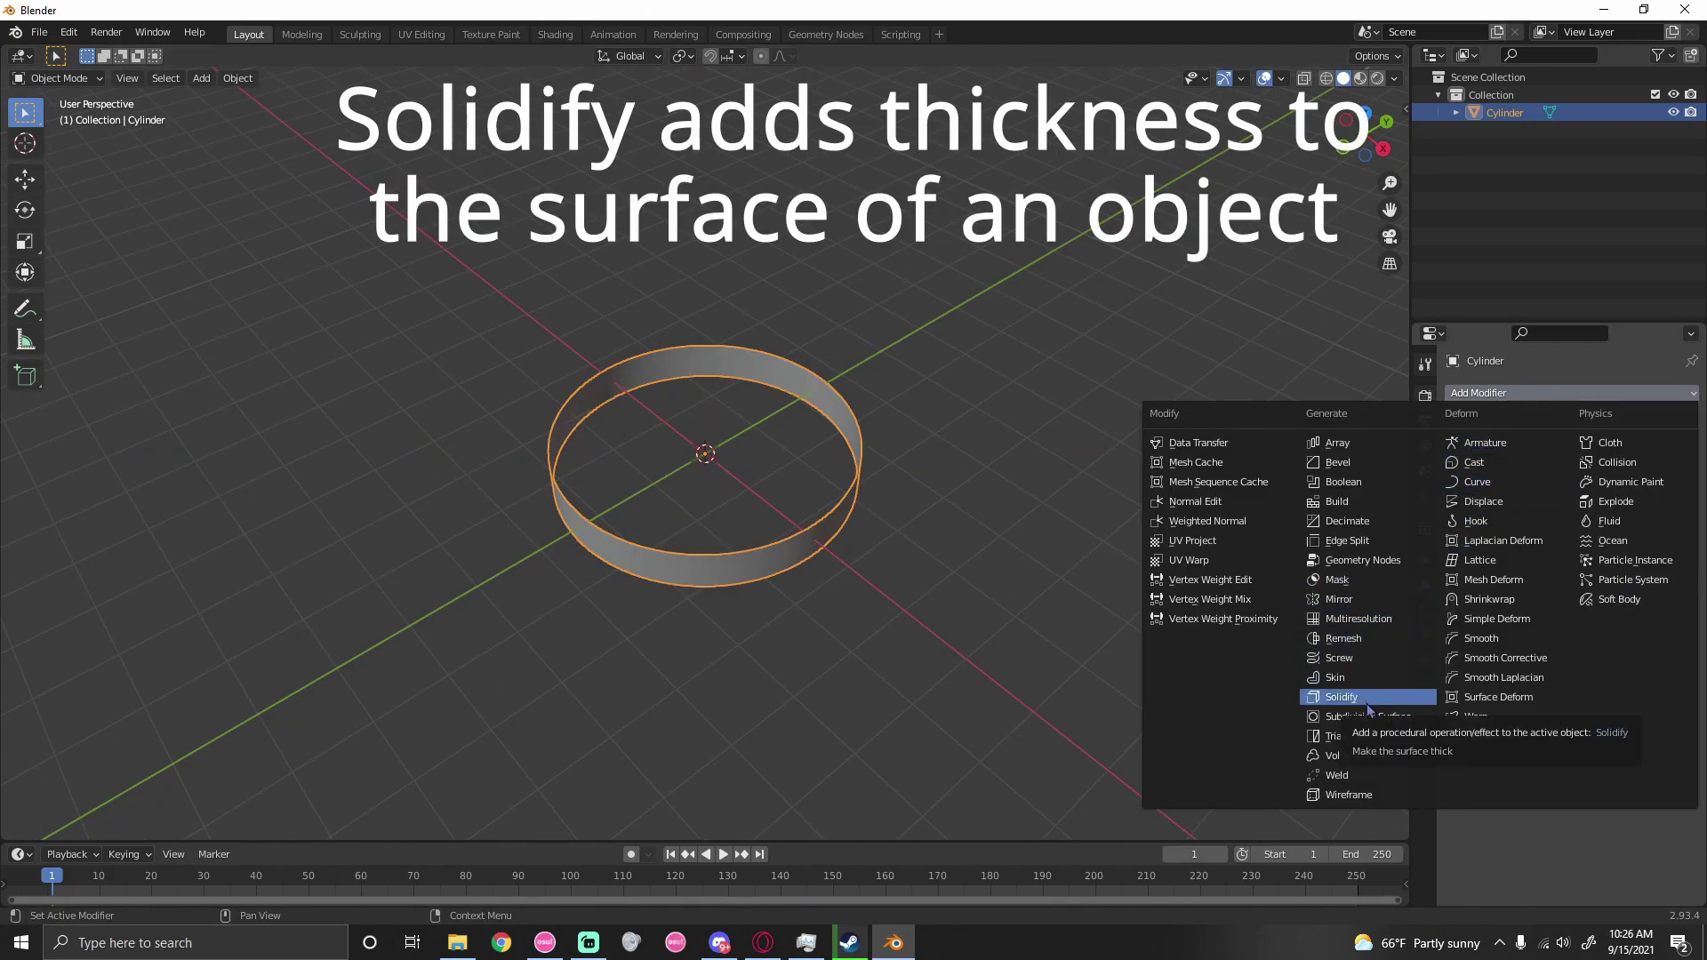
click(1342, 697)
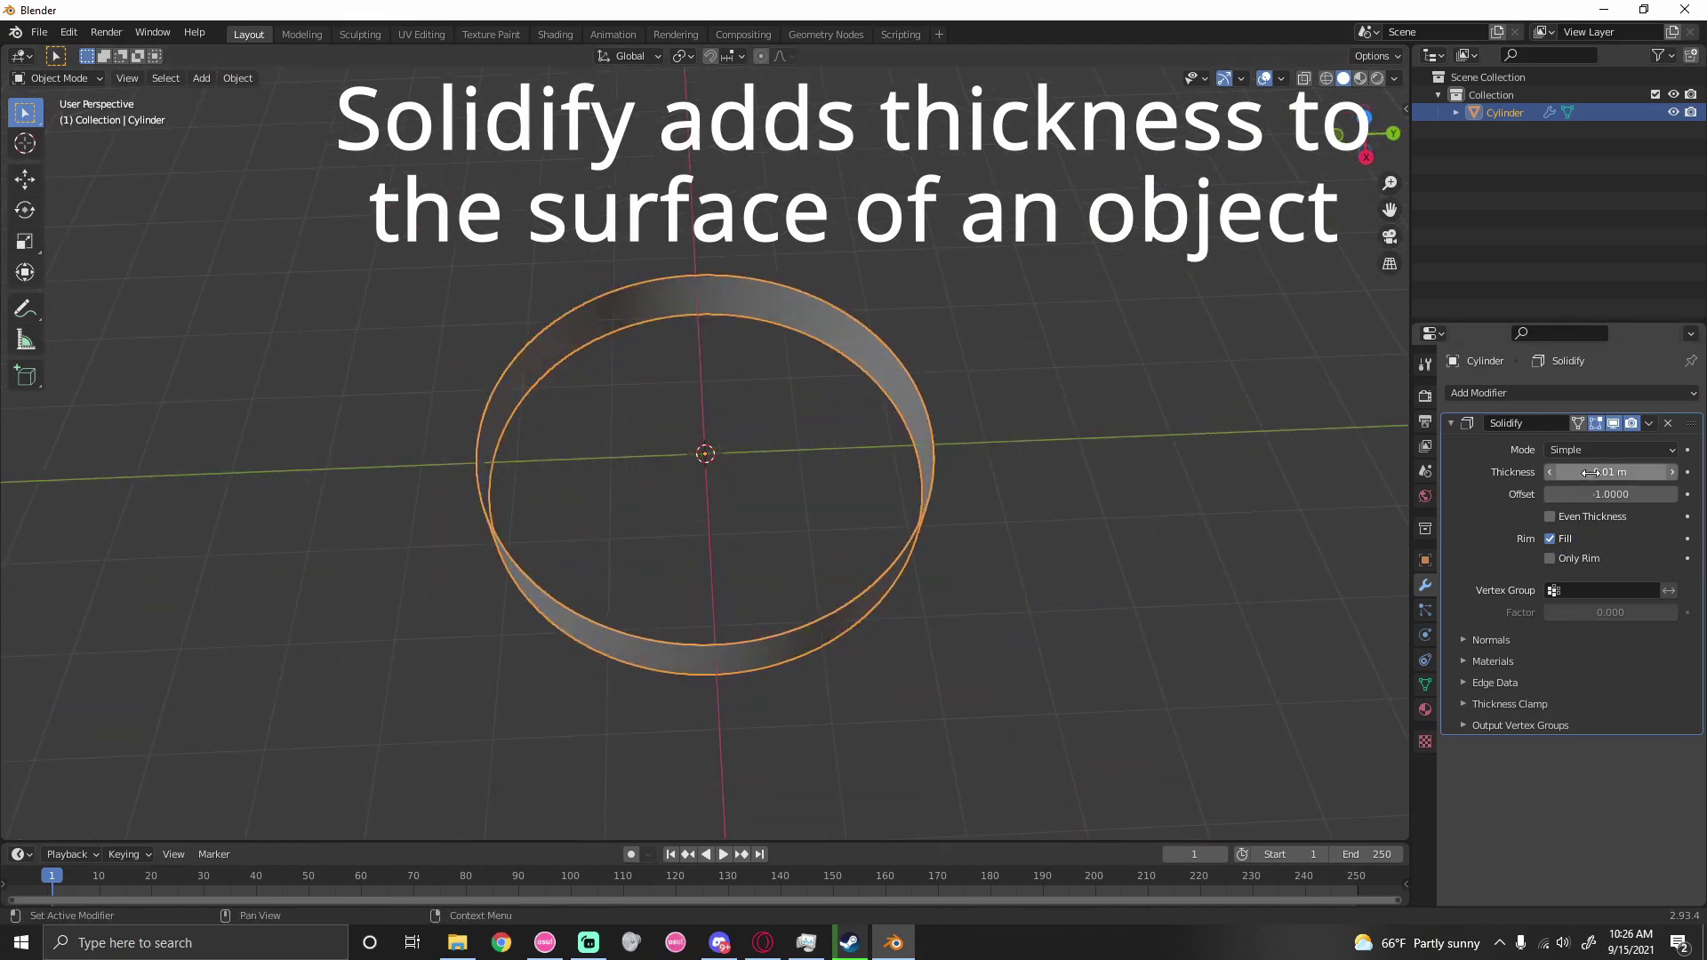
drag(1590, 473, 1618, 472)
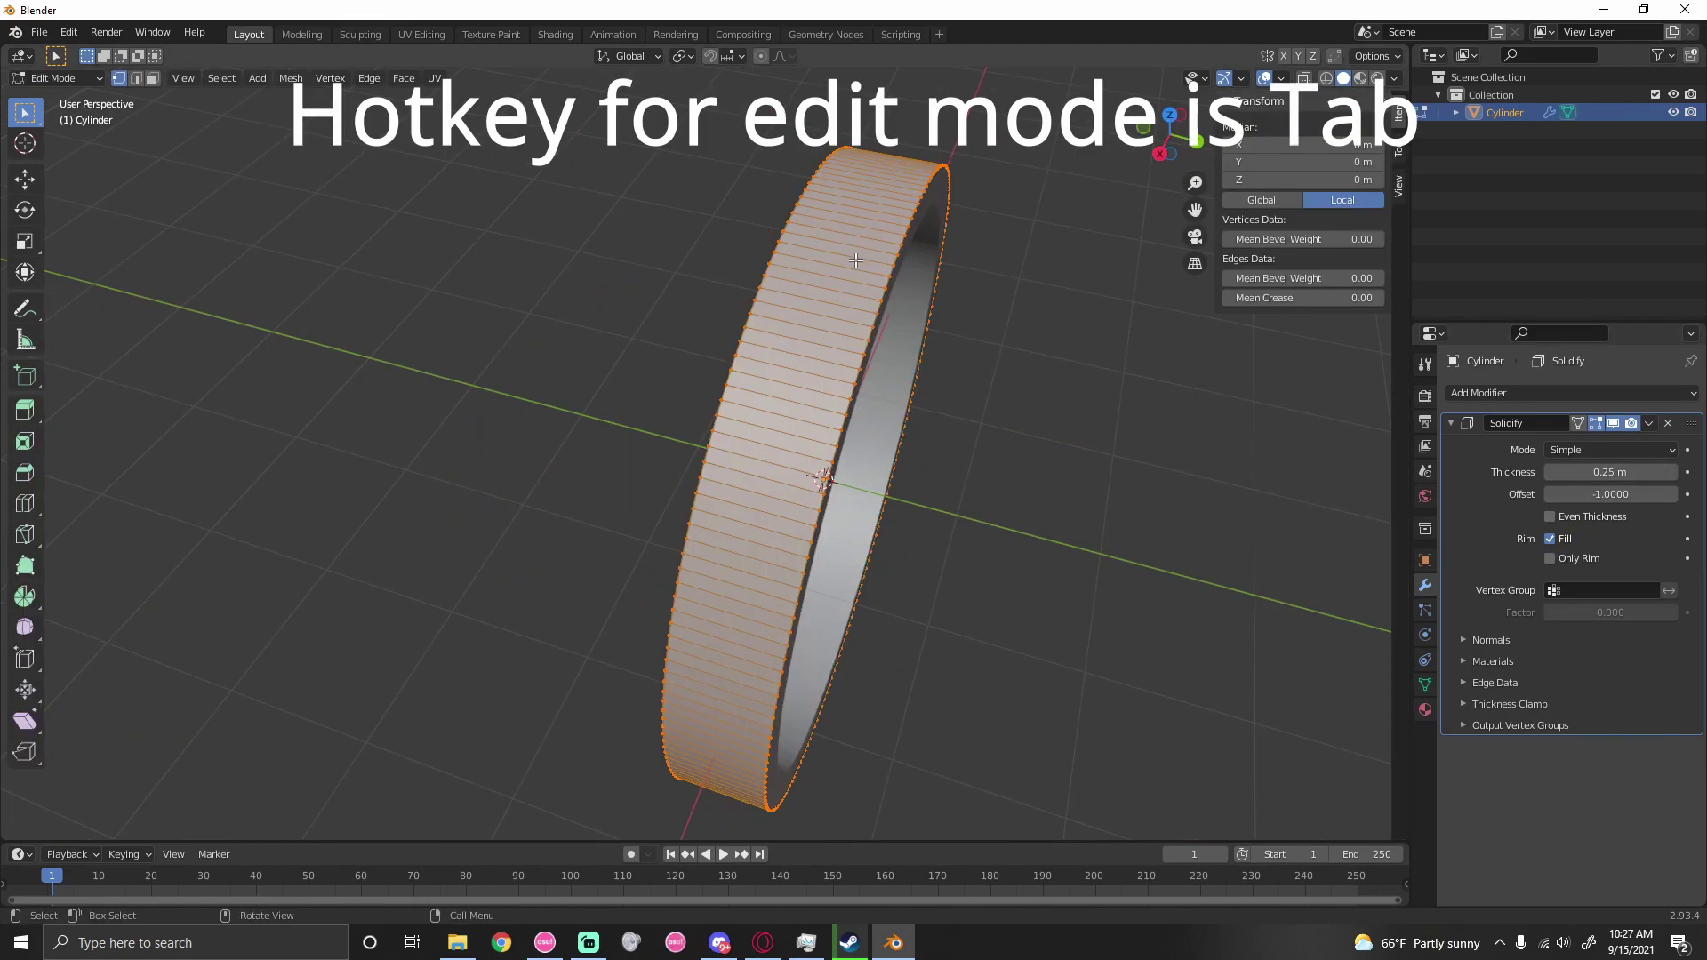
Add a middle edge loop around the ring and scale it outward by about 1.116
click(813, 314)
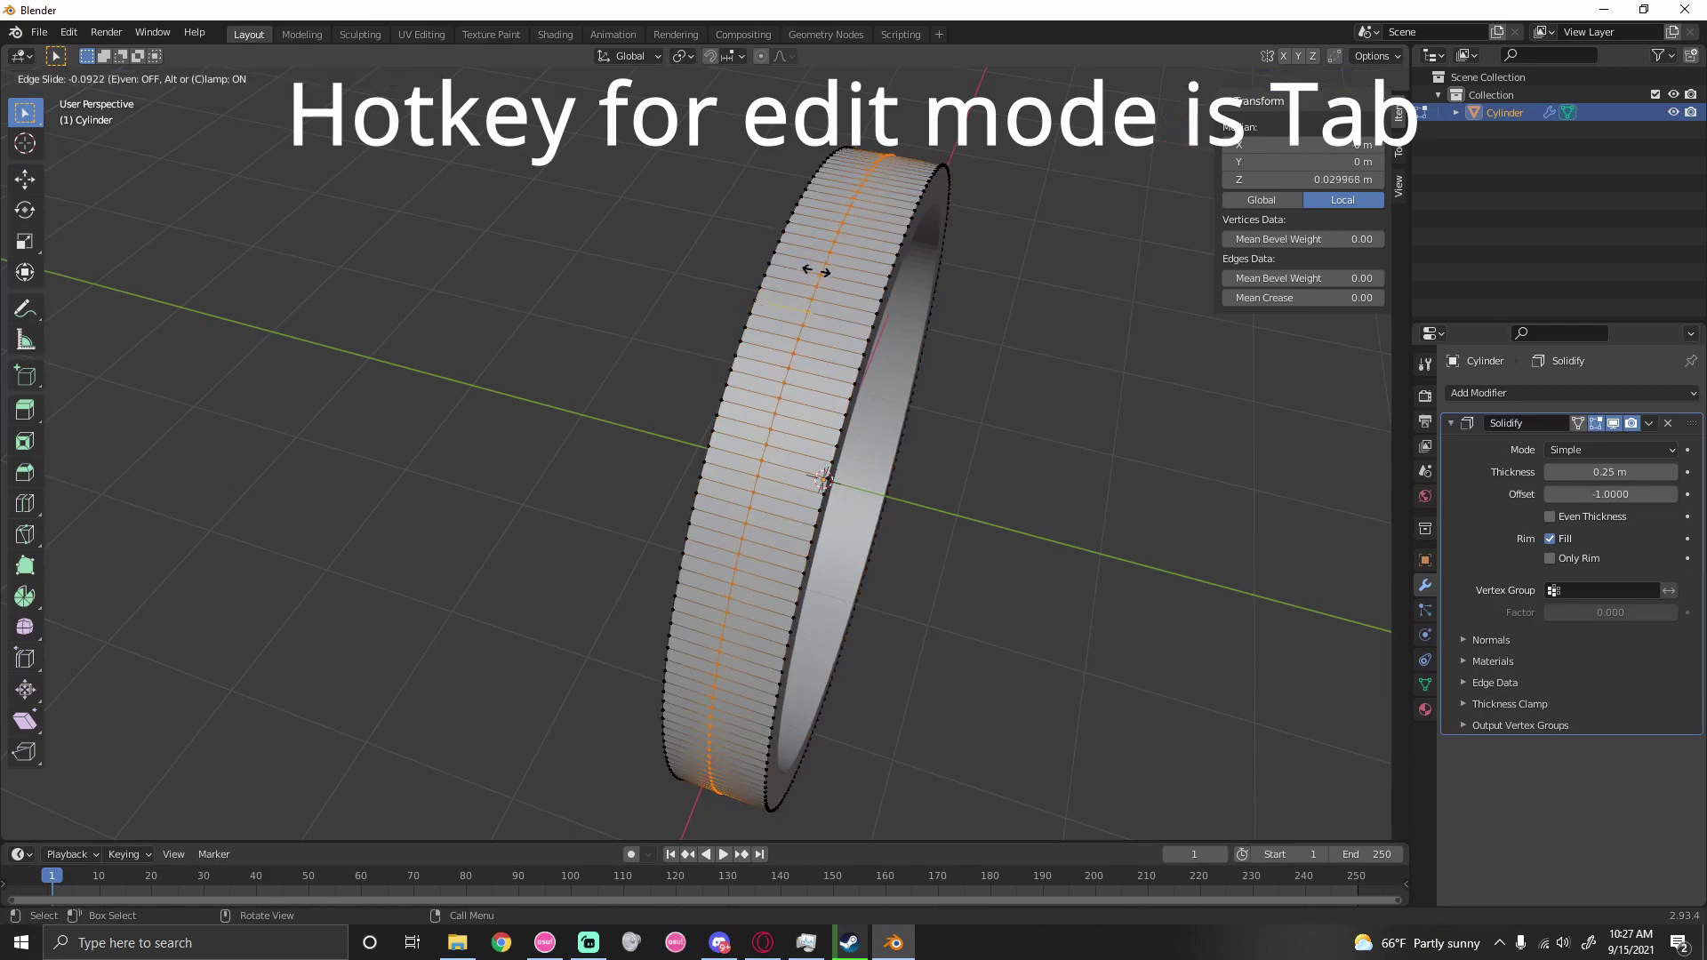
key(s)
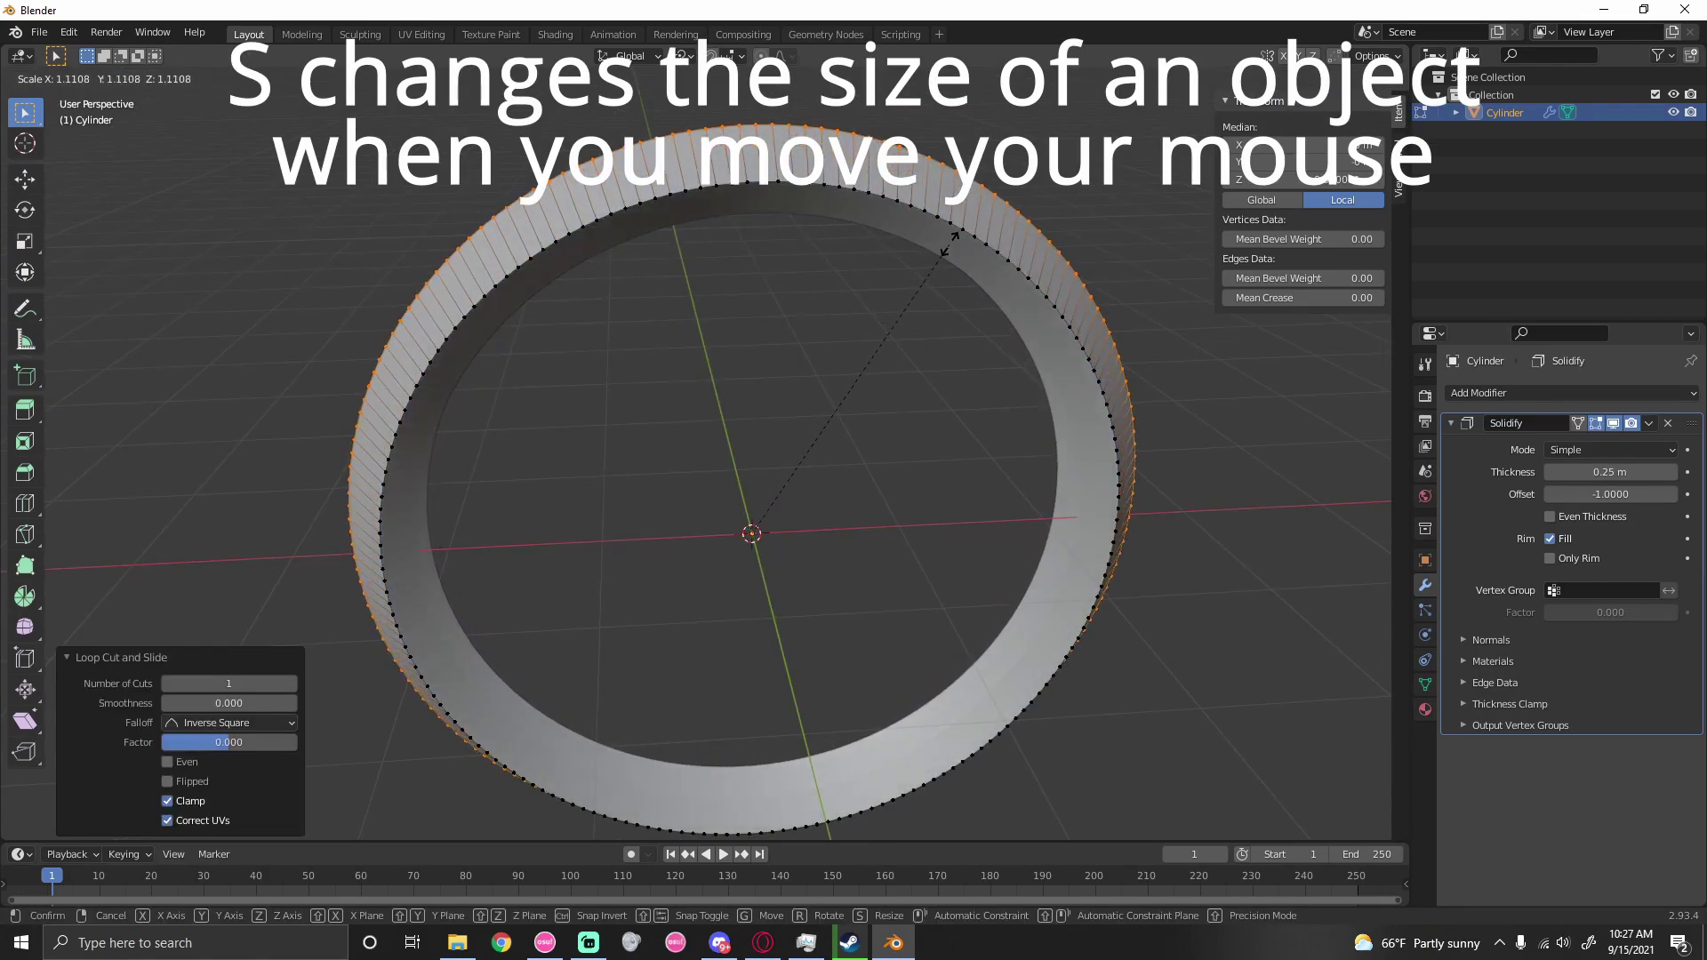
click(950, 242)
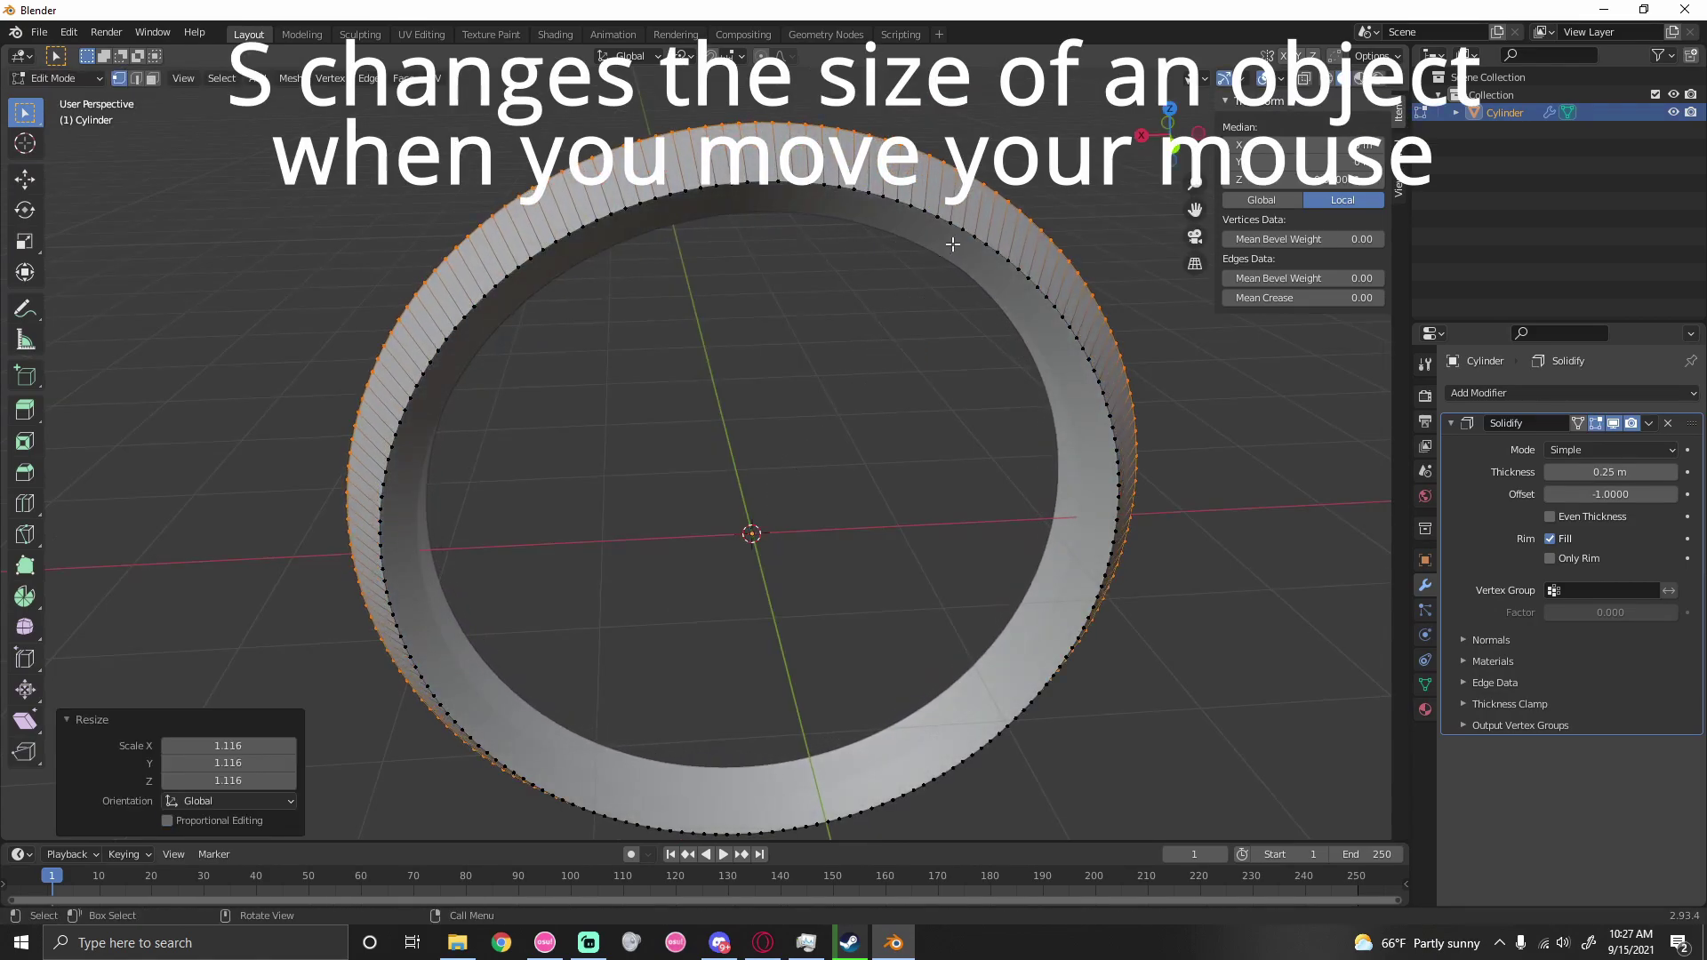
middle_drag(950, 241, 1132, 228)
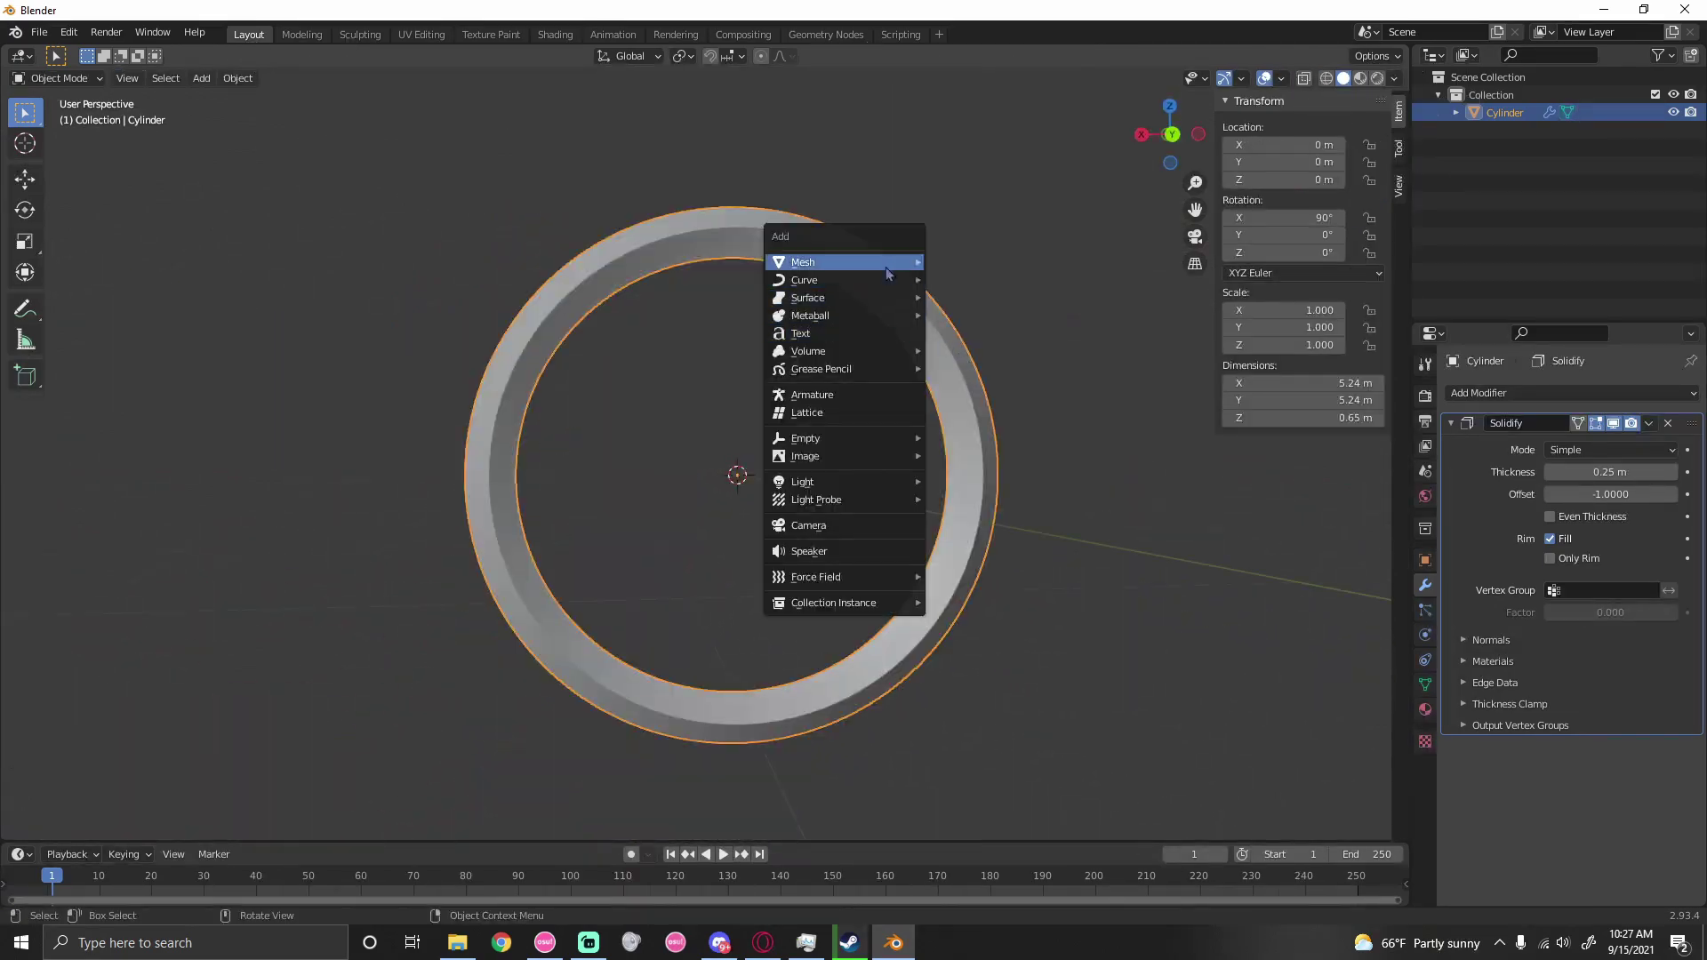
Add a second cylinder with N-Gon caps and flatten it into a thin disc
mouse_move(918, 267)
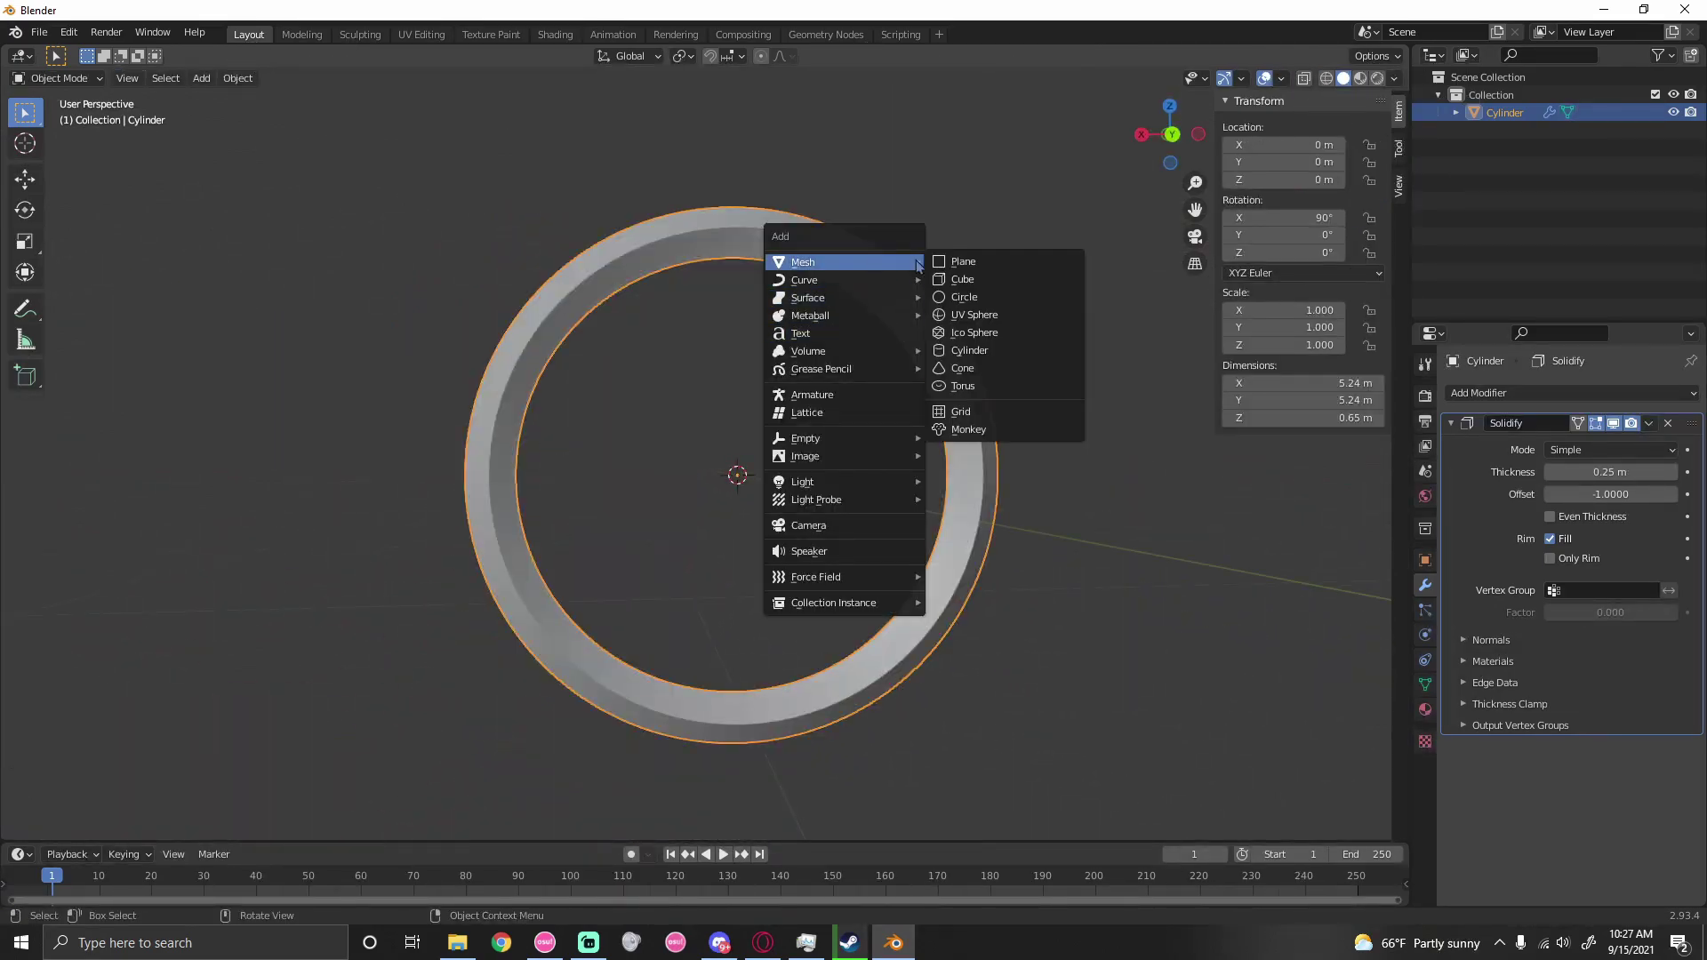
click(969, 350)
middle_drag(984, 358, 1005, 334)
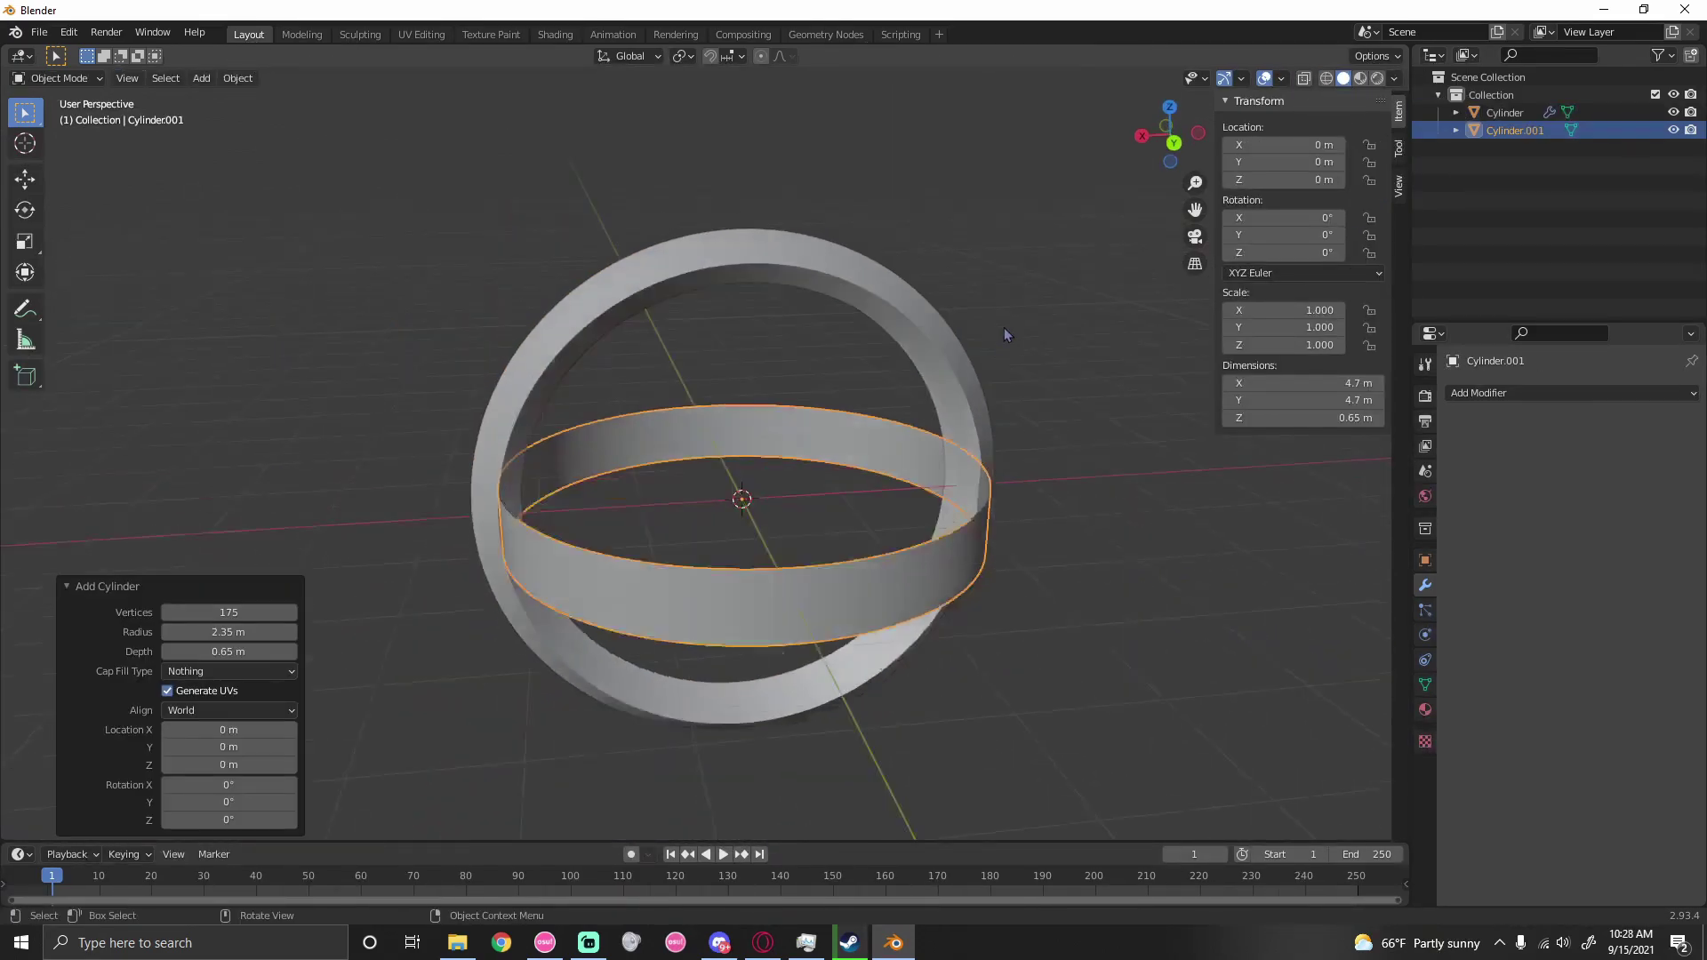
click(213, 672)
click(214, 717)
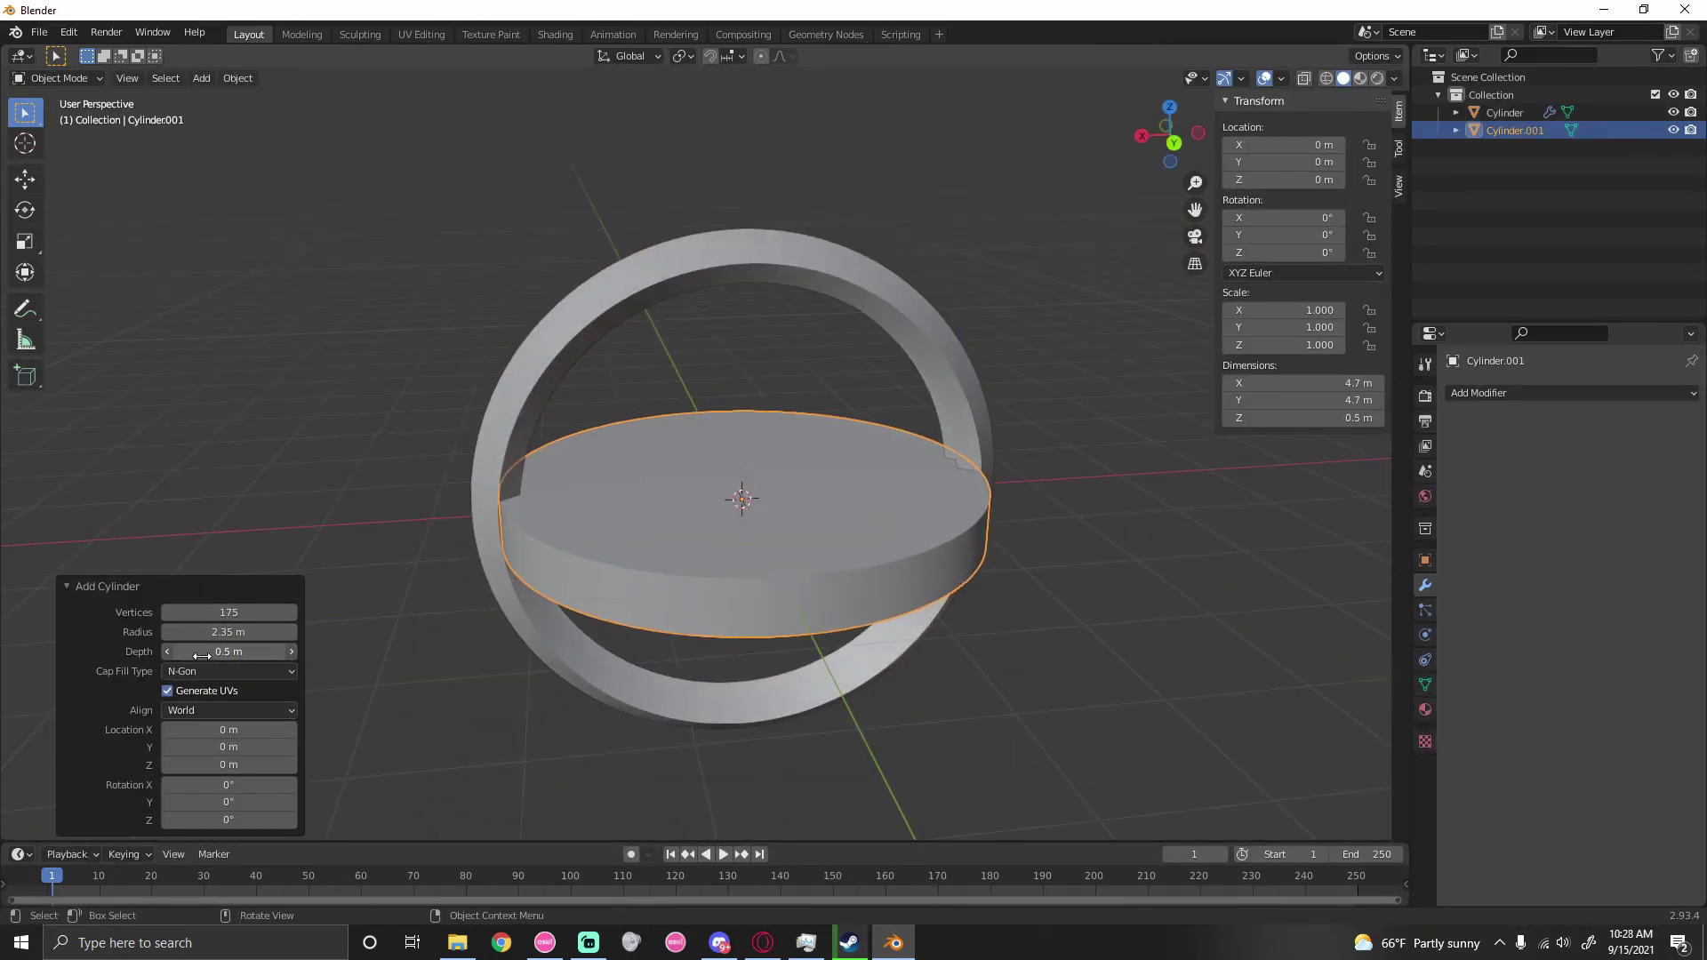
drag(202, 656, 162, 666)
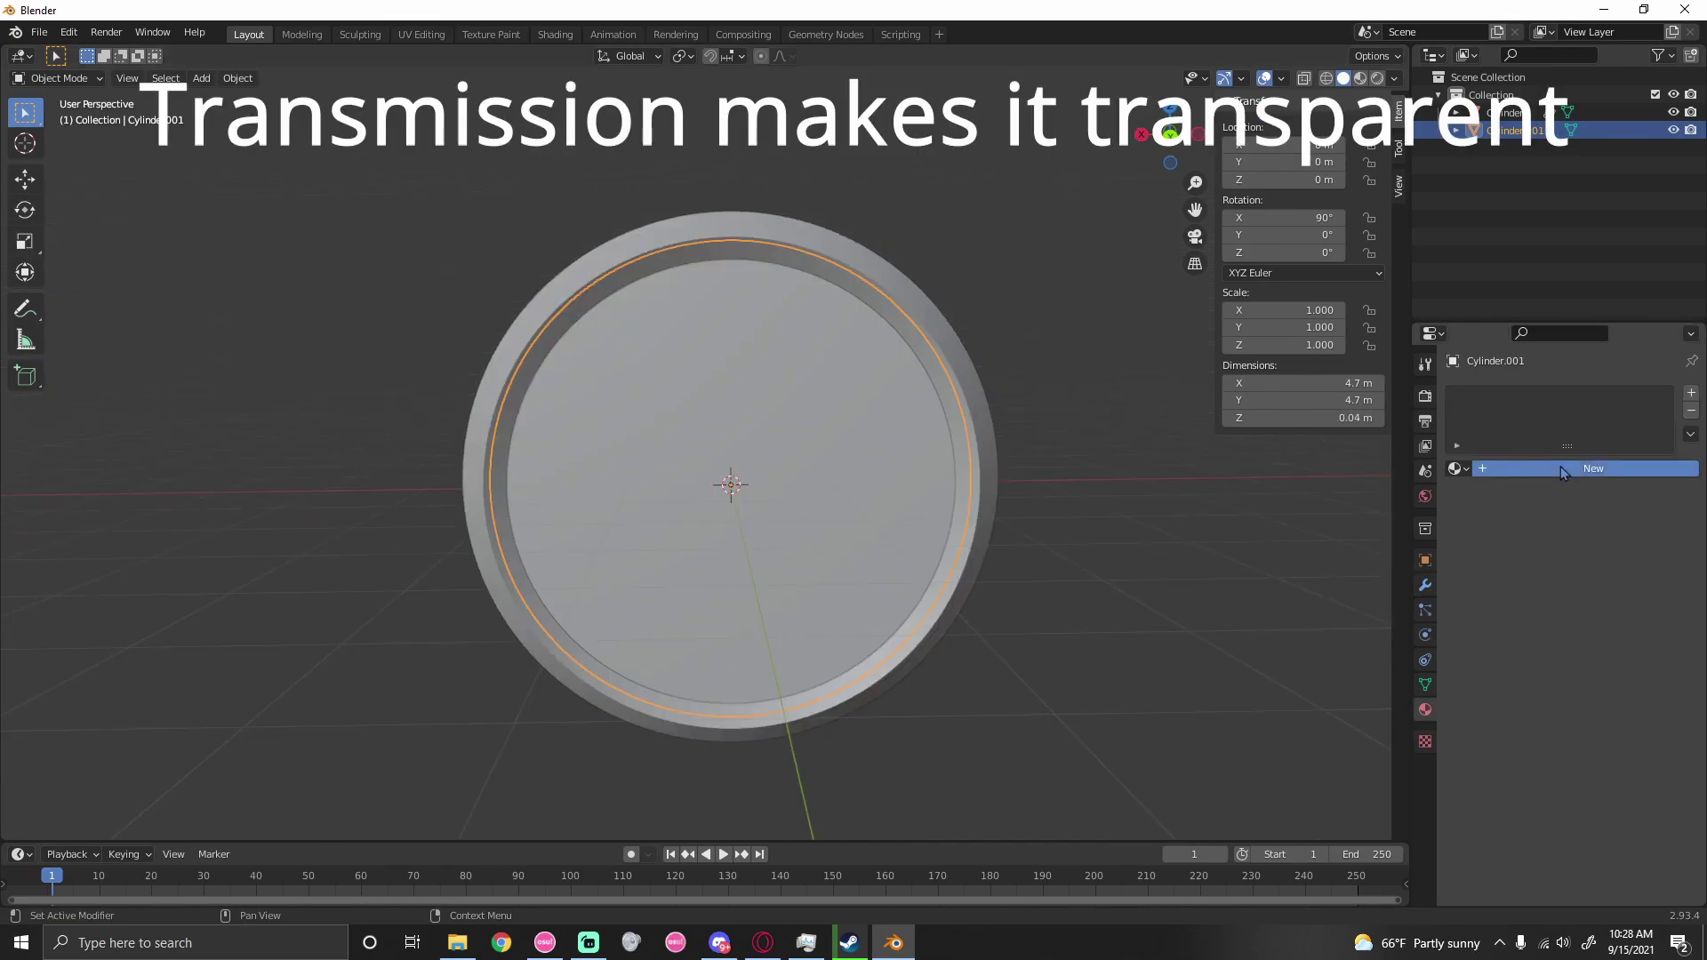
Give the disc a new glass material with Transmission 1 and Roughness 0
click(1585, 470)
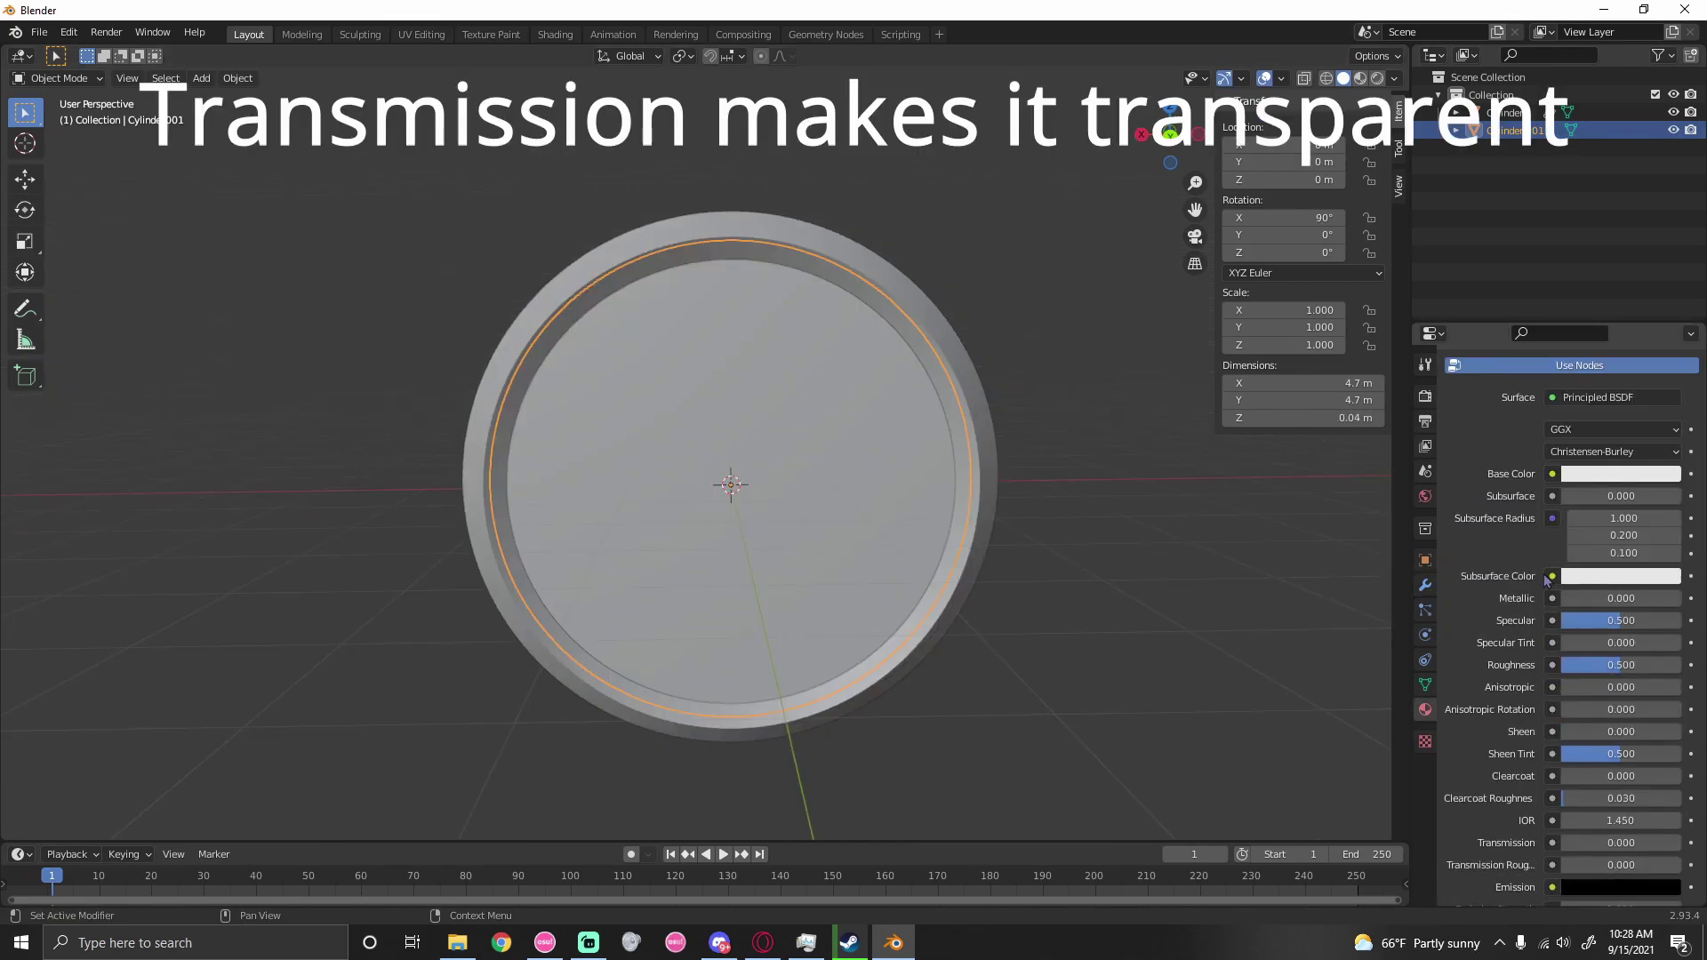
scroll(1556, 683, down, 15)
scroll(1556, 683, up, 3)
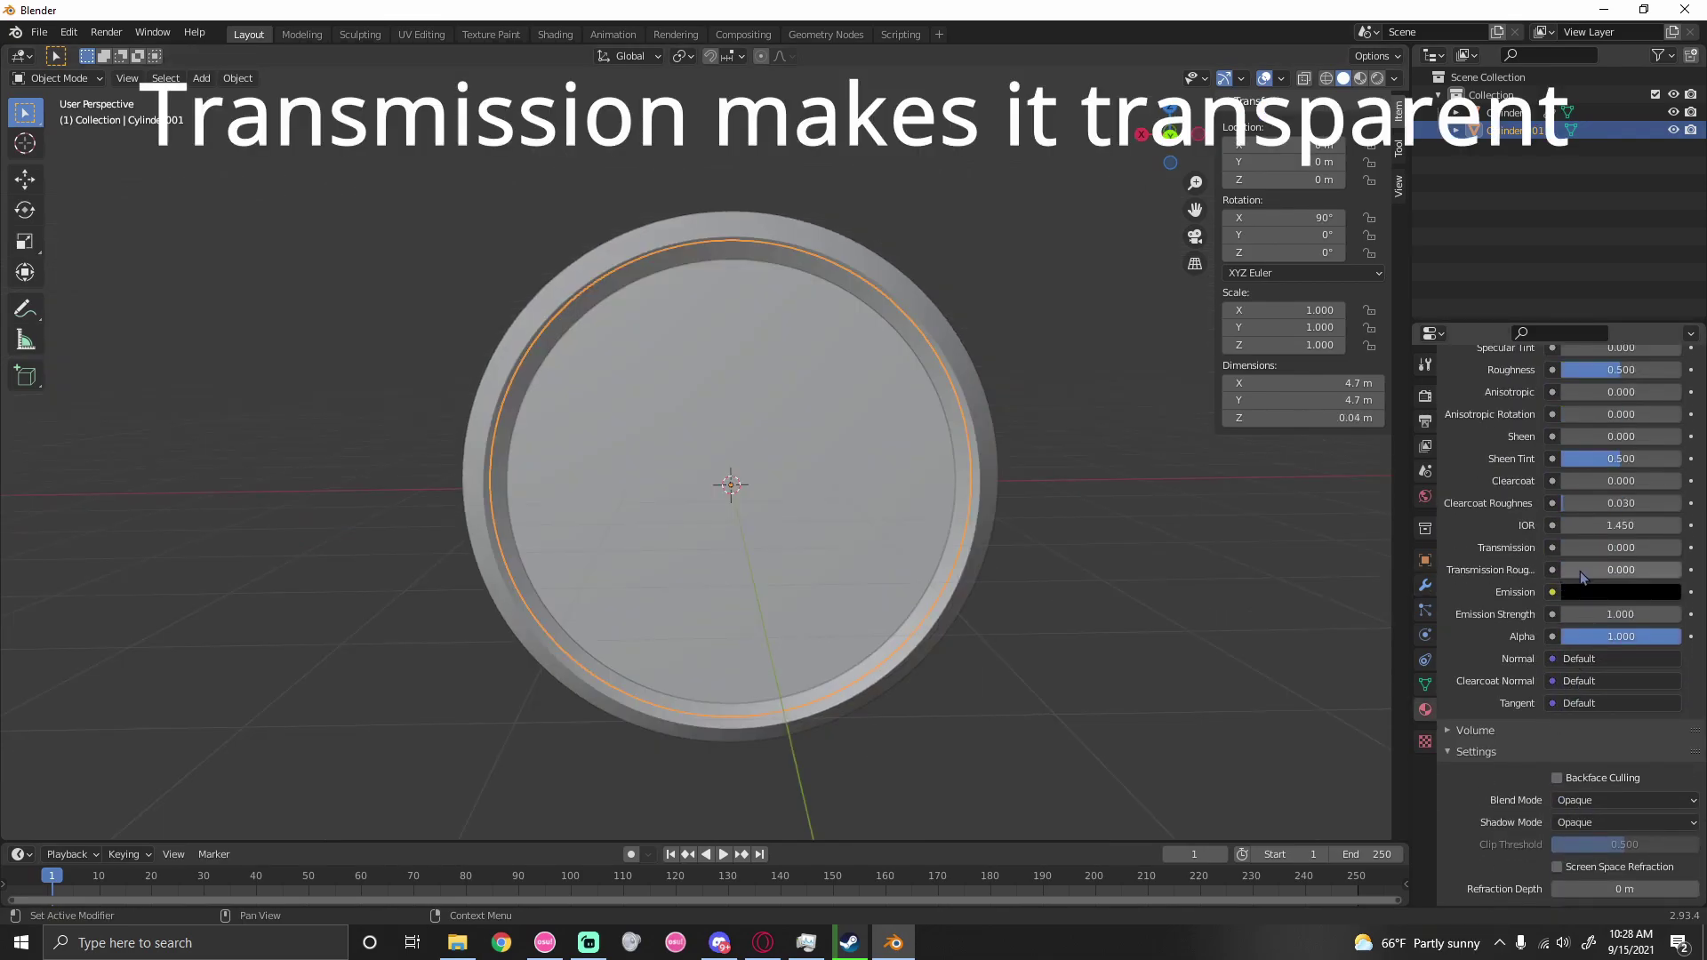
click(1360, 78)
mouse_move(942, 391)
middle_down()
mouse_move(861, 392)
mouse_move(895, 377)
mouse_move(946, 389)
middle_up()
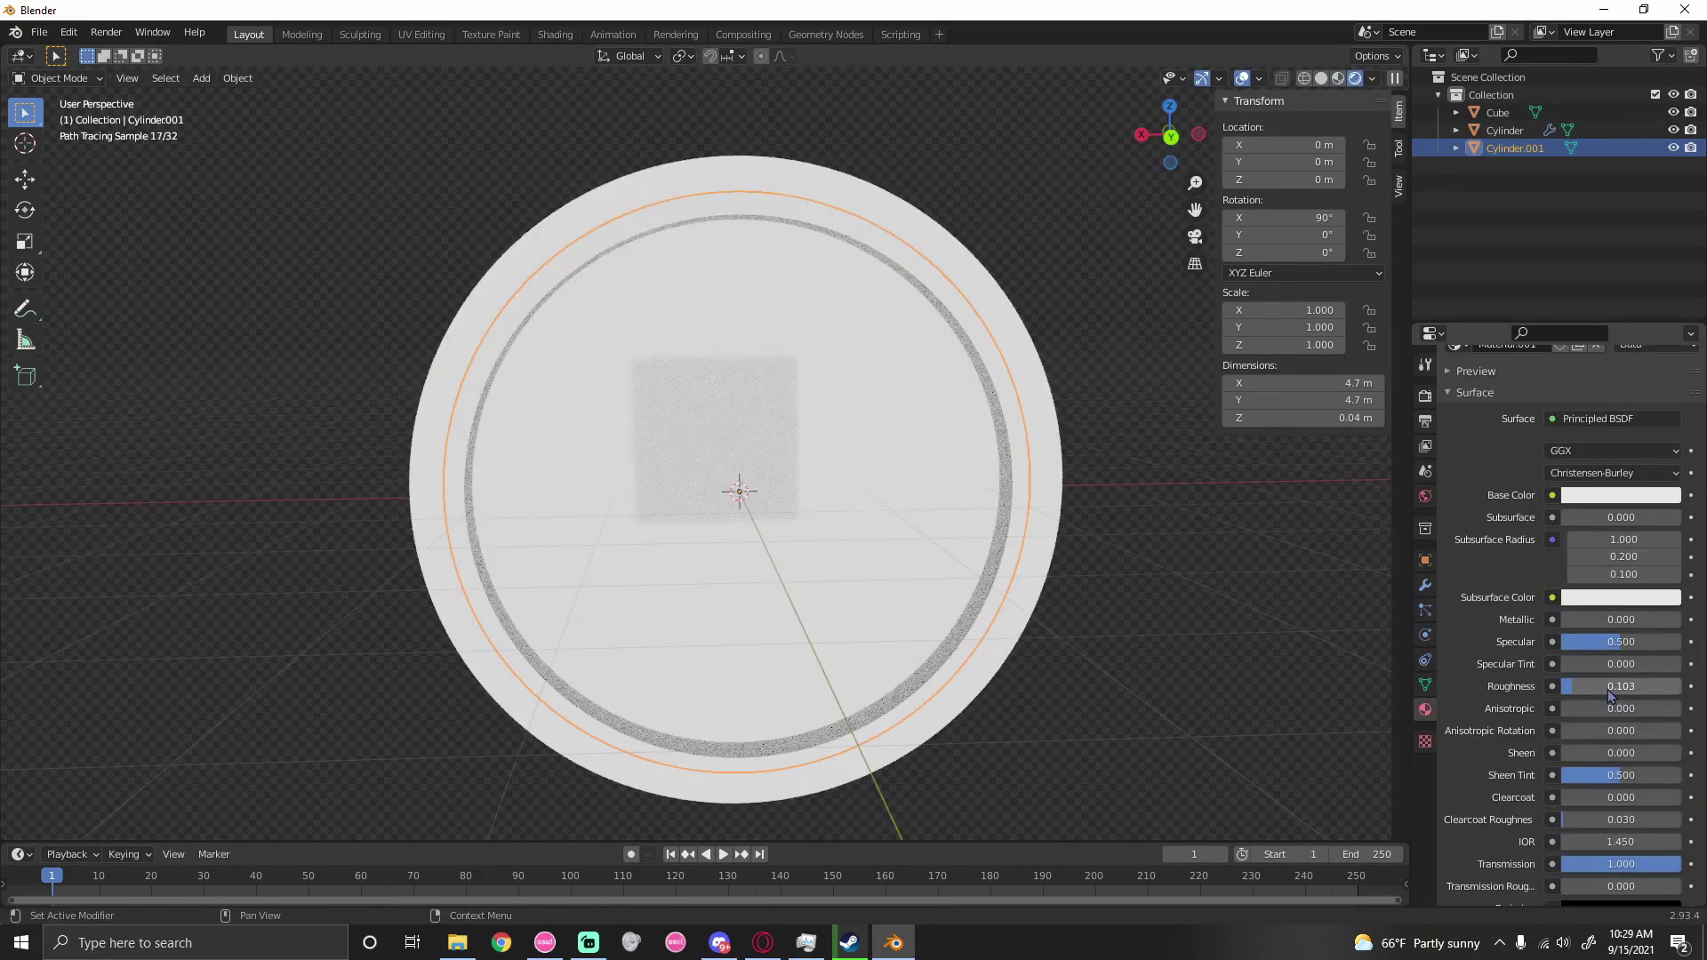
drag(1620, 686, 1564, 685)
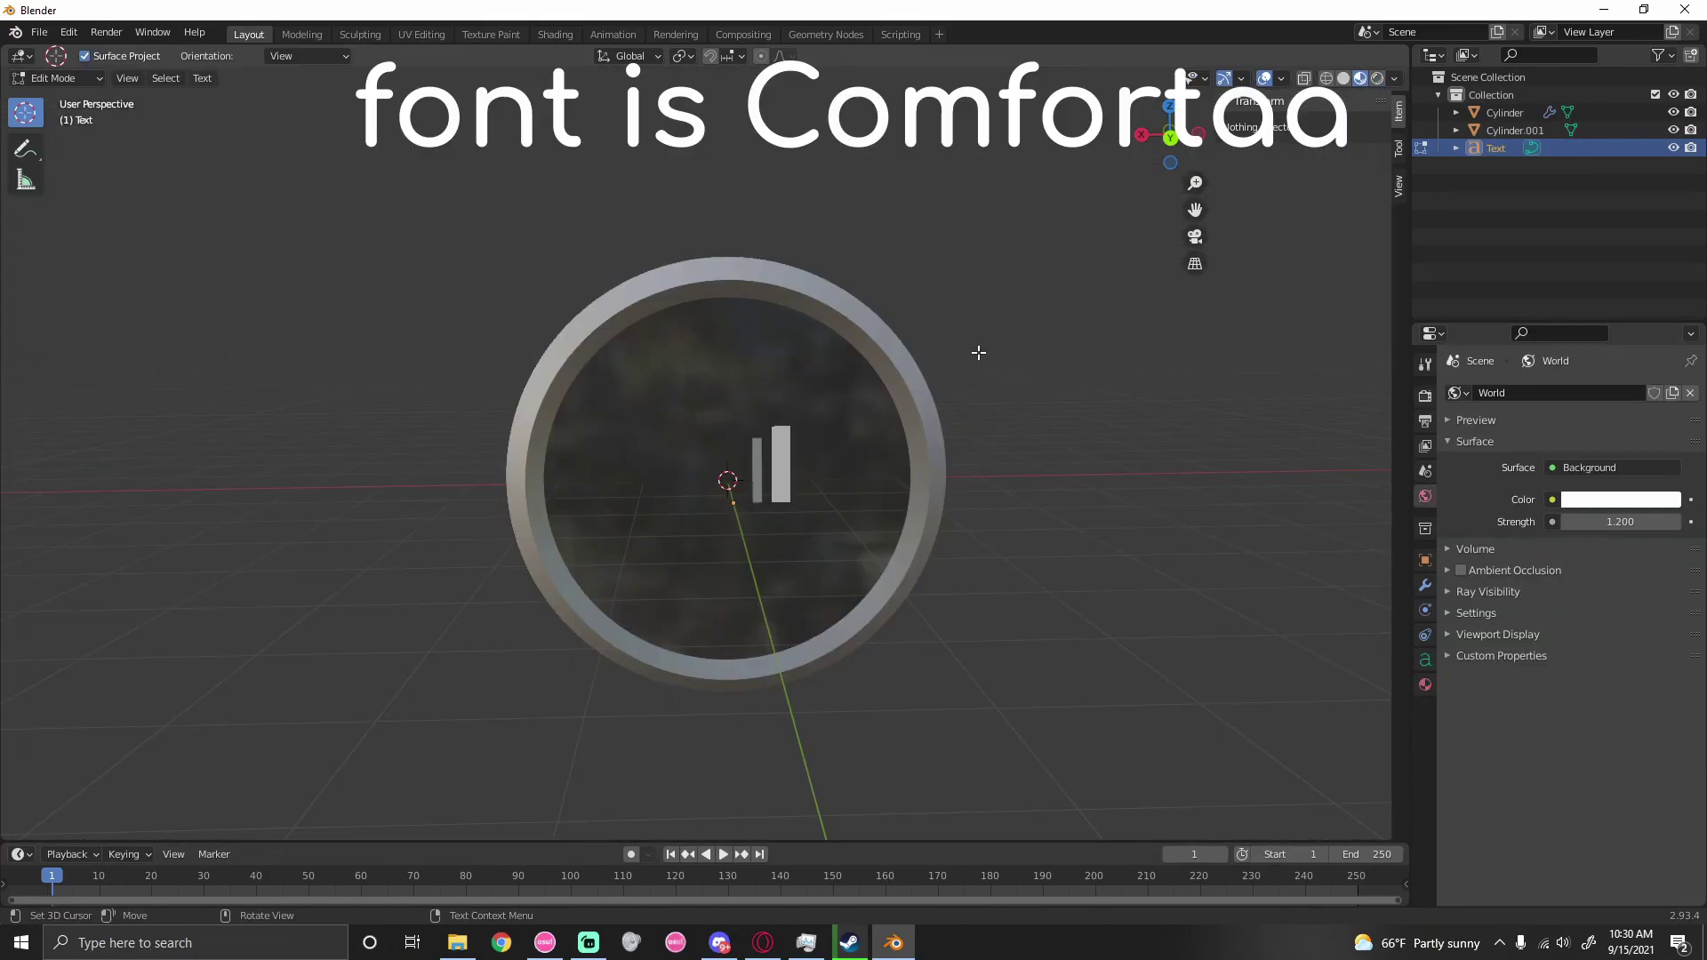
Scale the number 1 by 2.297 and give it 0.01 m extrude and 0.02 m bevel depth
key(Tab)
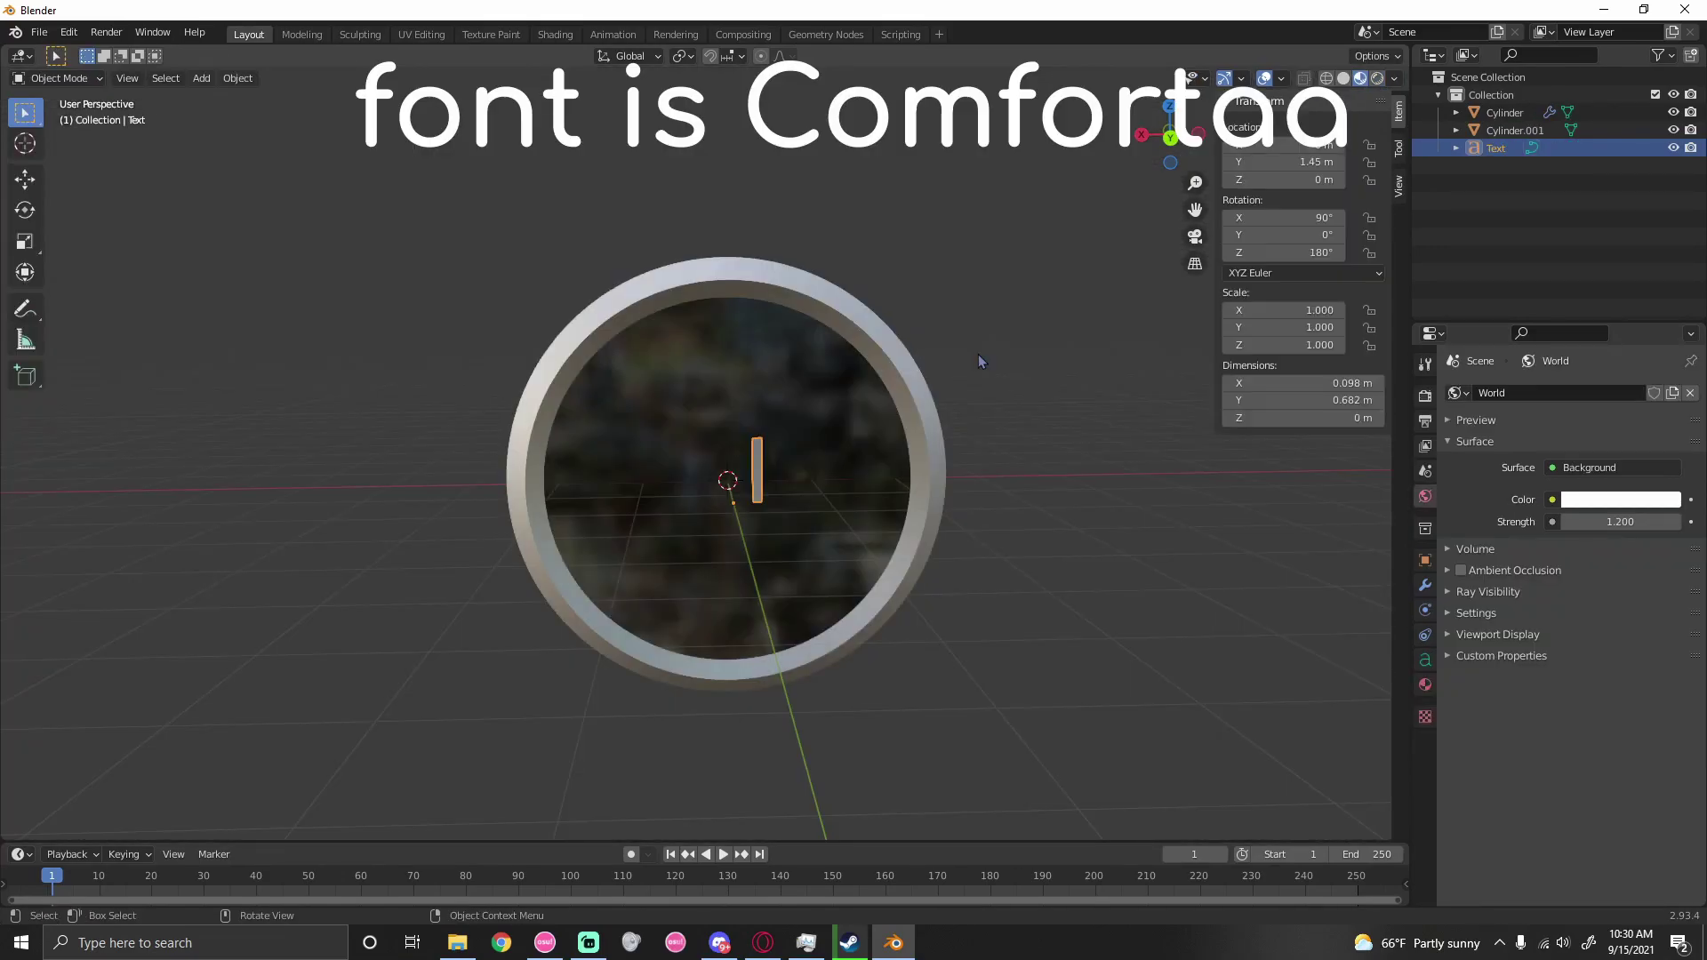
click(1425, 660)
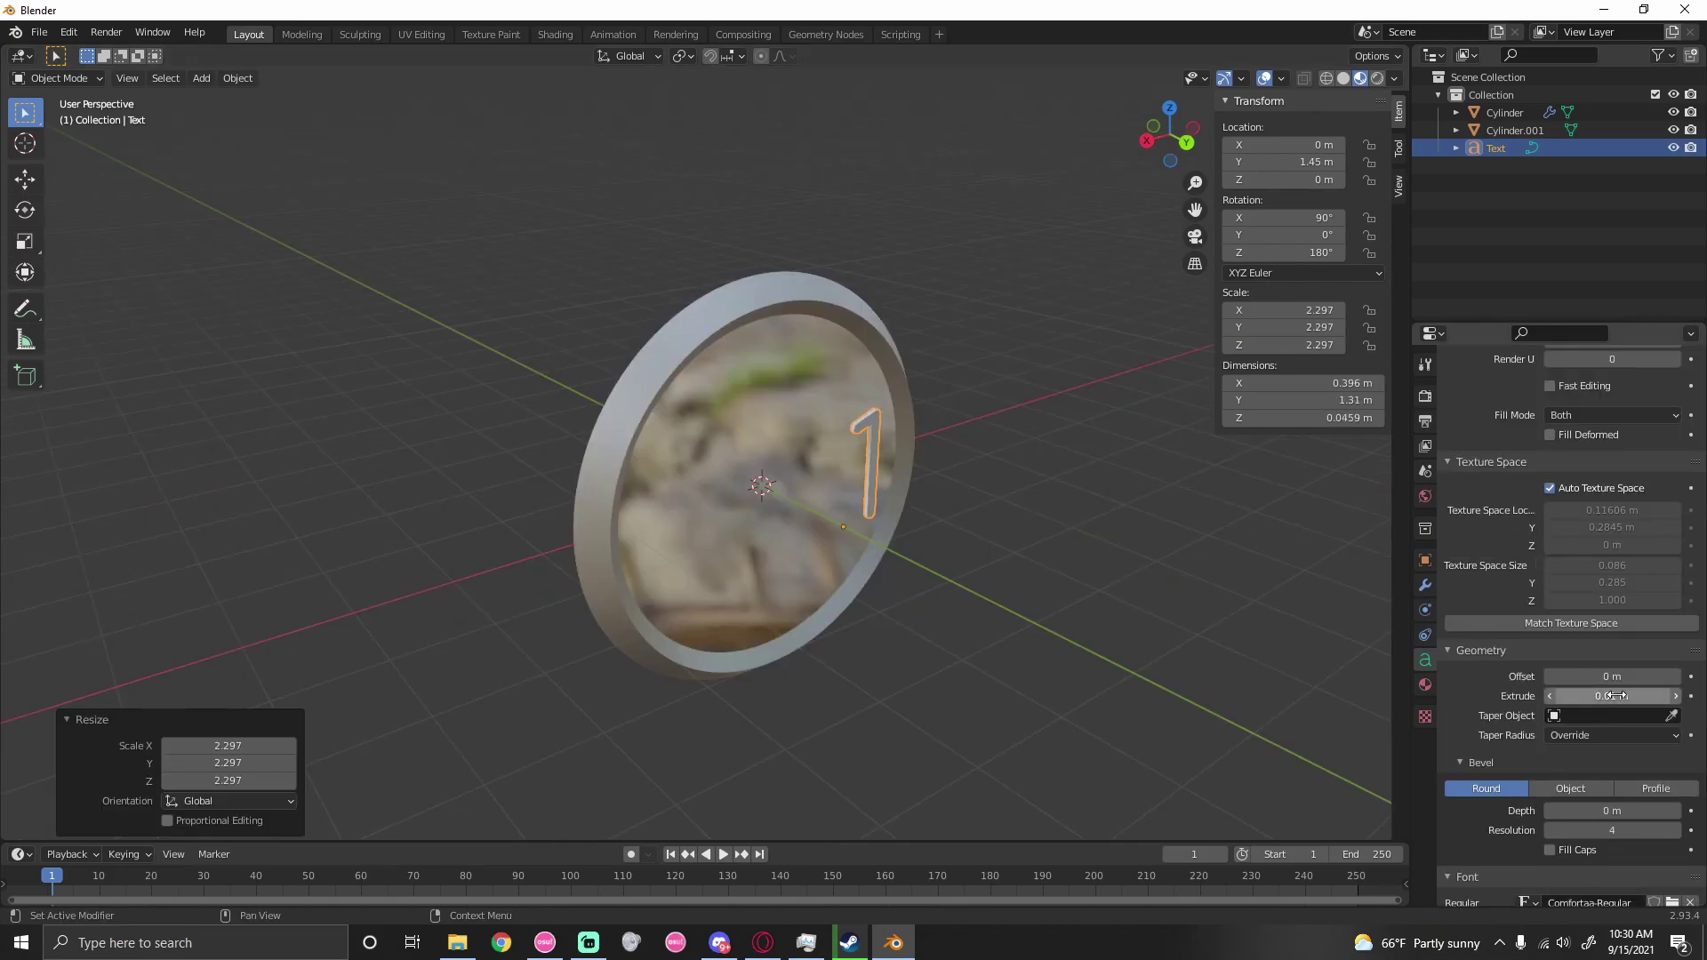
middle_drag(1156, 578, 978, 498)
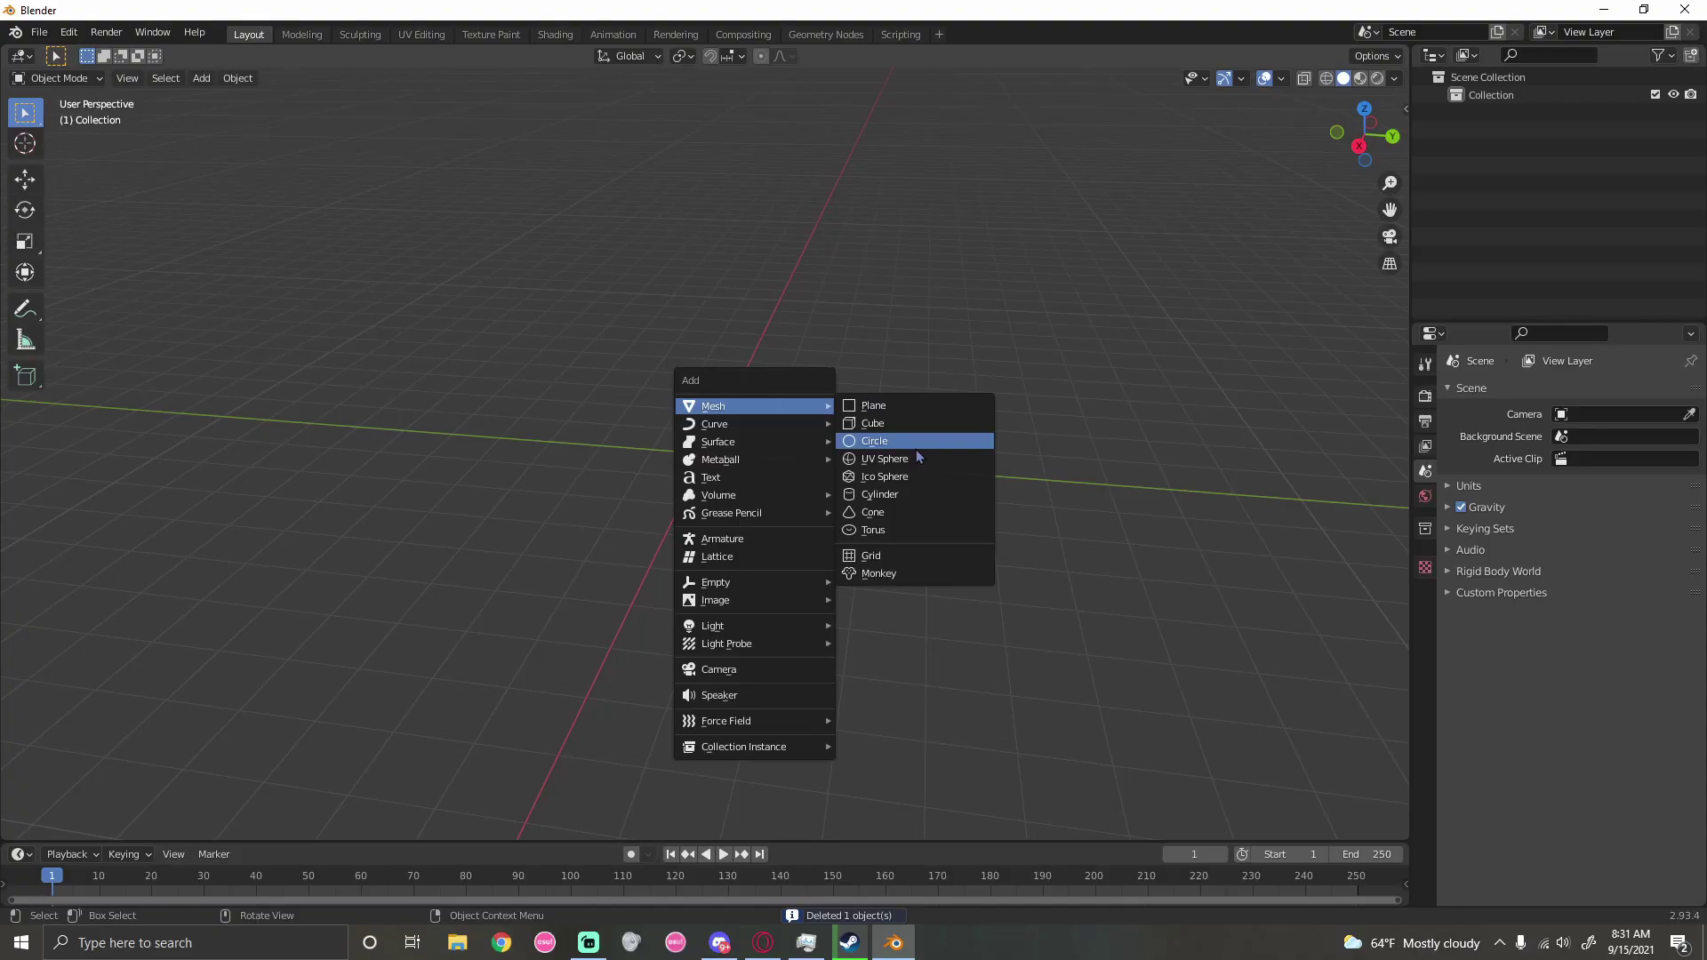
Add a circle mesh to the empty scene
click(914, 442)
Replace the circle with a 5-subdivision ico sphere flattened to 0.48 X scale
middle_drag(851, 367, 861, 411)
key(ctrl+z)
key(shift+a)
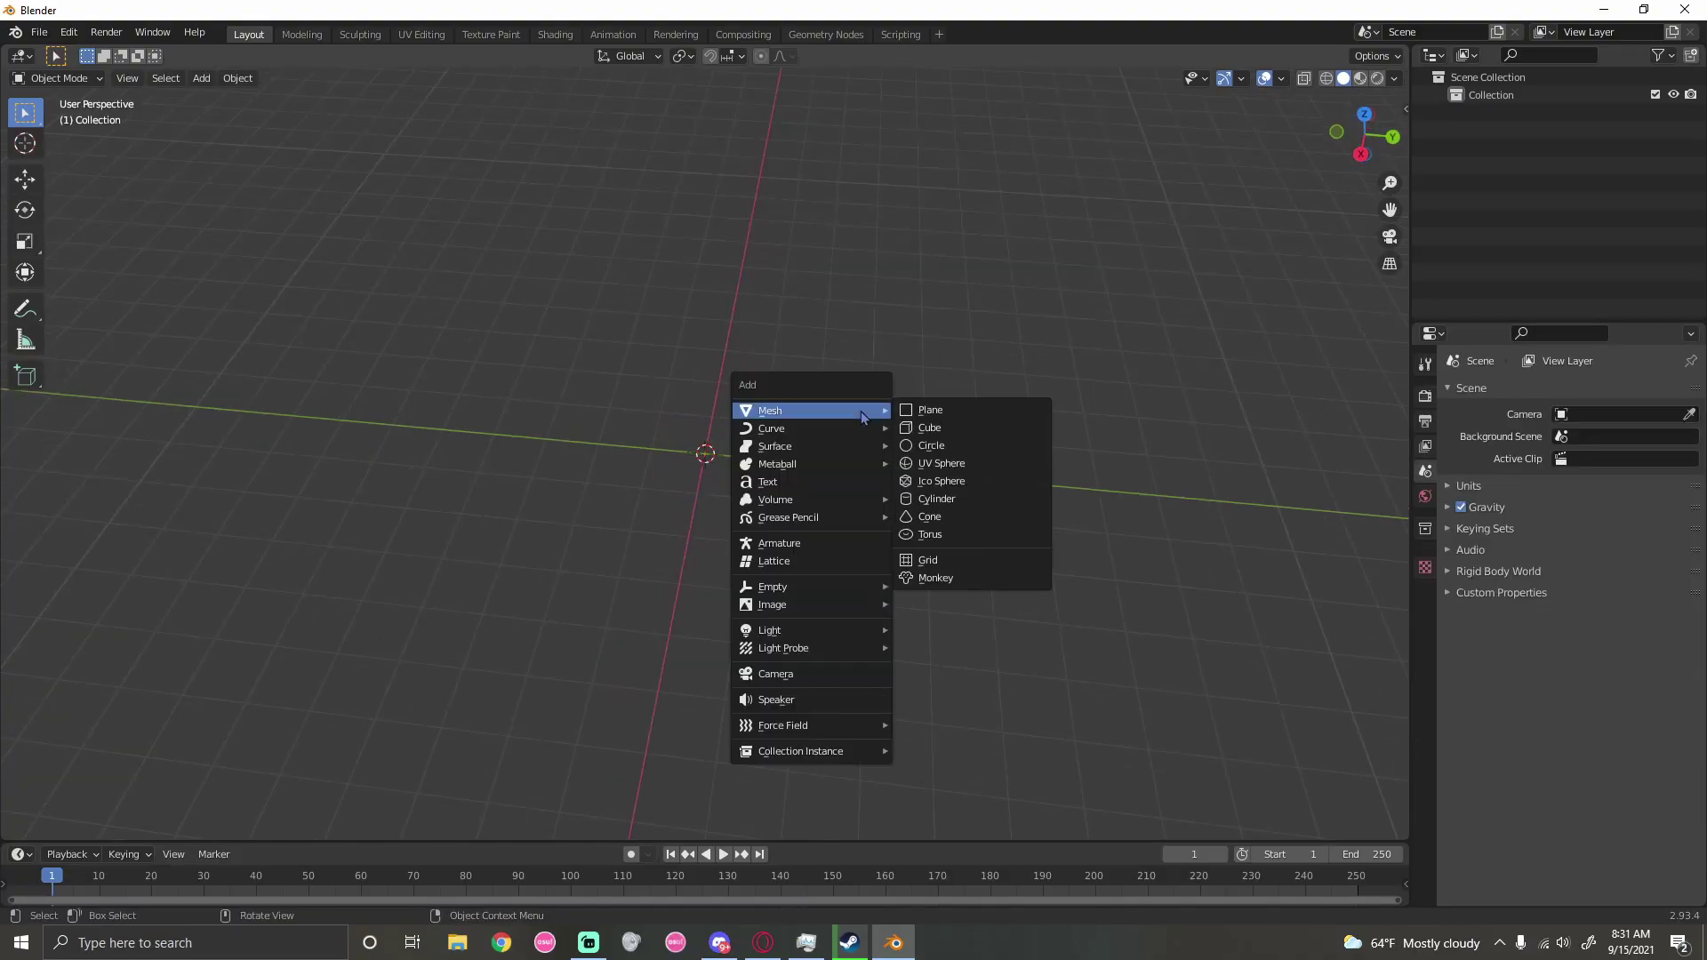
click(934, 481)
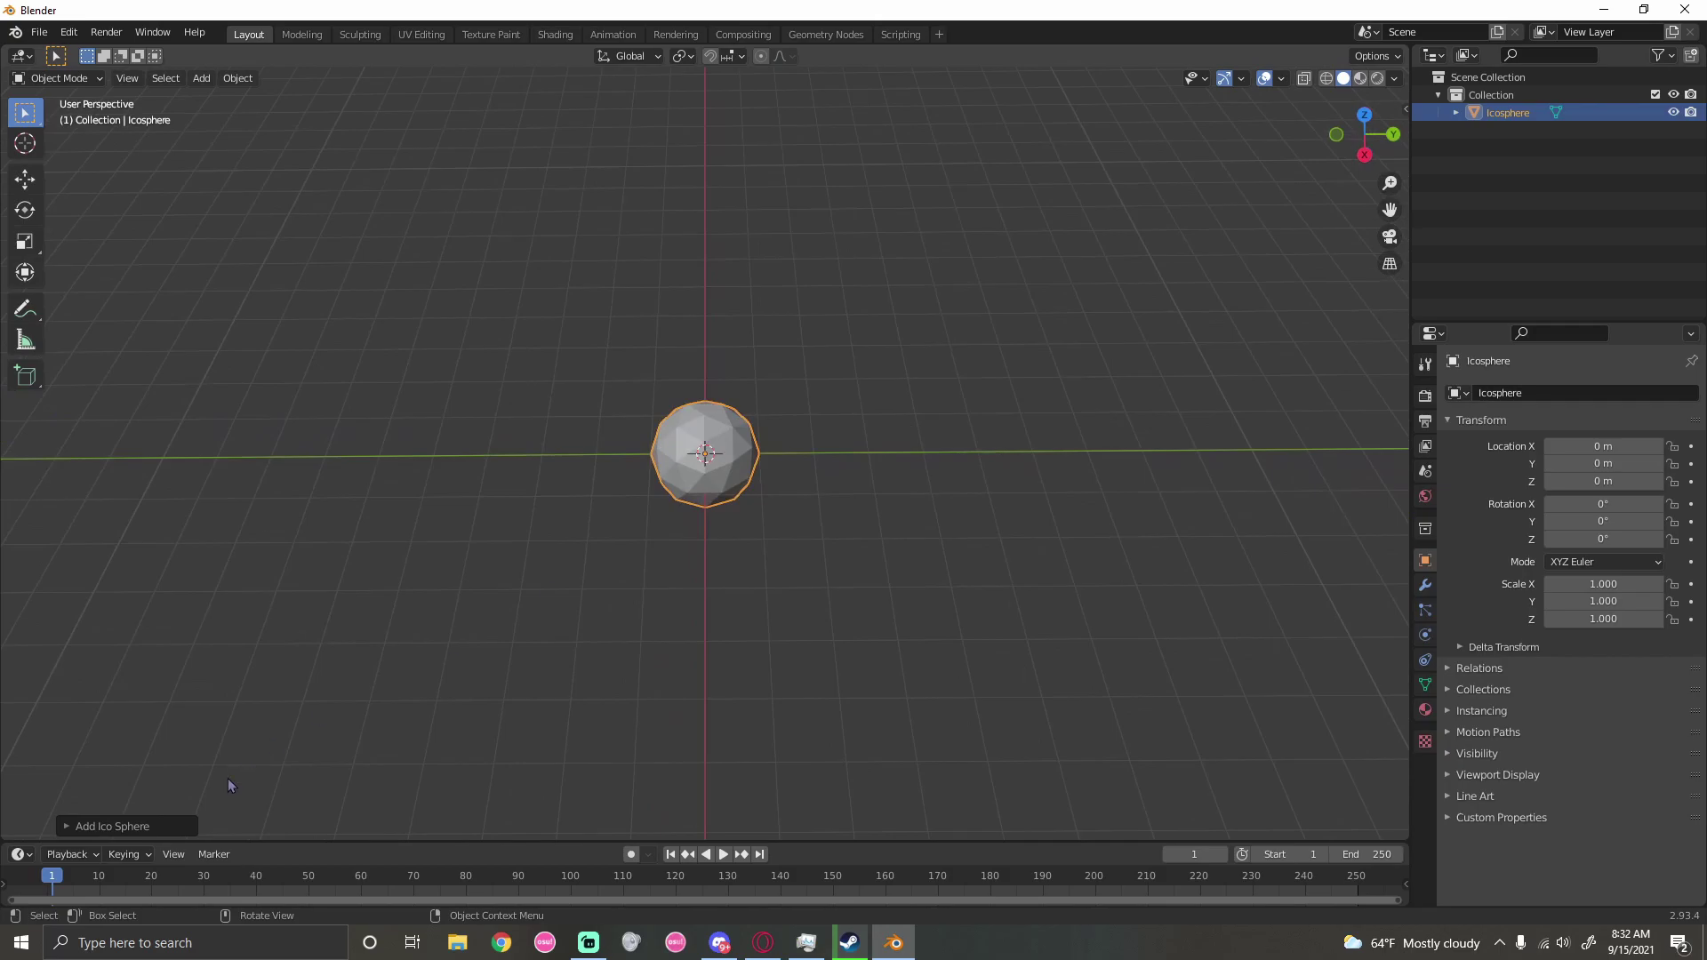
click(164, 827)
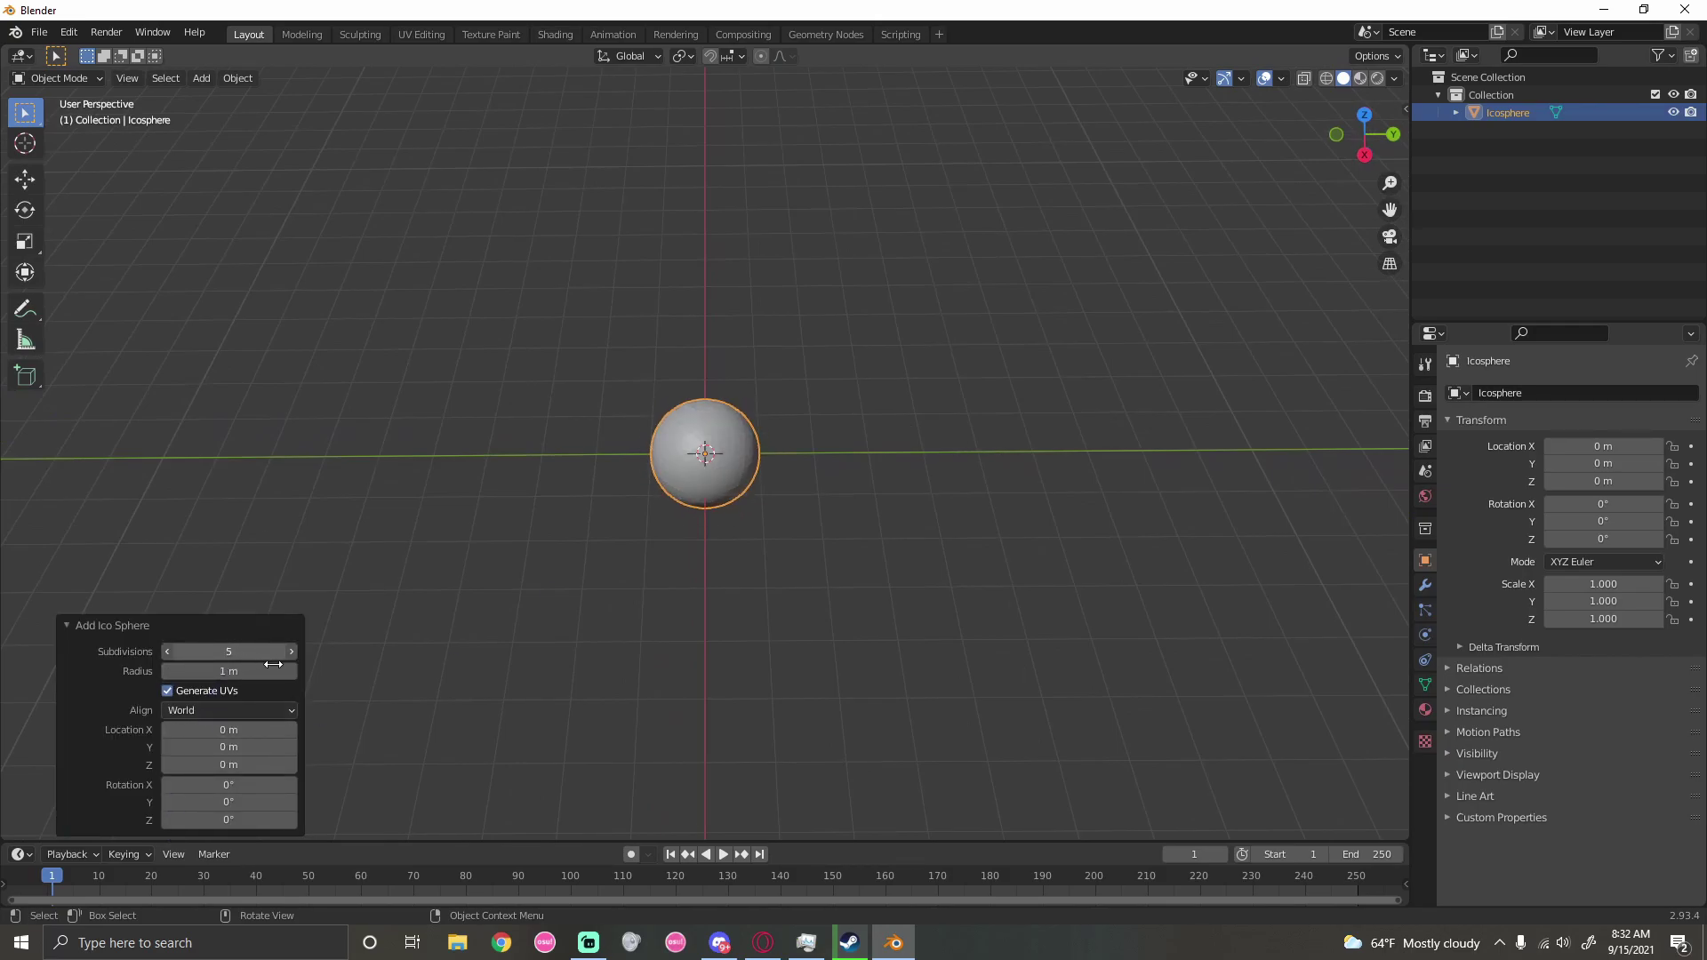
key(n)
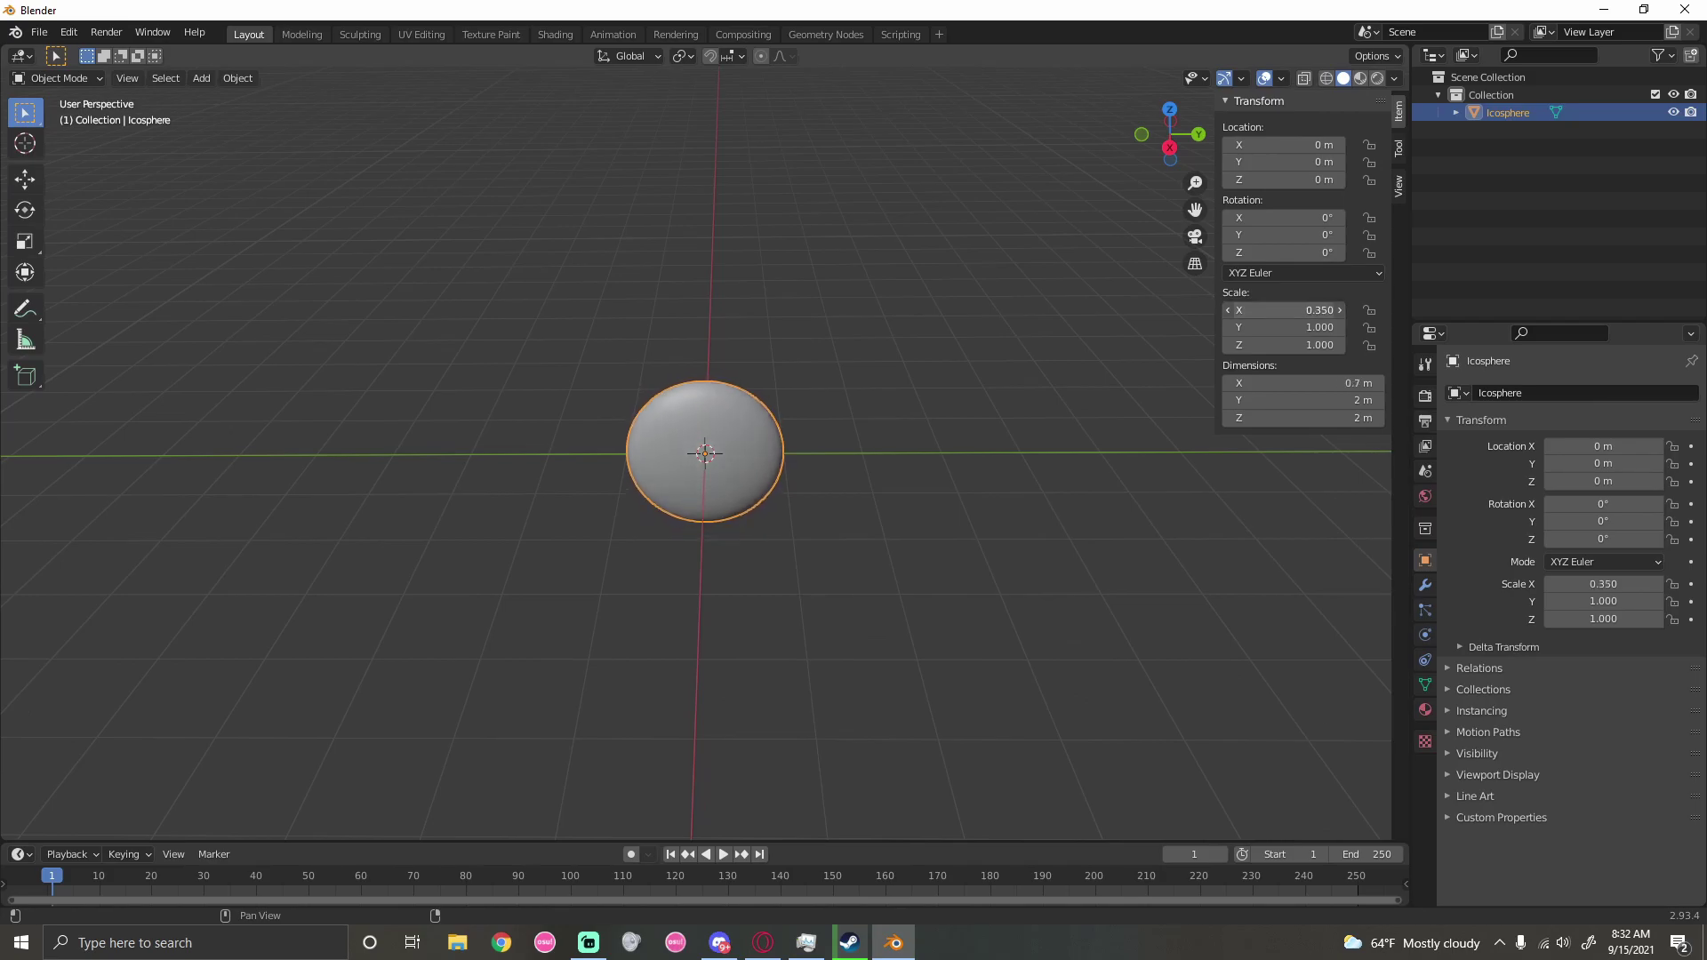
drag(1285, 309, 1298, 309)
mouse_move(1111, 338)
middle_down()
mouse_move(953, 350)
mouse_move(1085, 329)
middle_up()
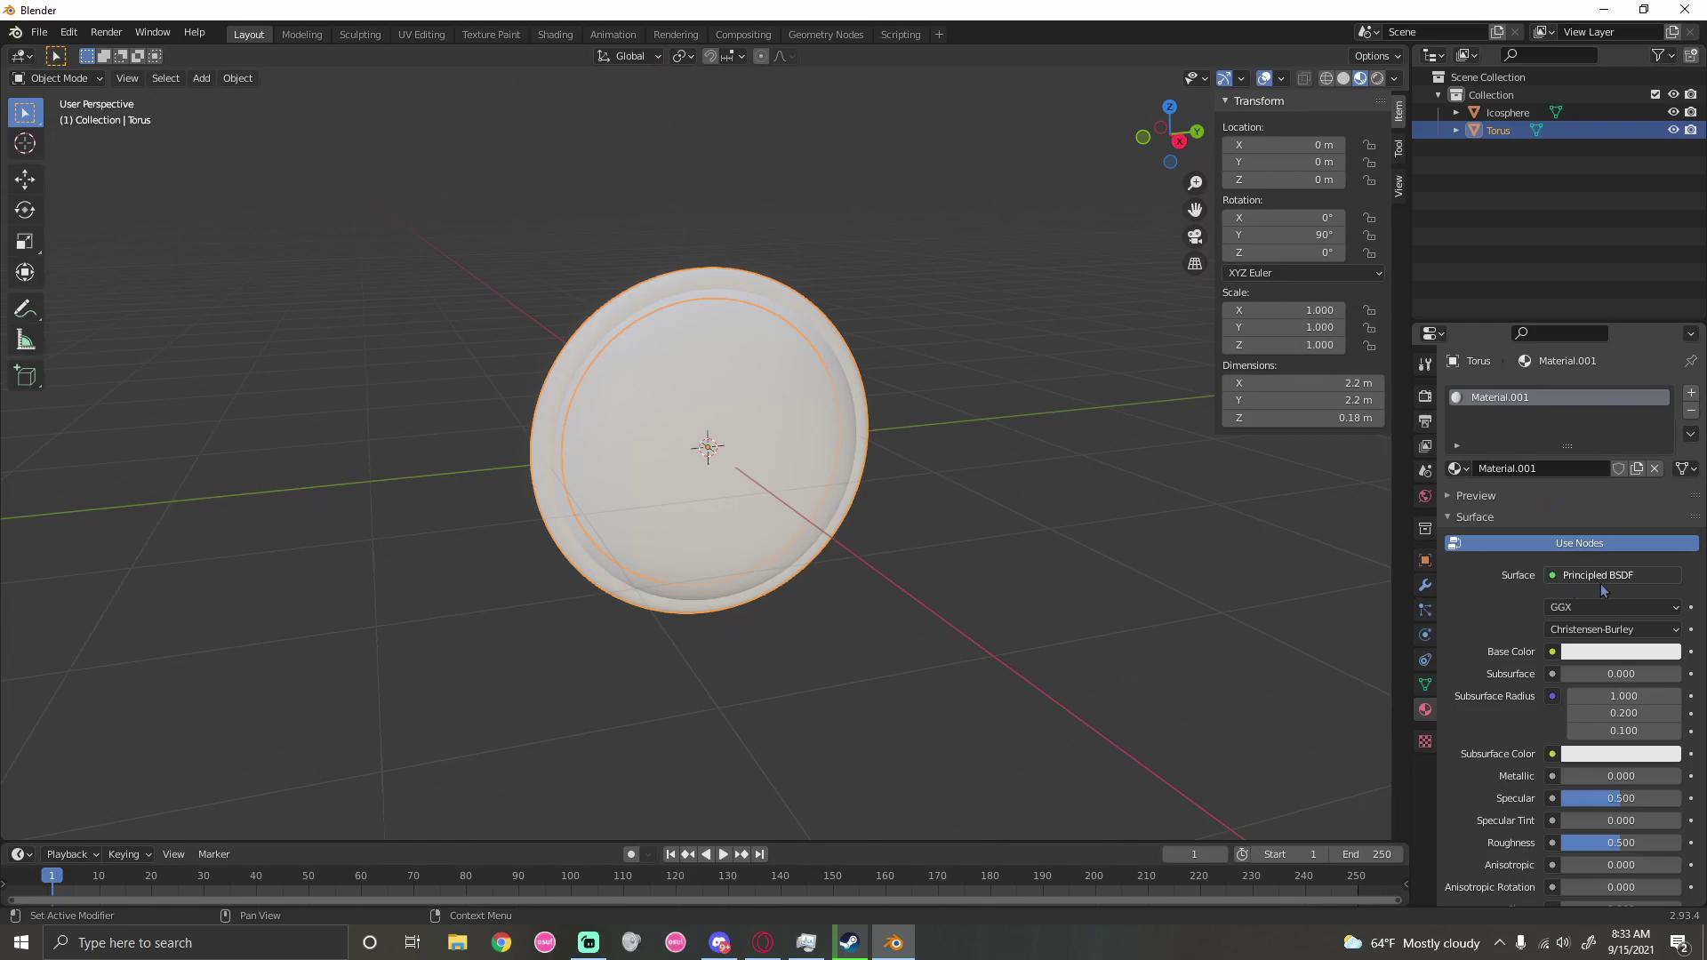
Switch the torus material to pink Emission with strength 14.2
click(1602, 578)
click(1471, 222)
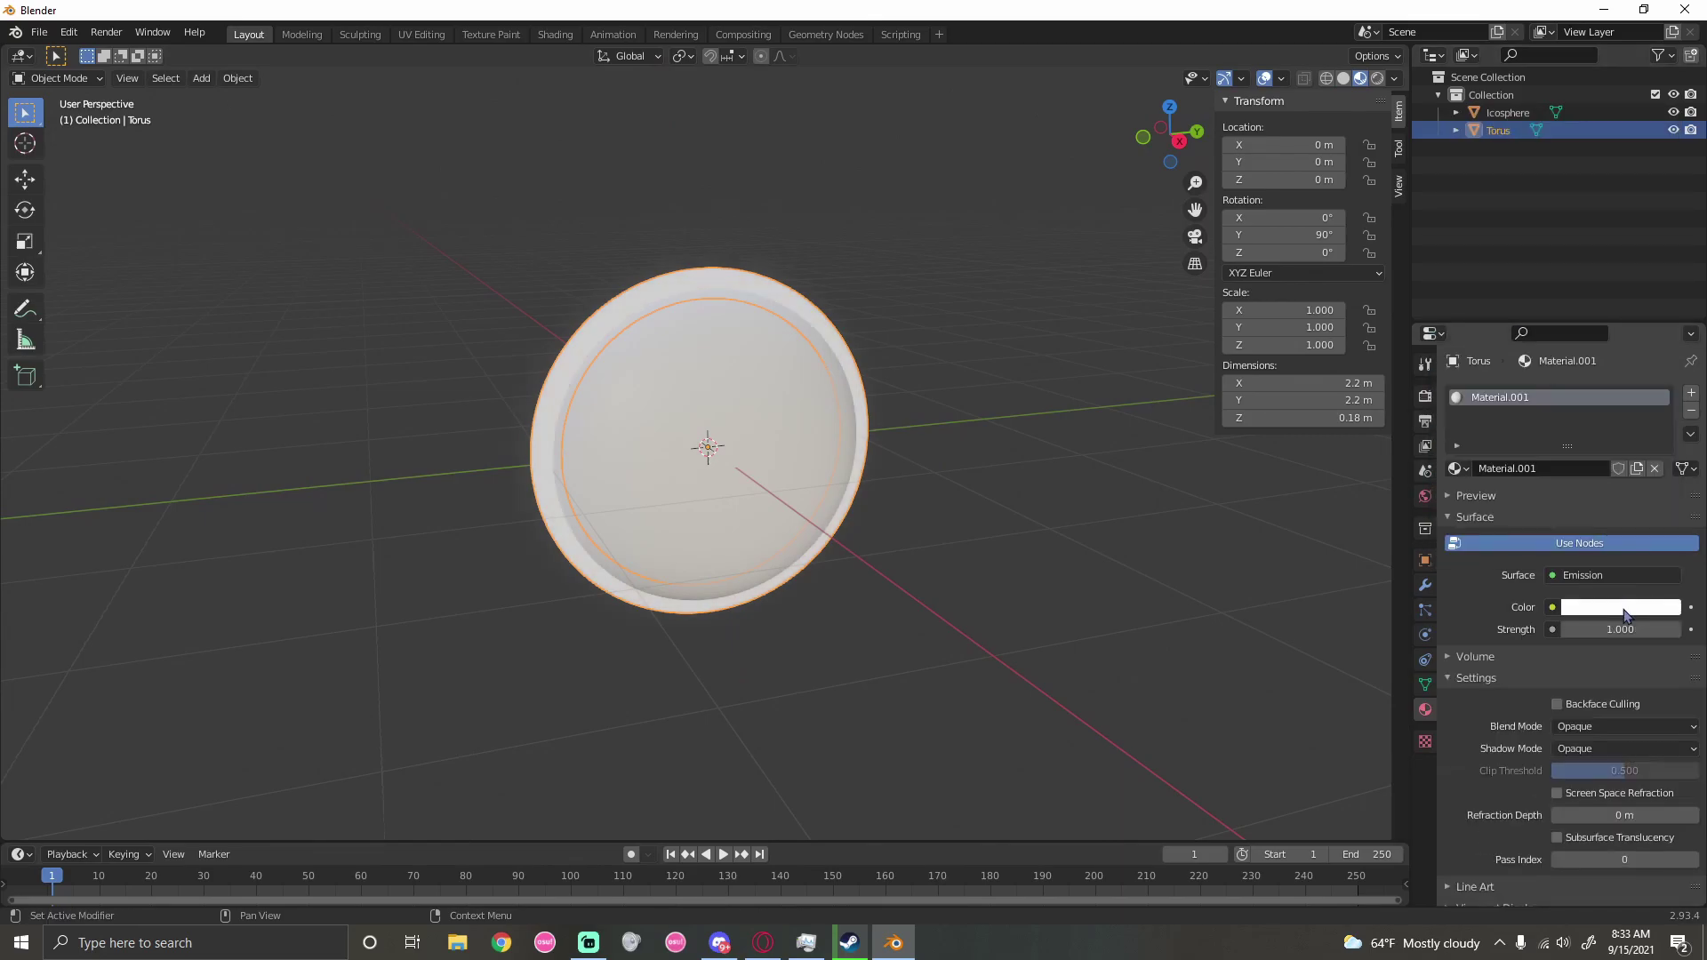
click(1620, 608)
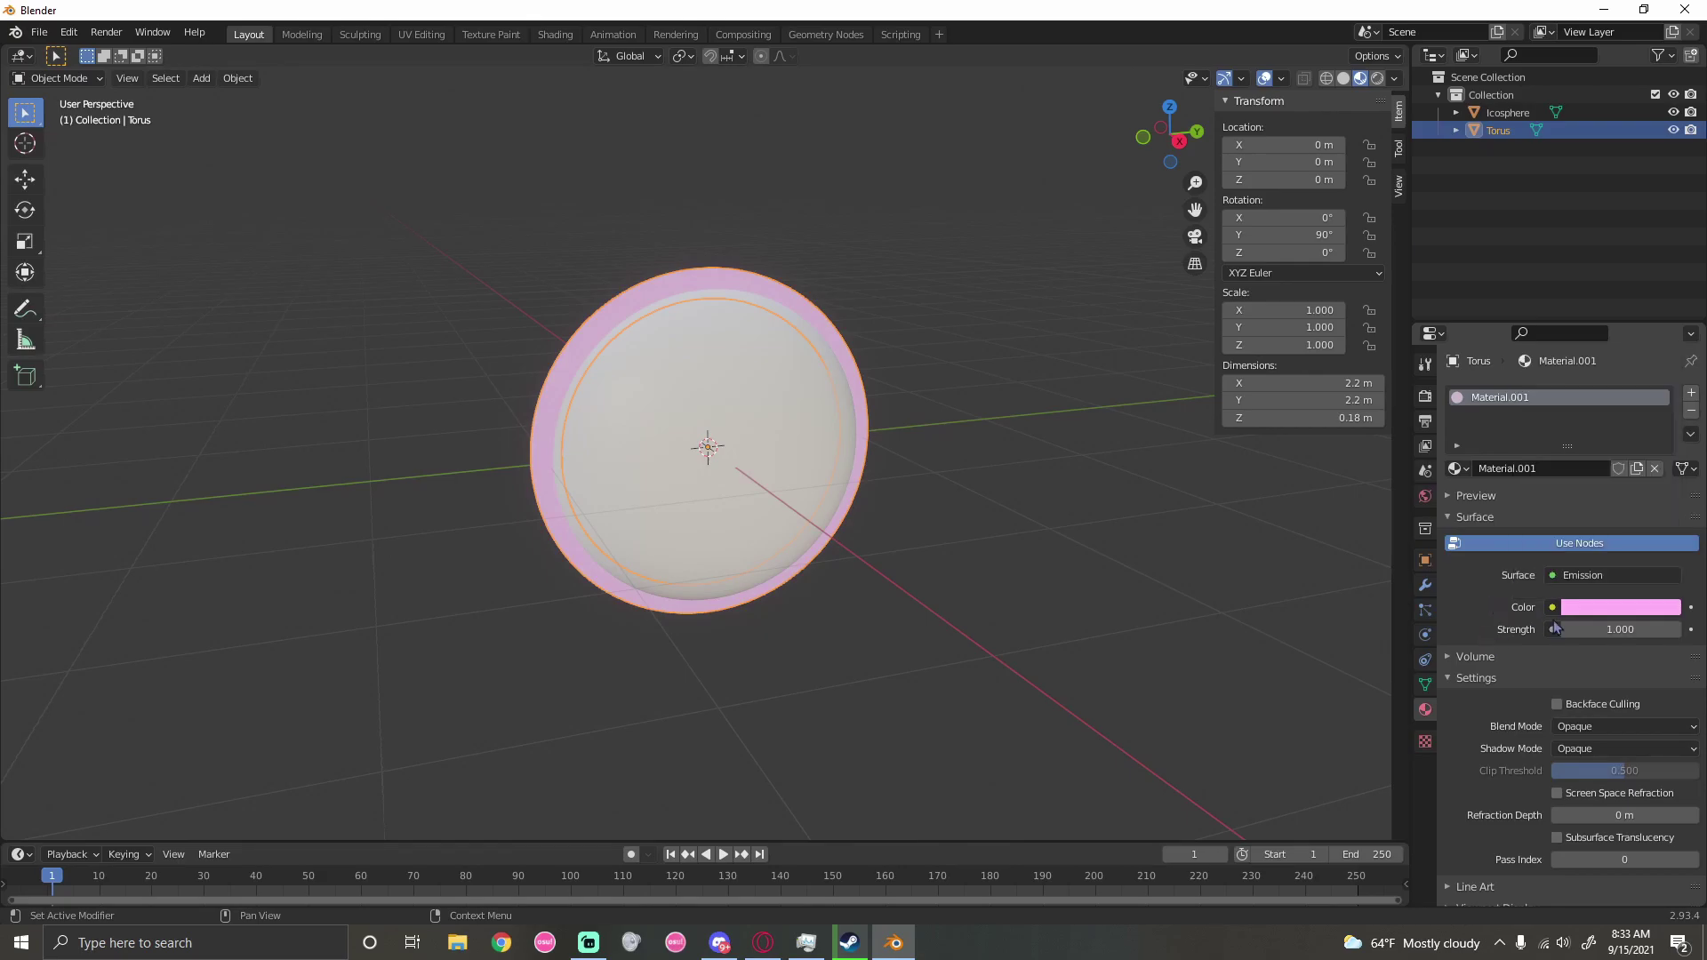
drag(1620, 630, 1680, 630)
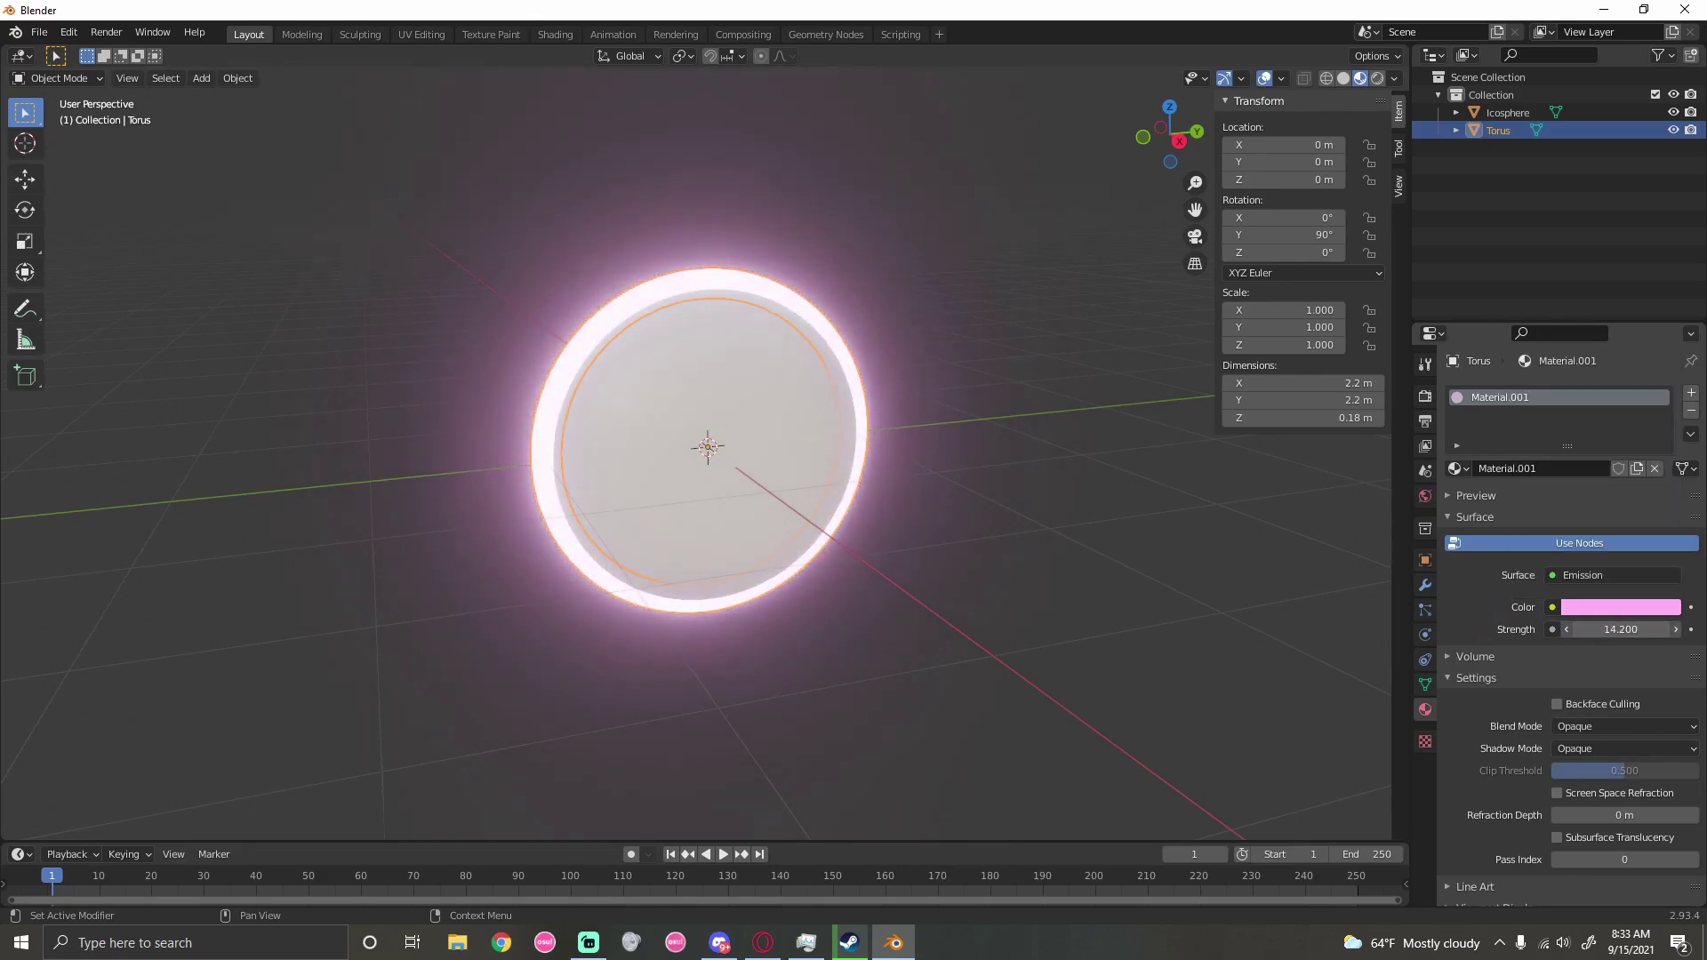
middle_drag(729, 400, 782, 404)
Select the icosphere and feed its Base Color from an Image Texture
click(782, 405)
click(1551, 652)
click(1204, 773)
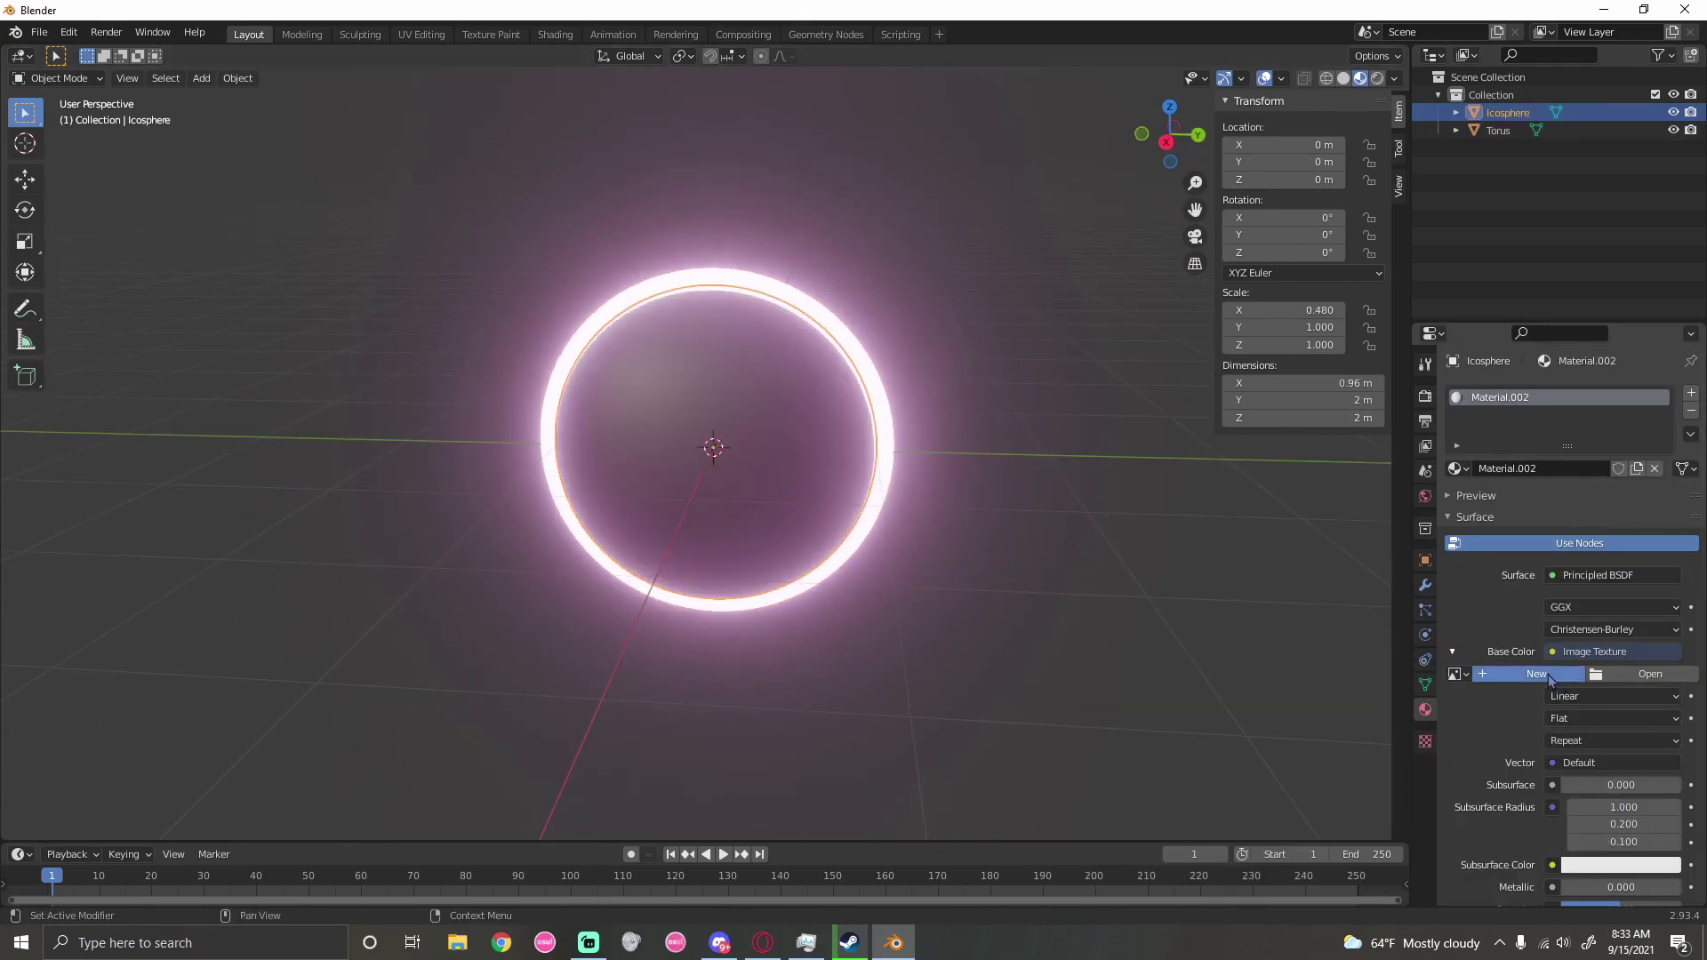
Create an Untitled image for the icosphere, enter Texture Paint, and sample pink from the reference
click(1536, 674)
click(1551, 869)
middle_drag(1111, 462, 876, 477)
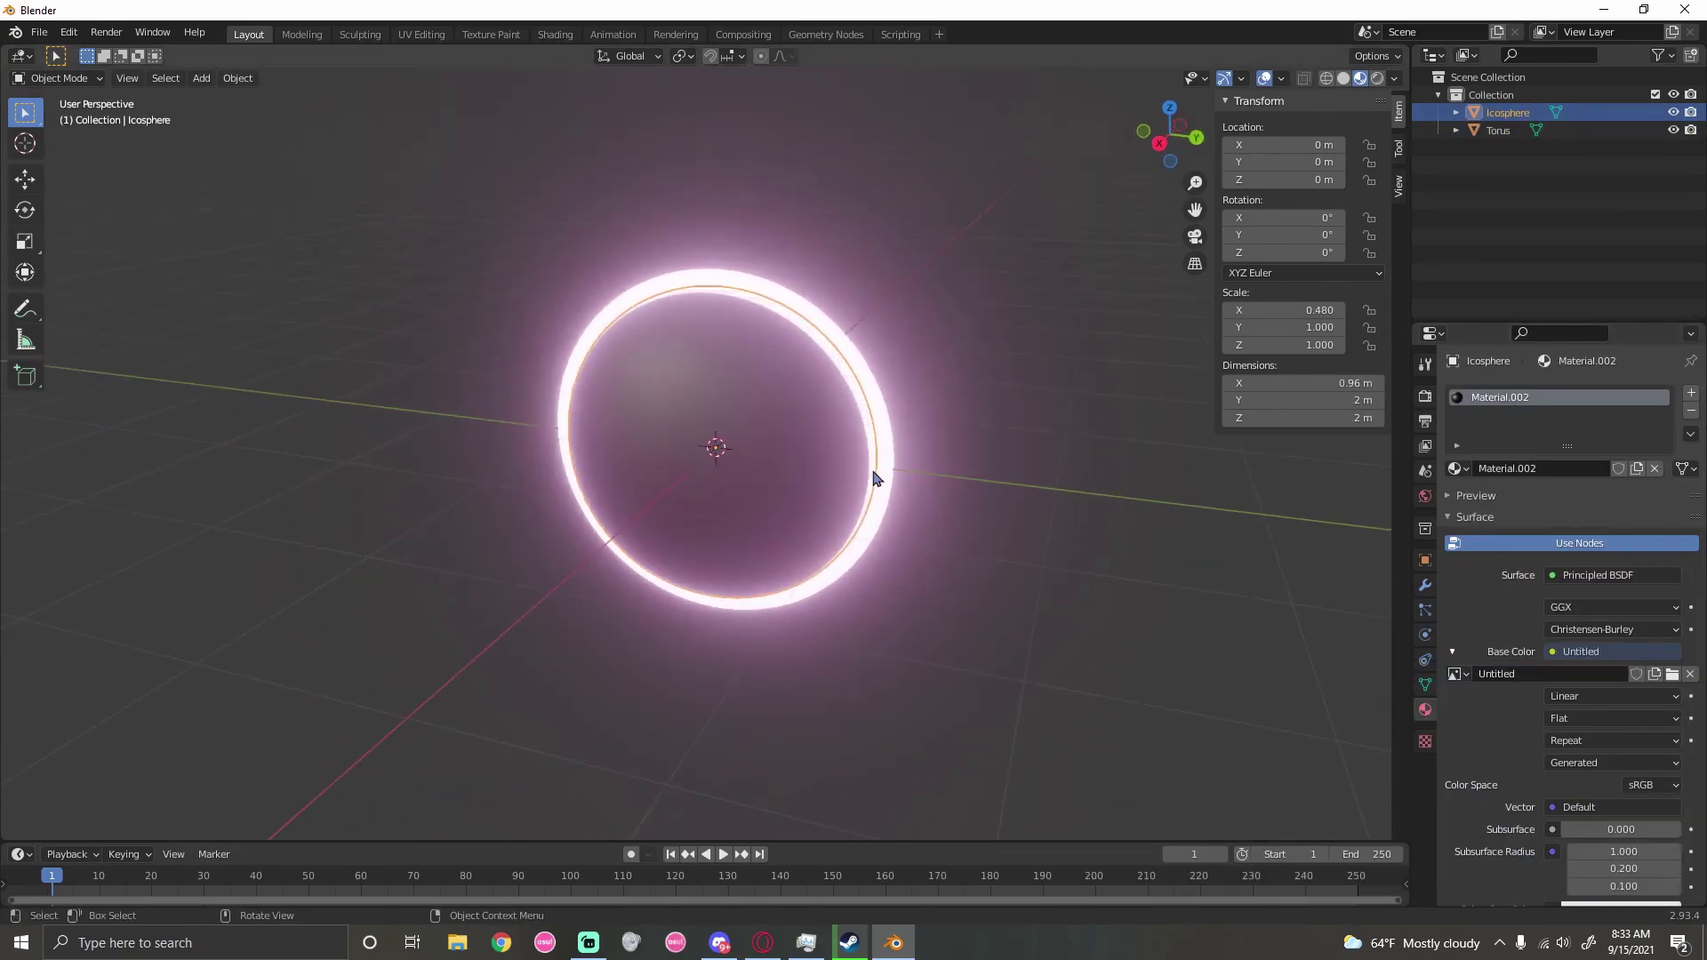
click(57, 78)
click(57, 192)
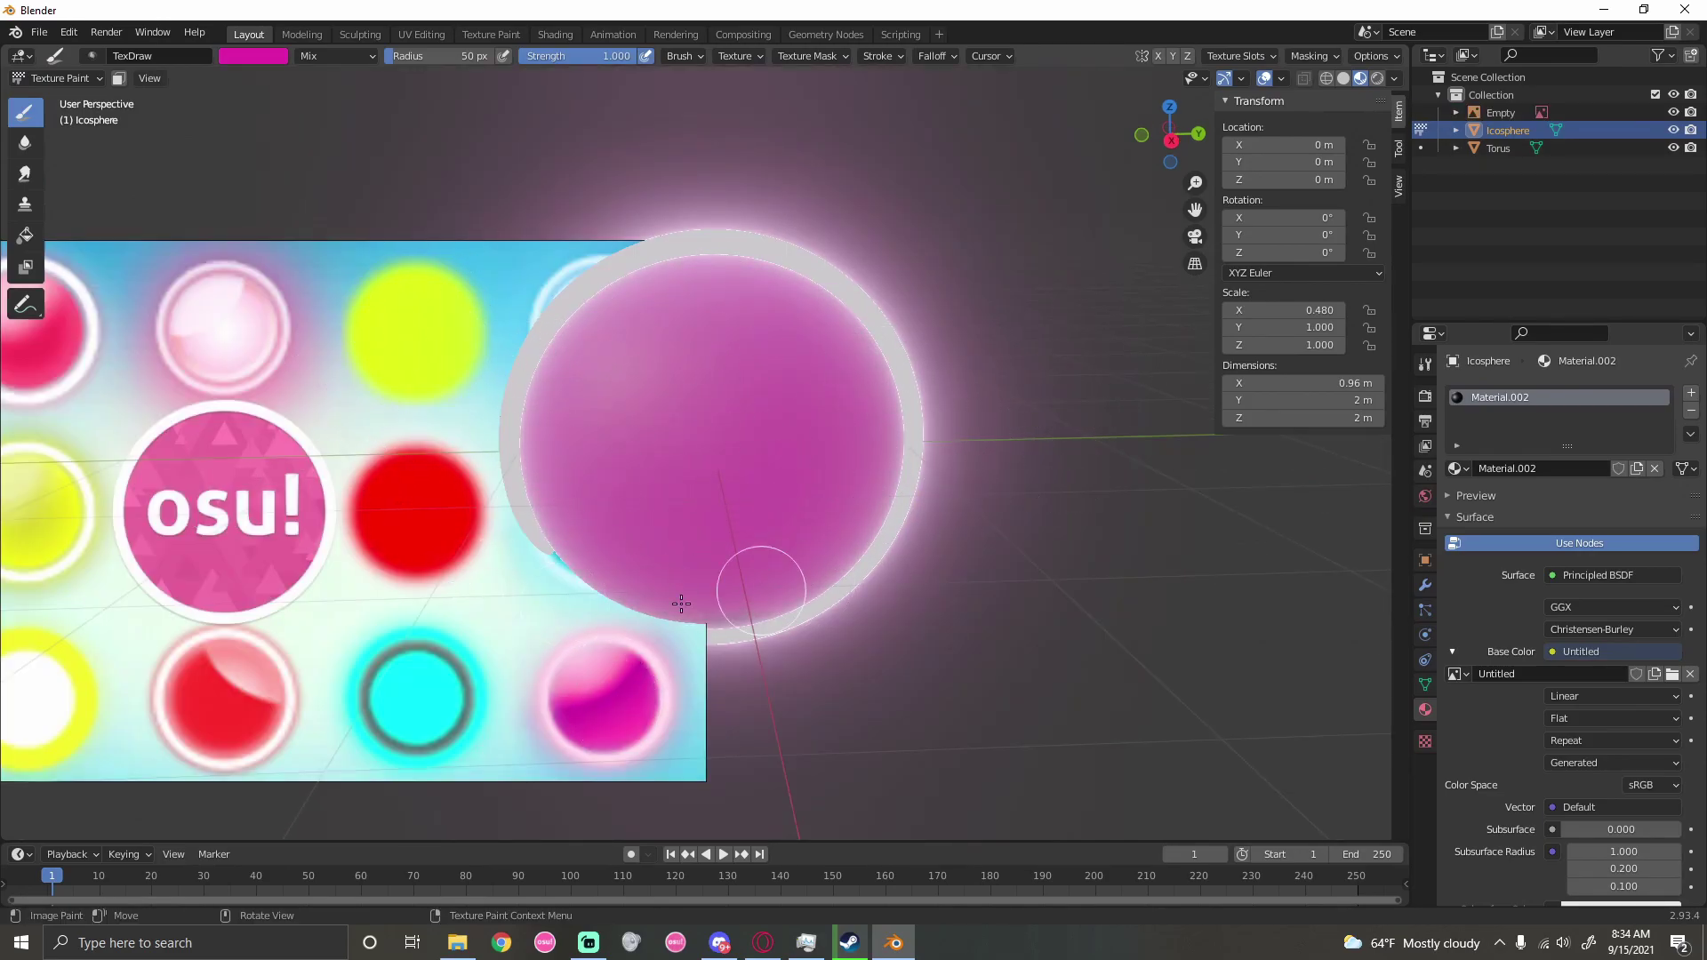
click(645, 634)
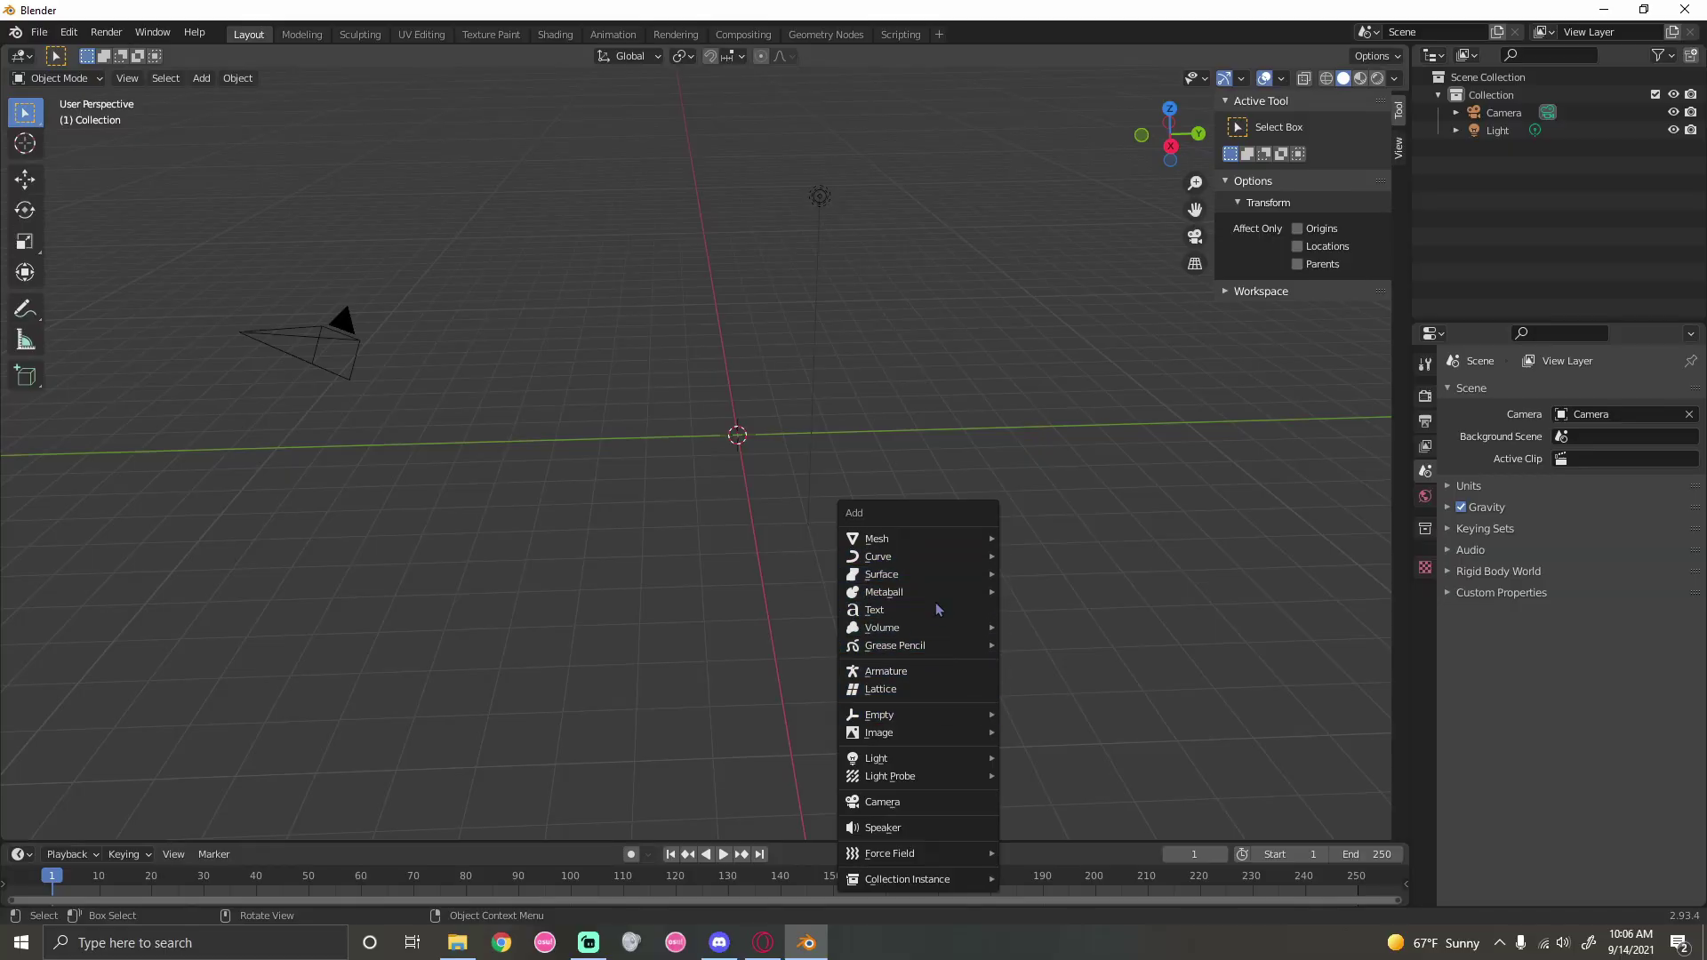
click(938, 609)
Set the text to 100 in Cooper Becker and make a black outline copy behind it
middle_drag(926, 481, 931, 575)
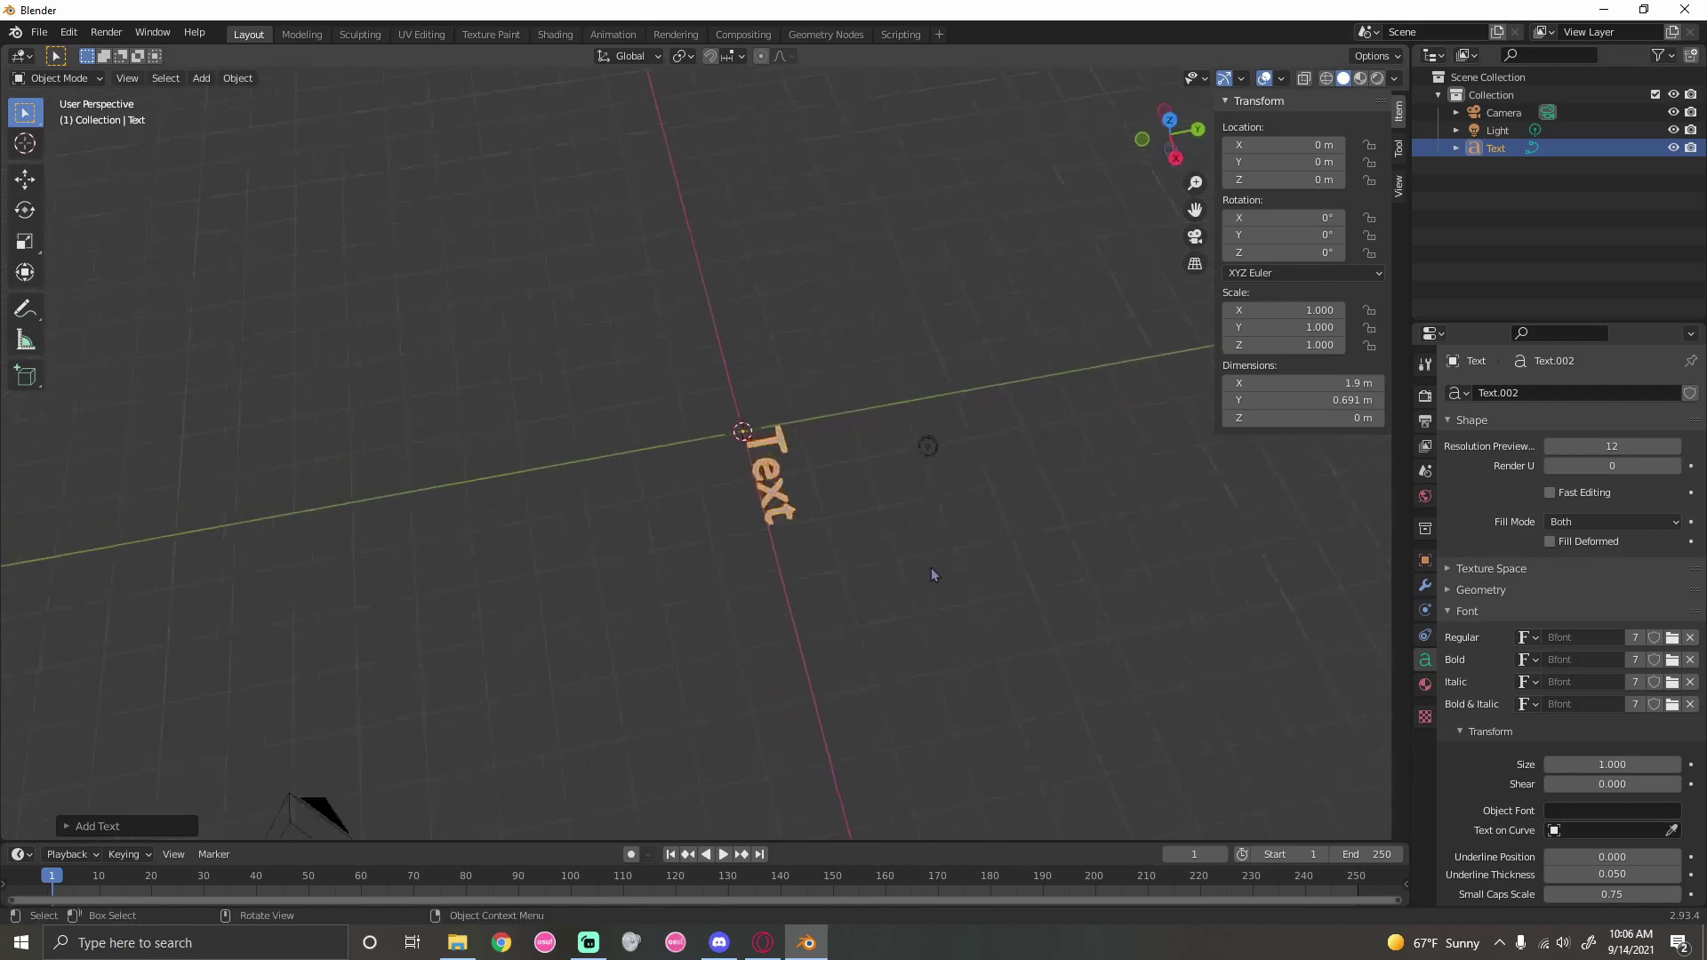
key(Tab)
middle_drag(1255, 634, 730, 527)
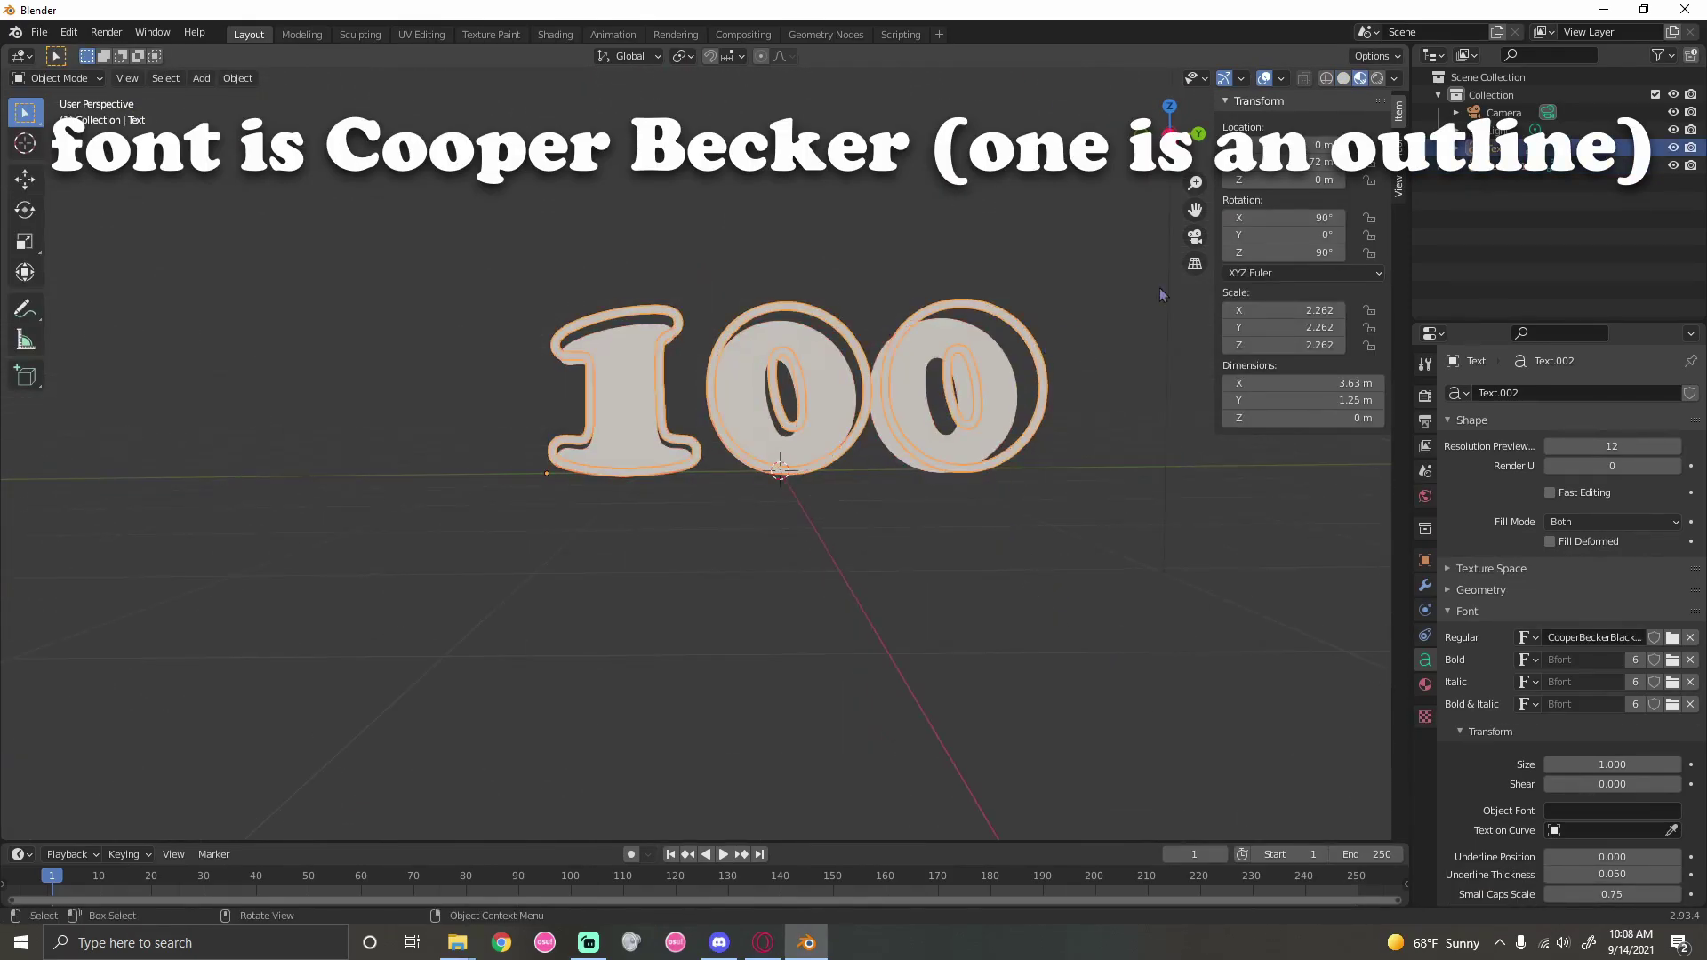
drag(1298, 161, 1298, 179)
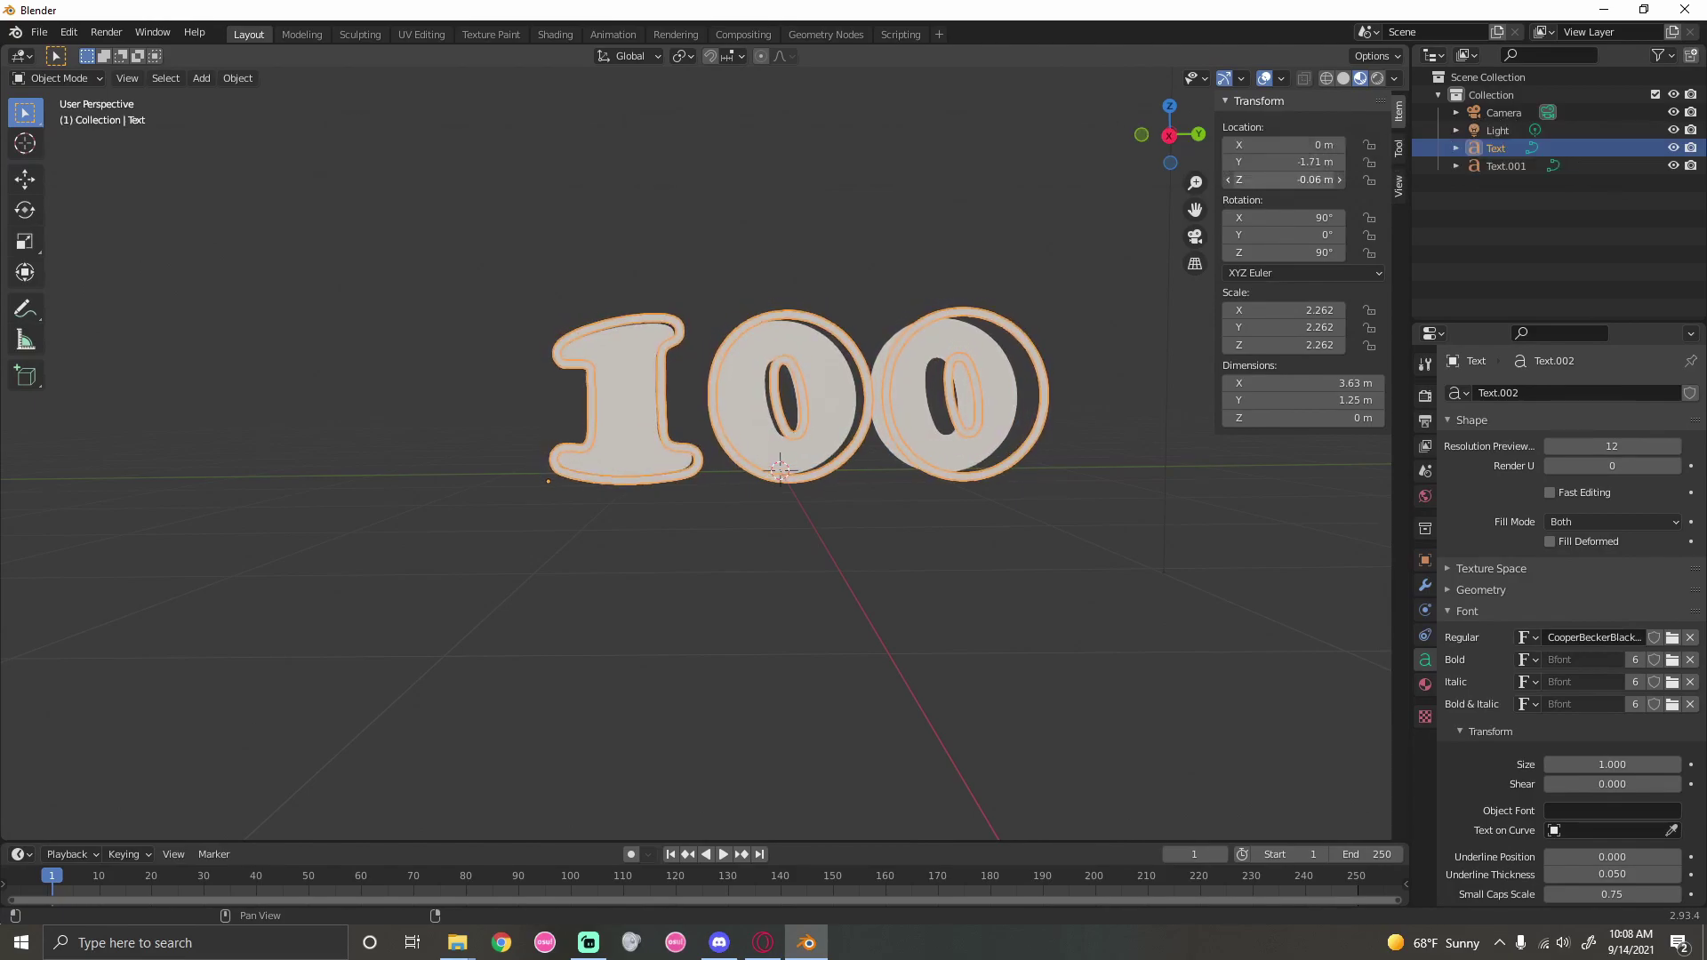
click(962, 226)
scroll(902, 271, up, 3)
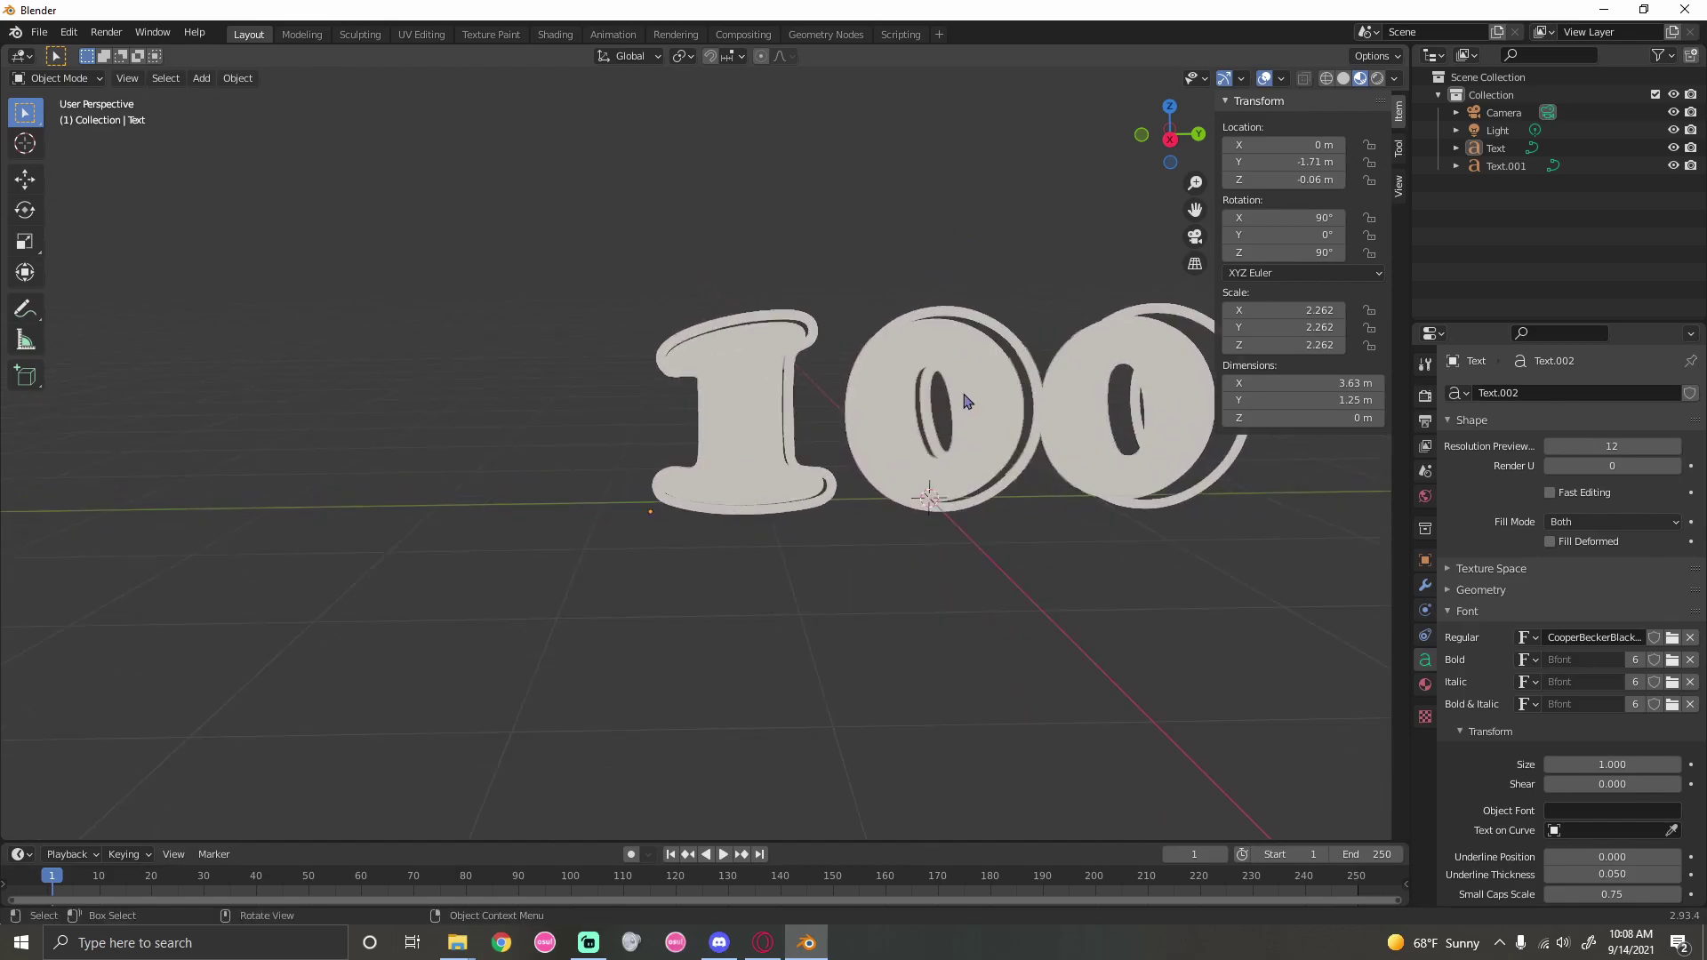
shift+middle_drag(902, 270, 929, 394)
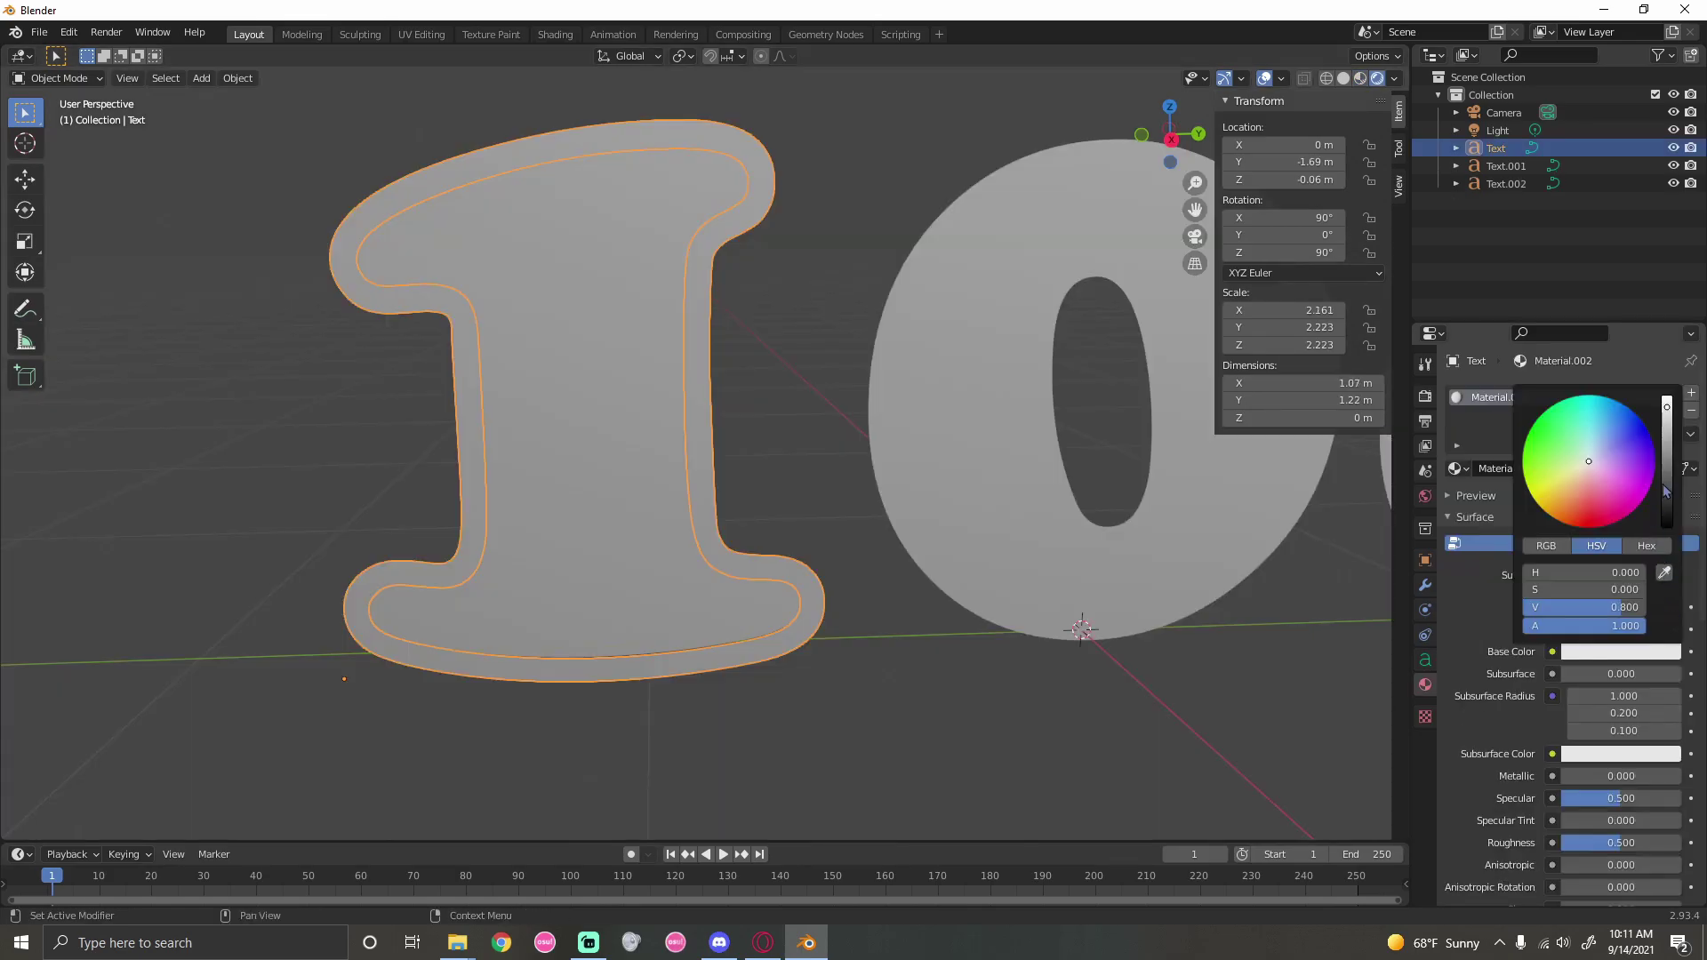
drag(1667, 431, 1666, 528)
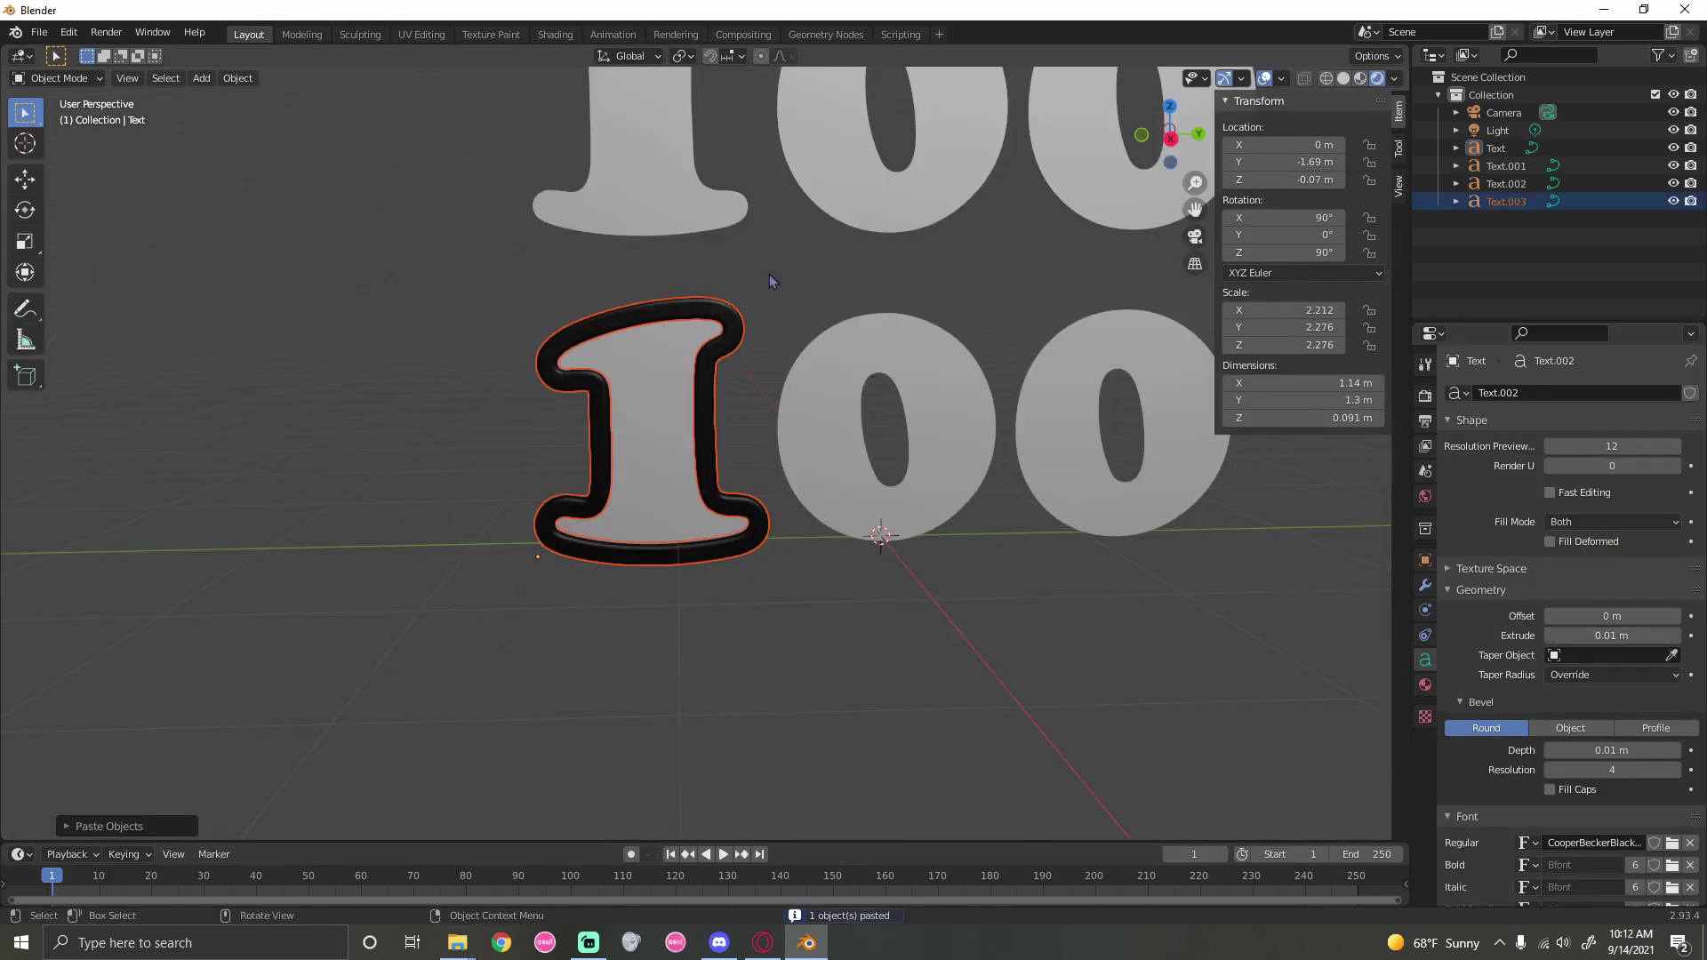
Move the pasted 1 to the right and change it to 0
drag(1275, 170, 1351, 170)
key(Tab)
key(BackSpace)
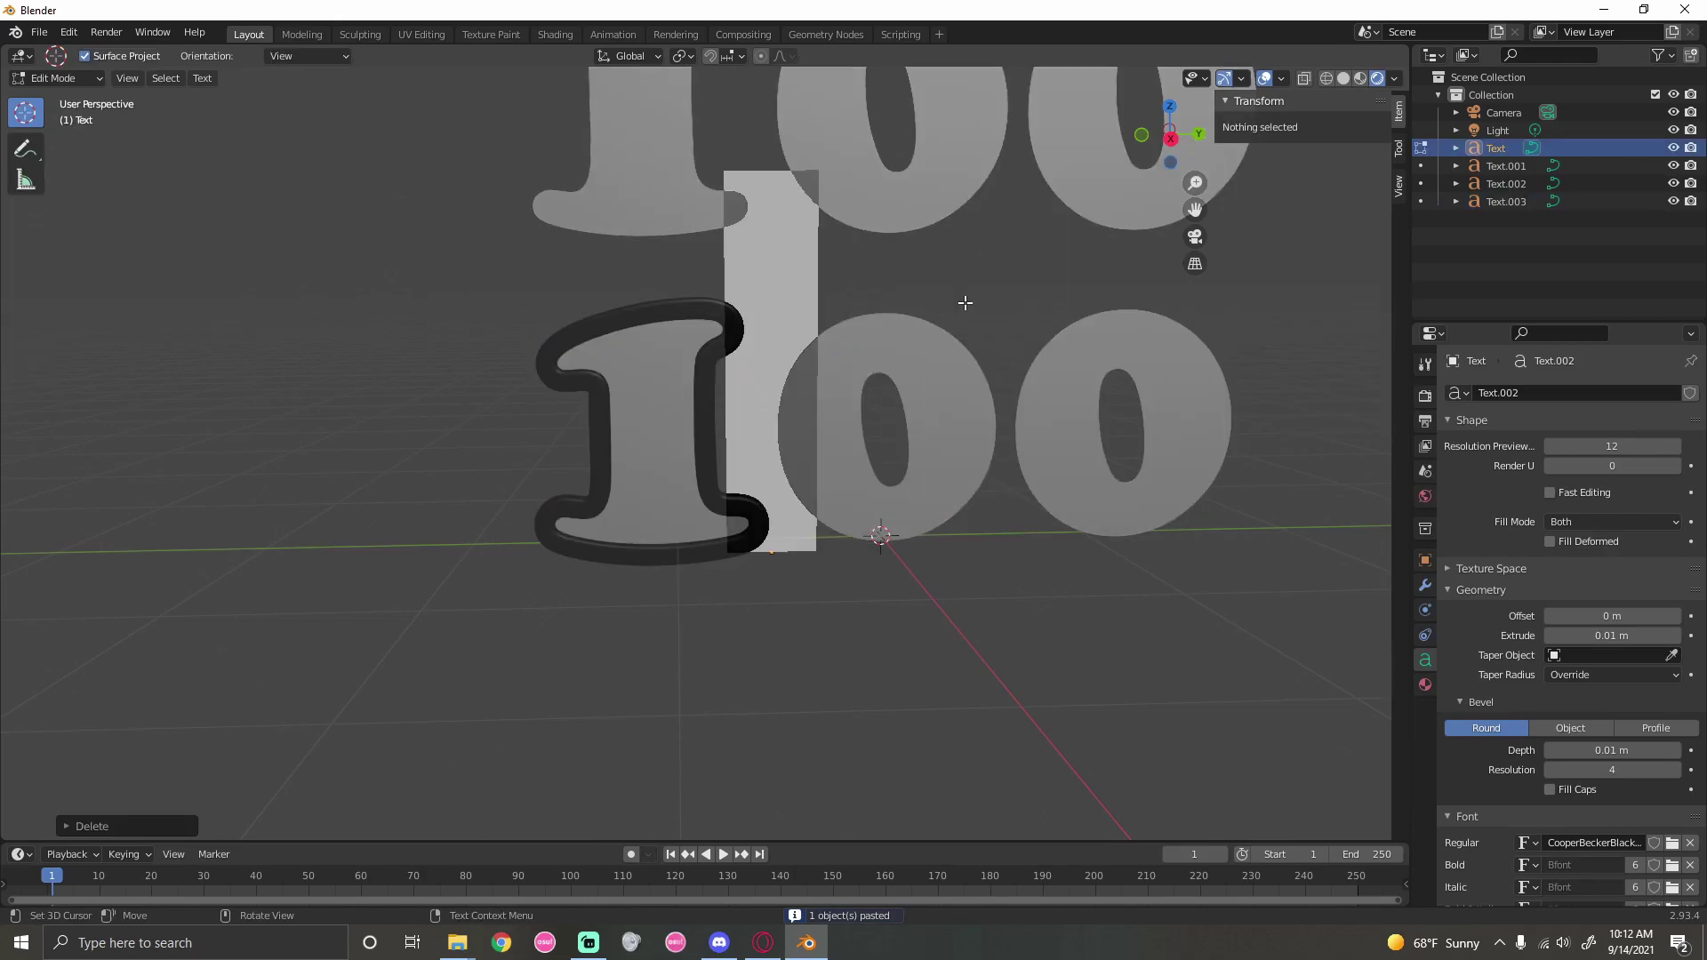
text(0)
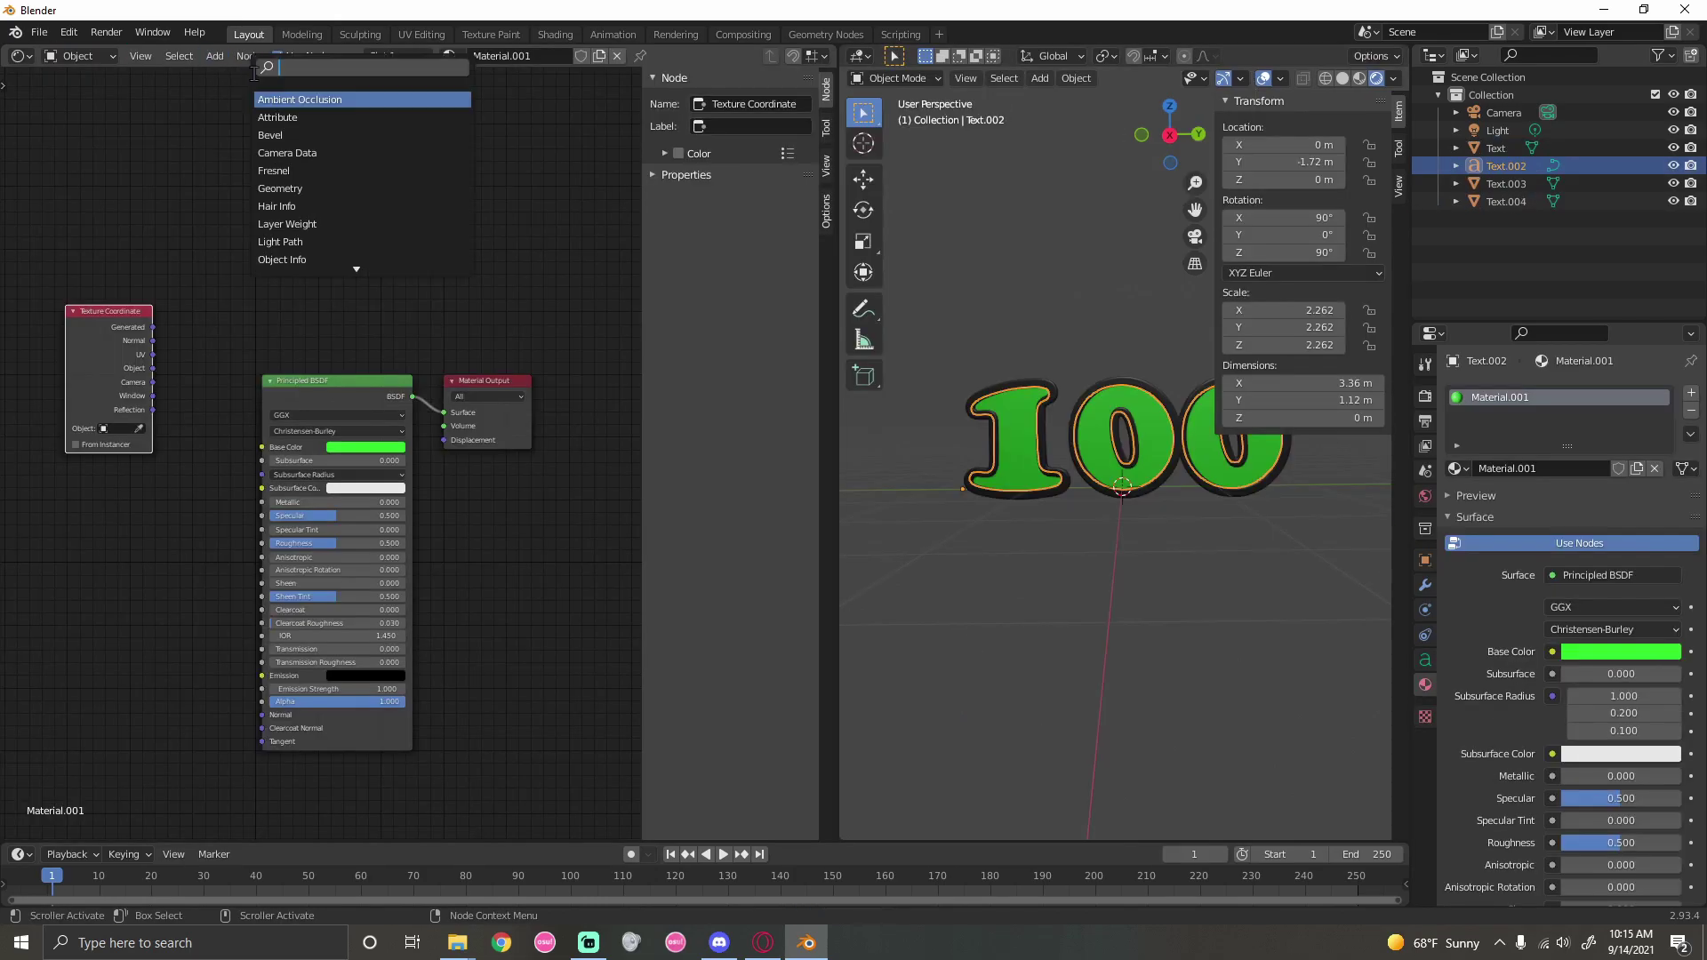
Add Mapping, Separate XYZ and ColorRamp nodes to the 100 text's material
click(315, 98)
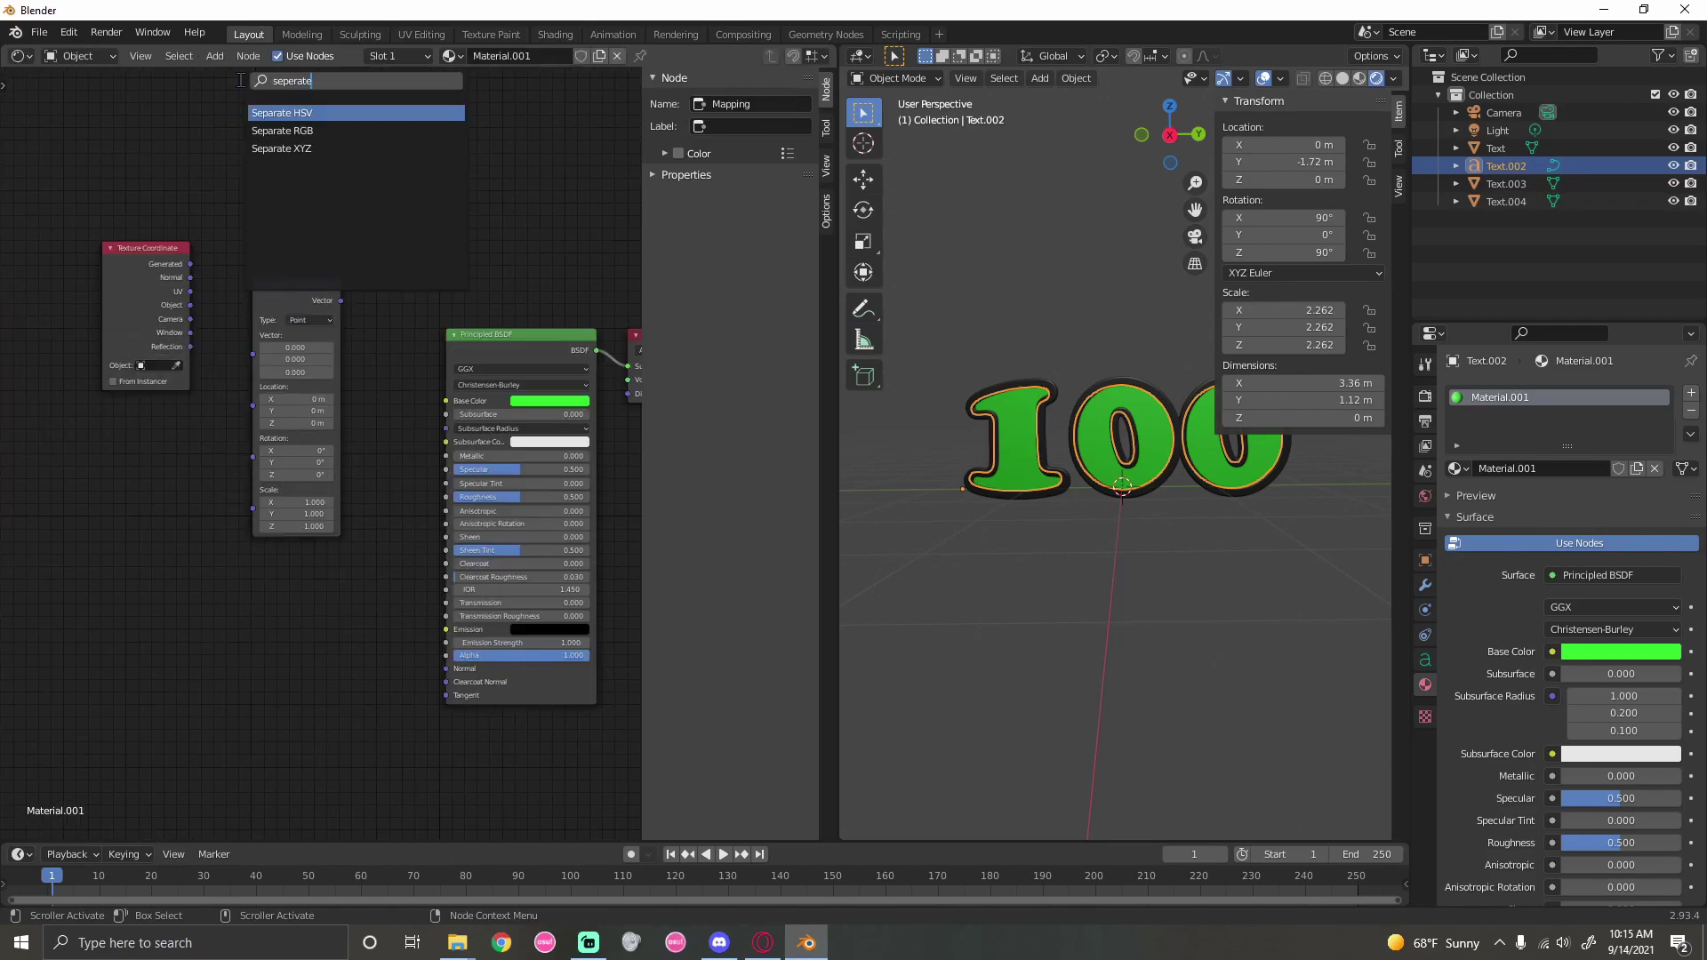
key(Down)
key(Down)
key(Return)
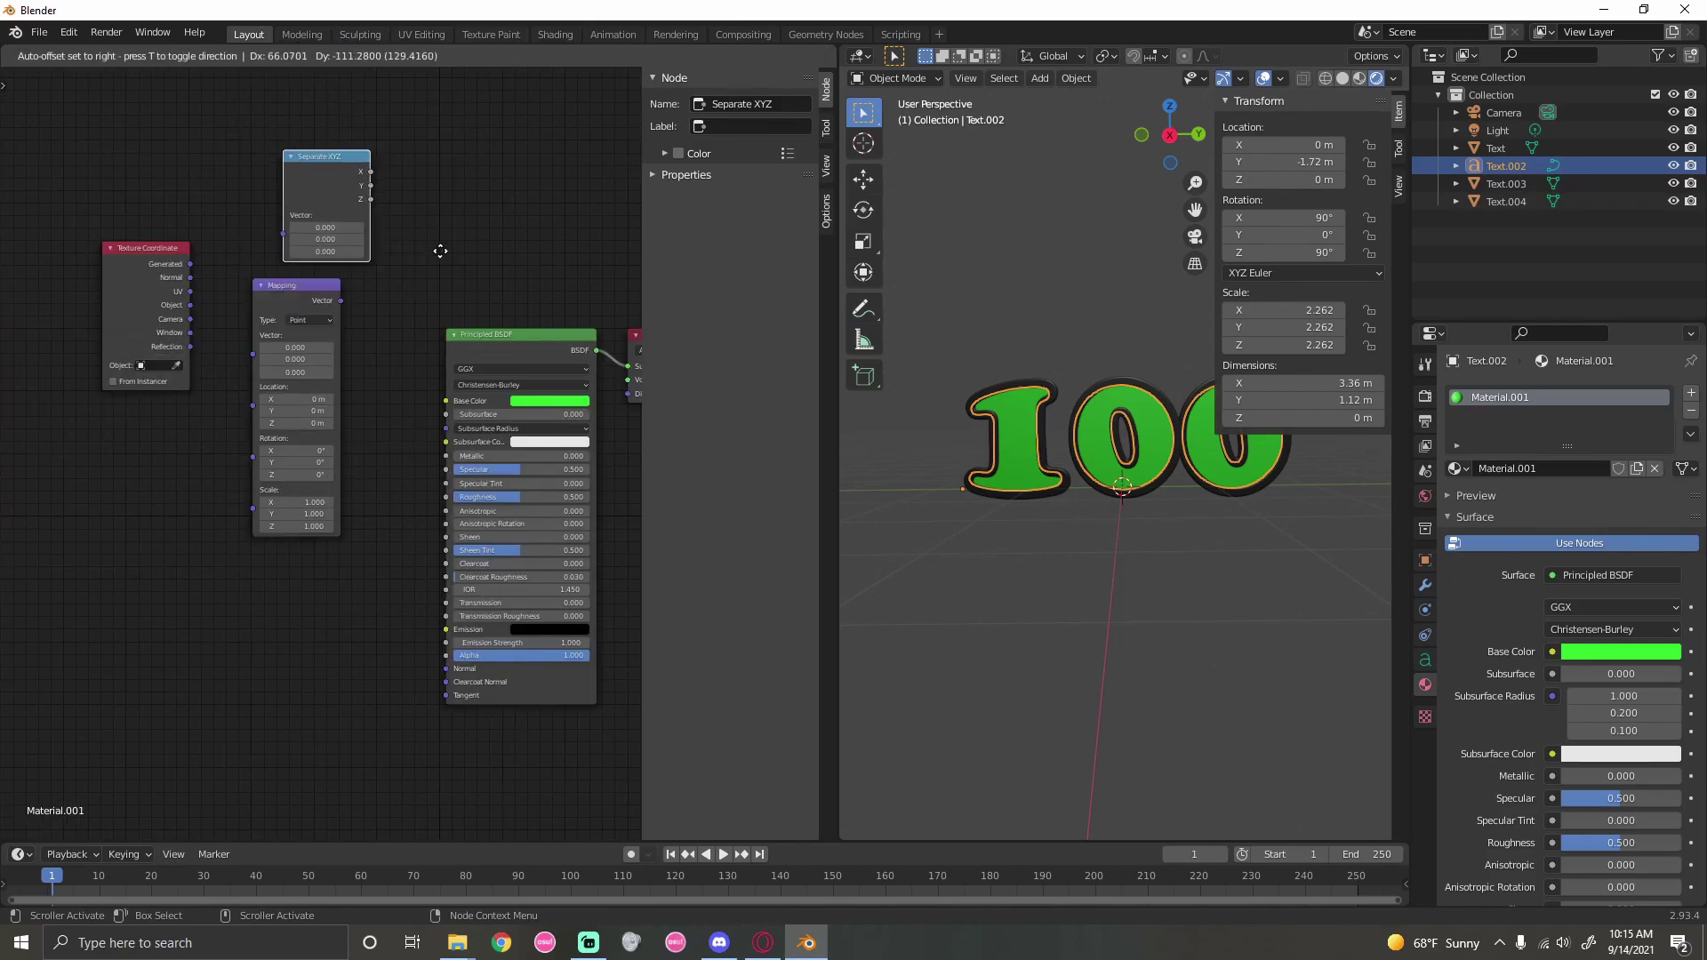
click(222, 382)
key(Return)
click(339, 277)
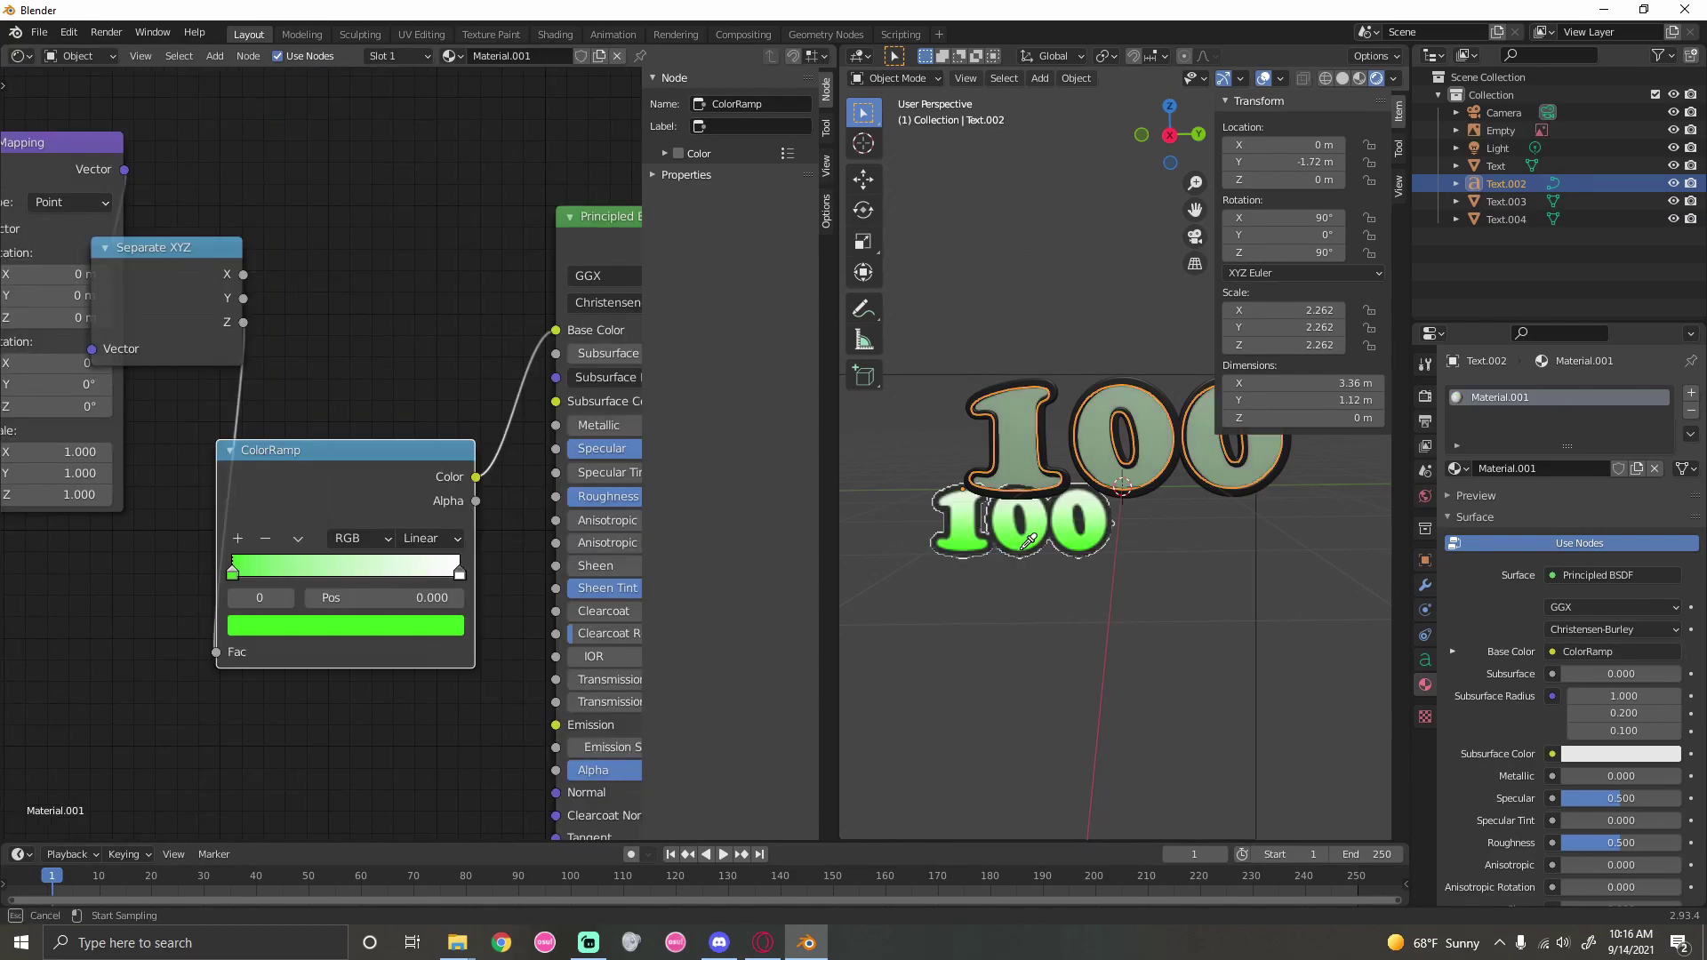
Set the ramp stops to green and white and wire the Z coordinate into its Fac
click(460, 573)
key(e)
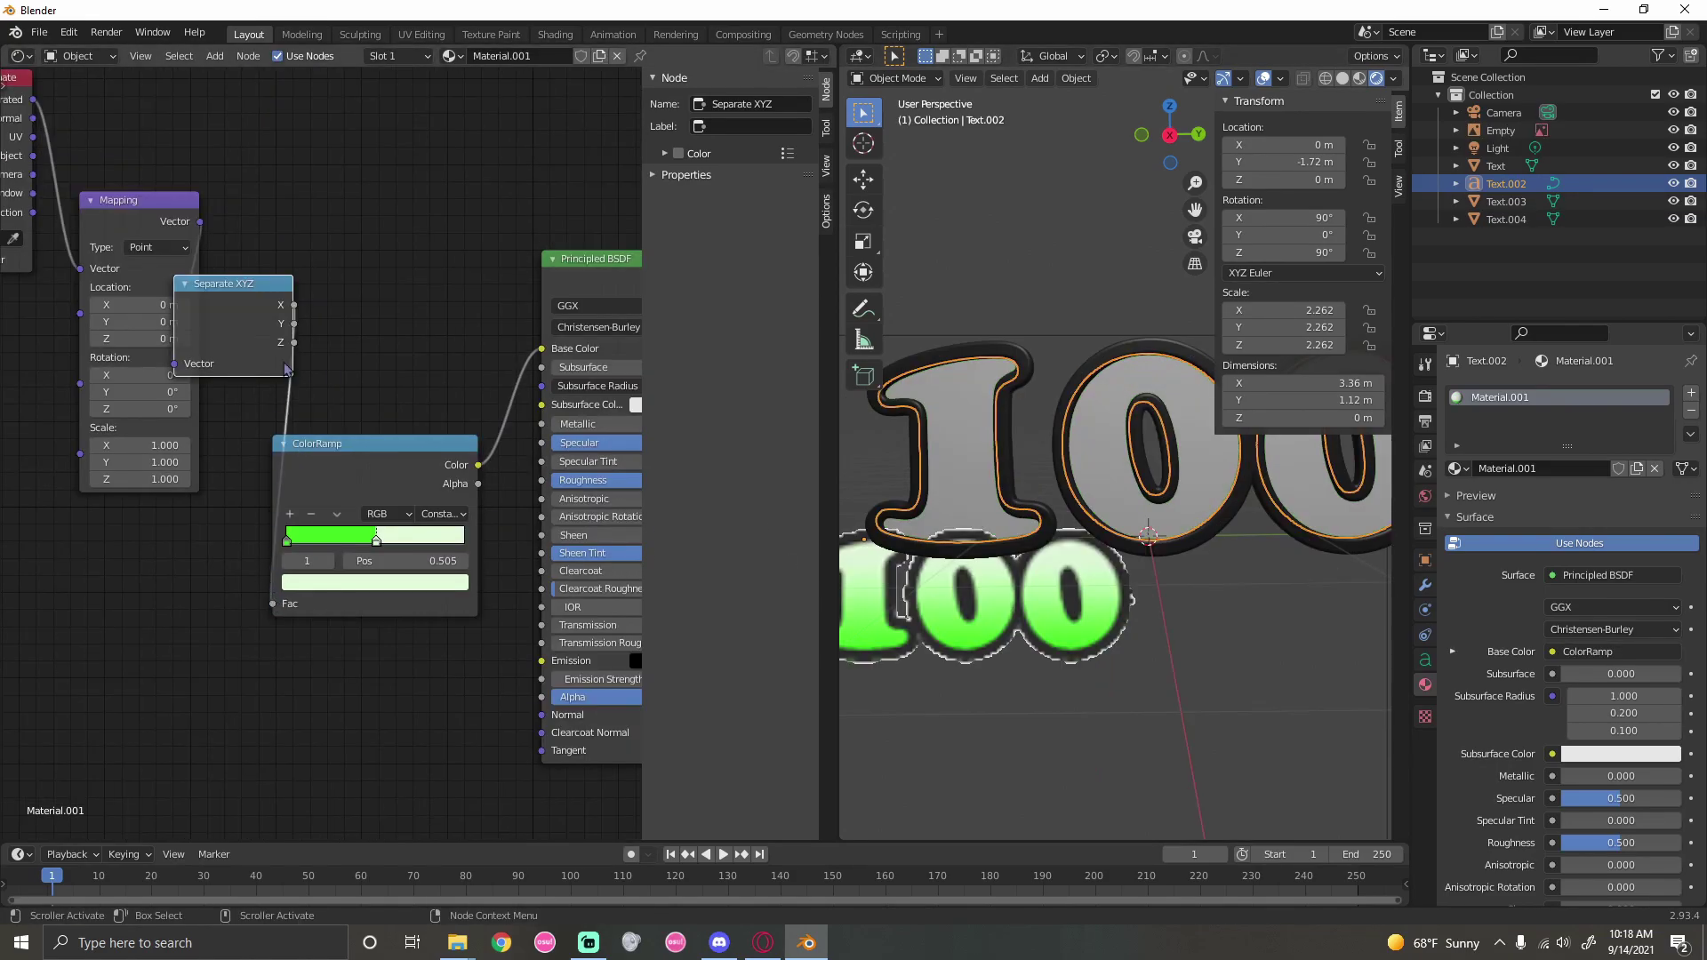
drag(286, 369, 294, 324)
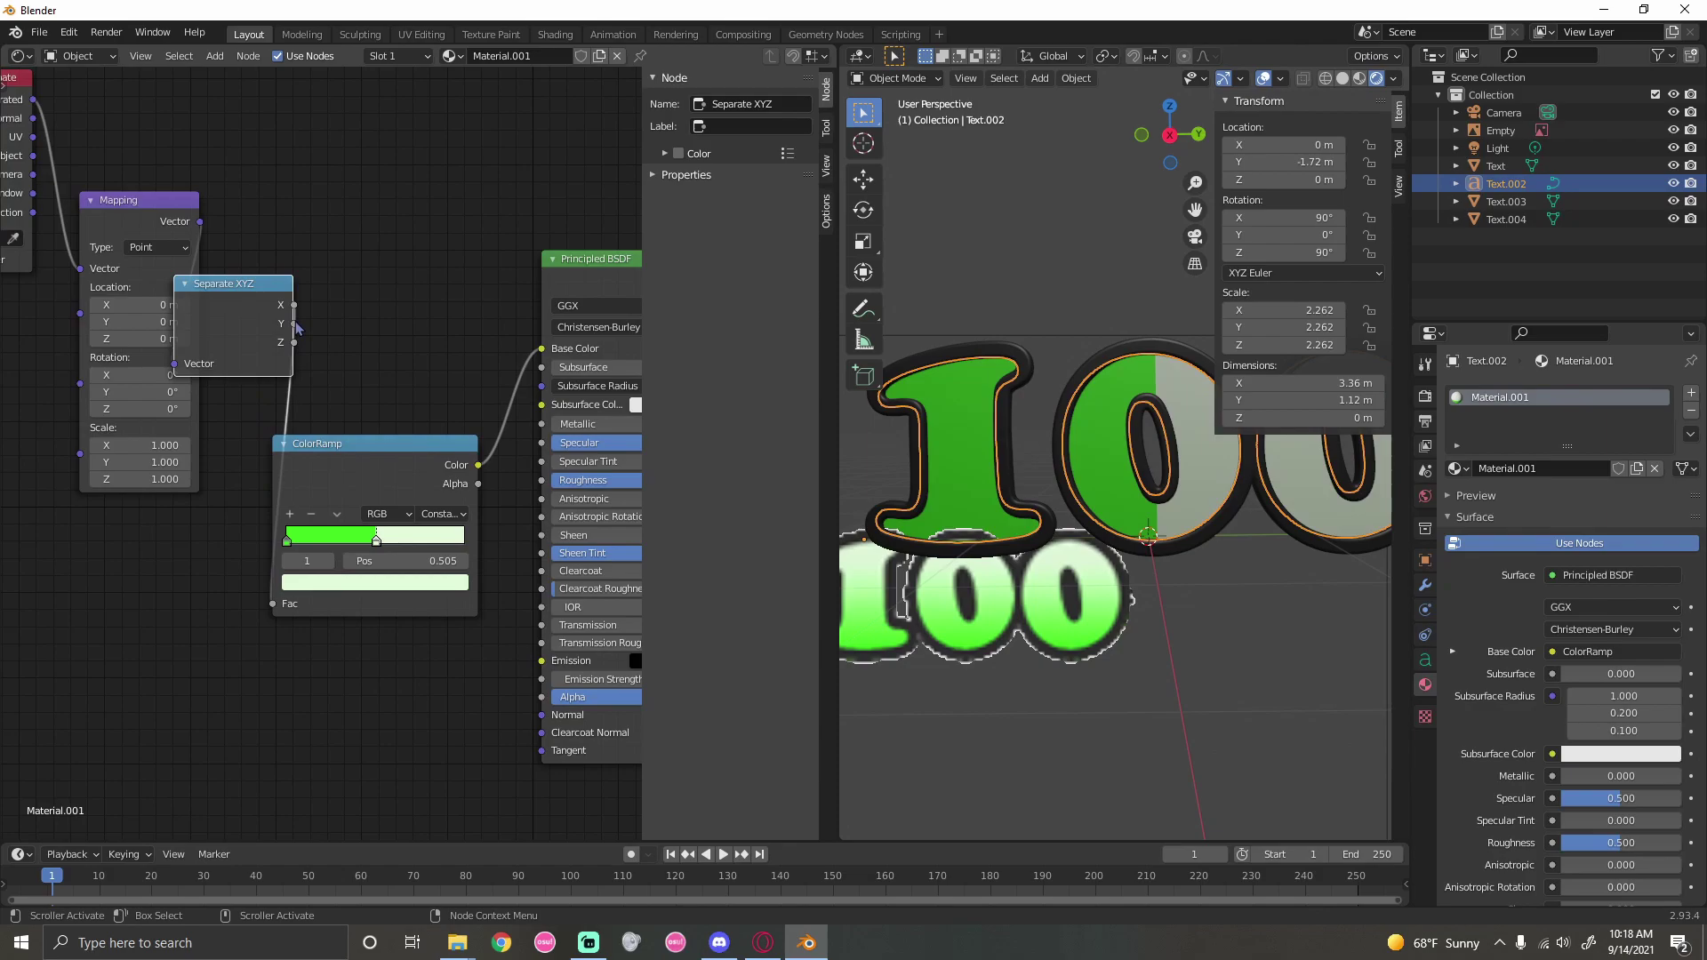
drag(271, 617, 364, 558)
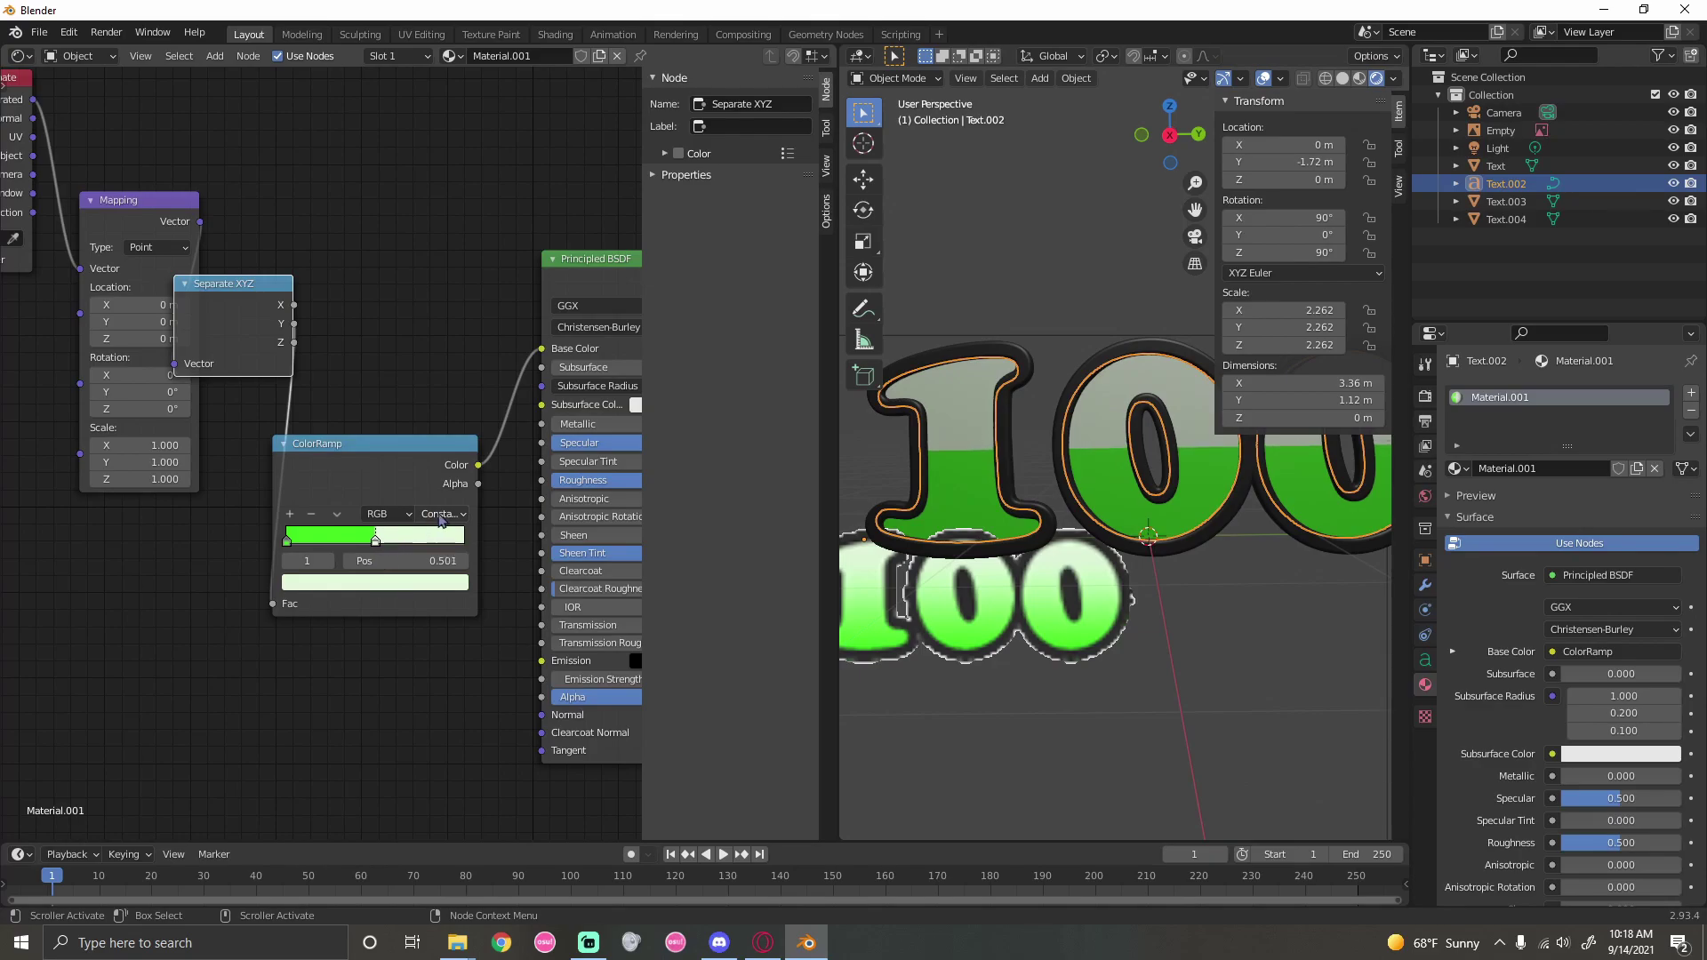
Set the ColorRamp interpolation to Cardinal
click(439, 515)
click(439, 532)
click(440, 515)
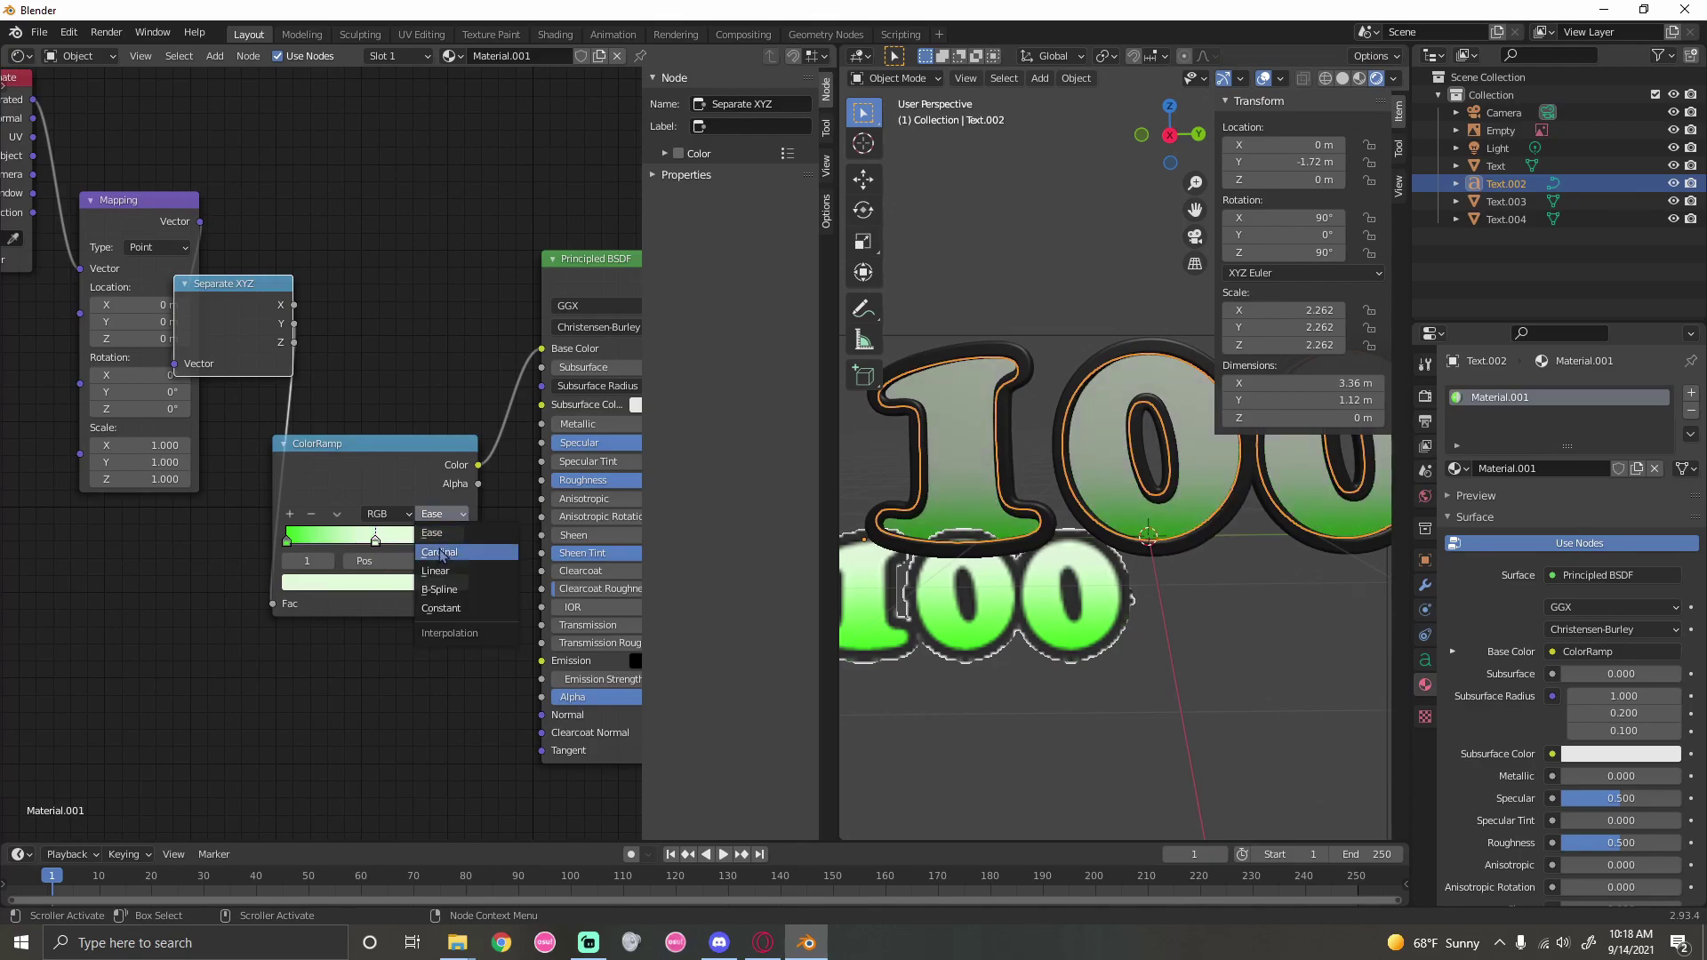
click(439, 552)
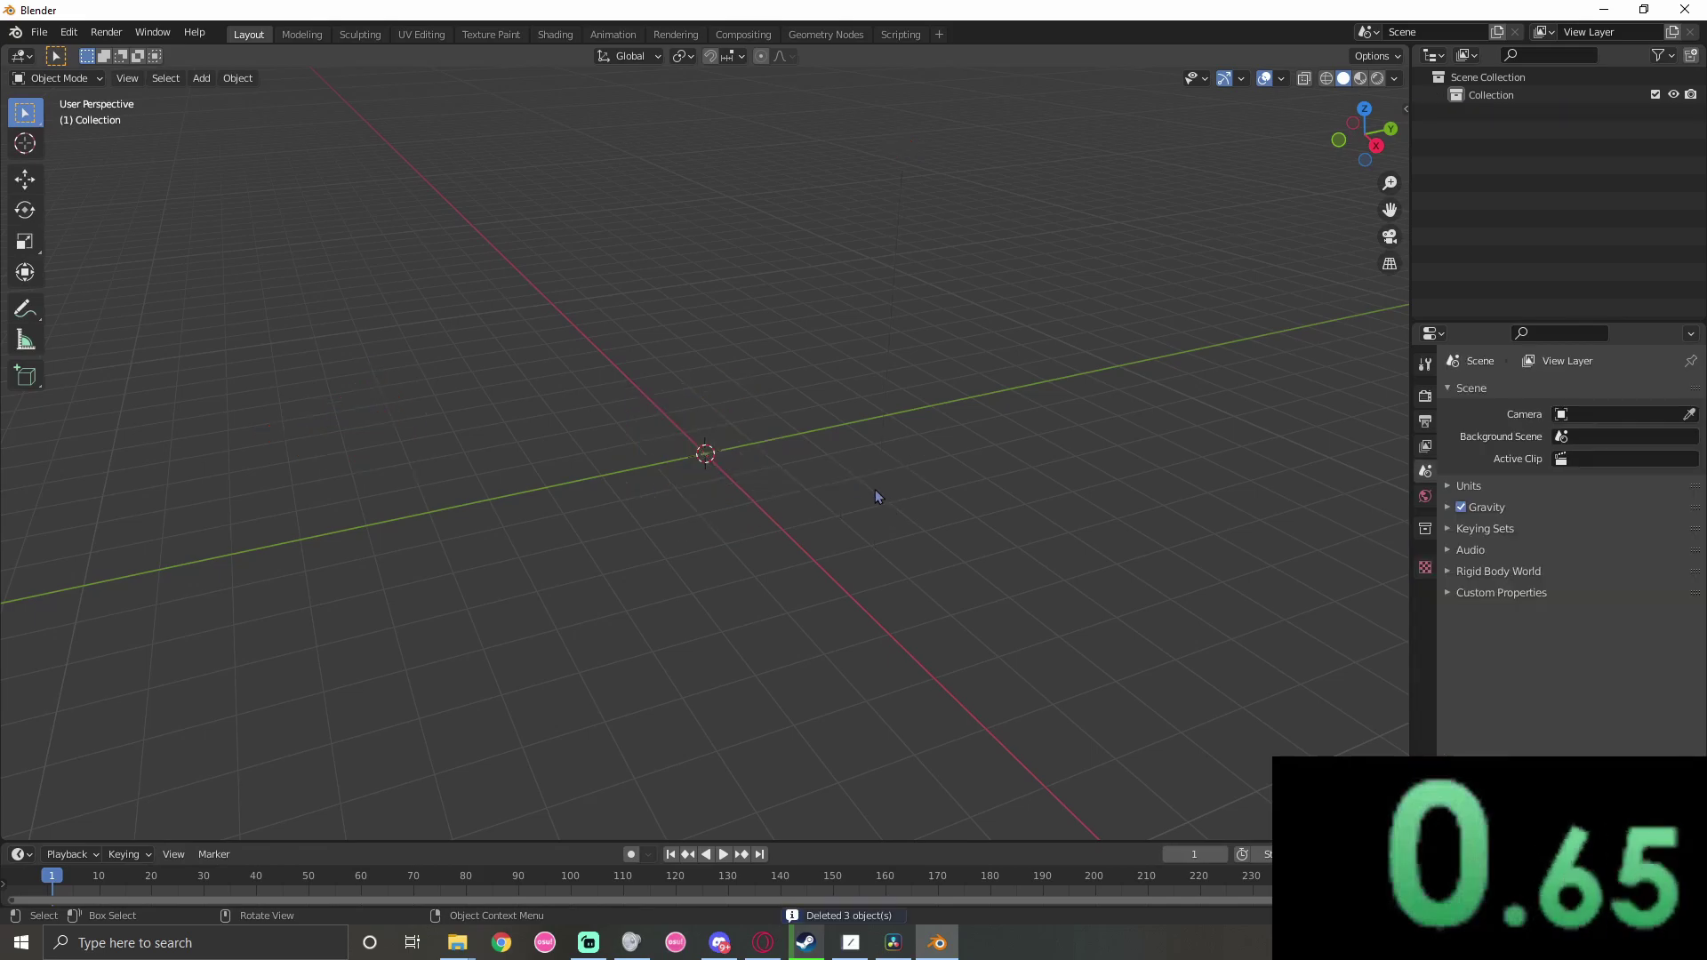
Add a cylinder flattened to 0.15 m depth and rotated 90° on Y
key(shift+a)
mouse_move(875, 489)
click(951, 577)
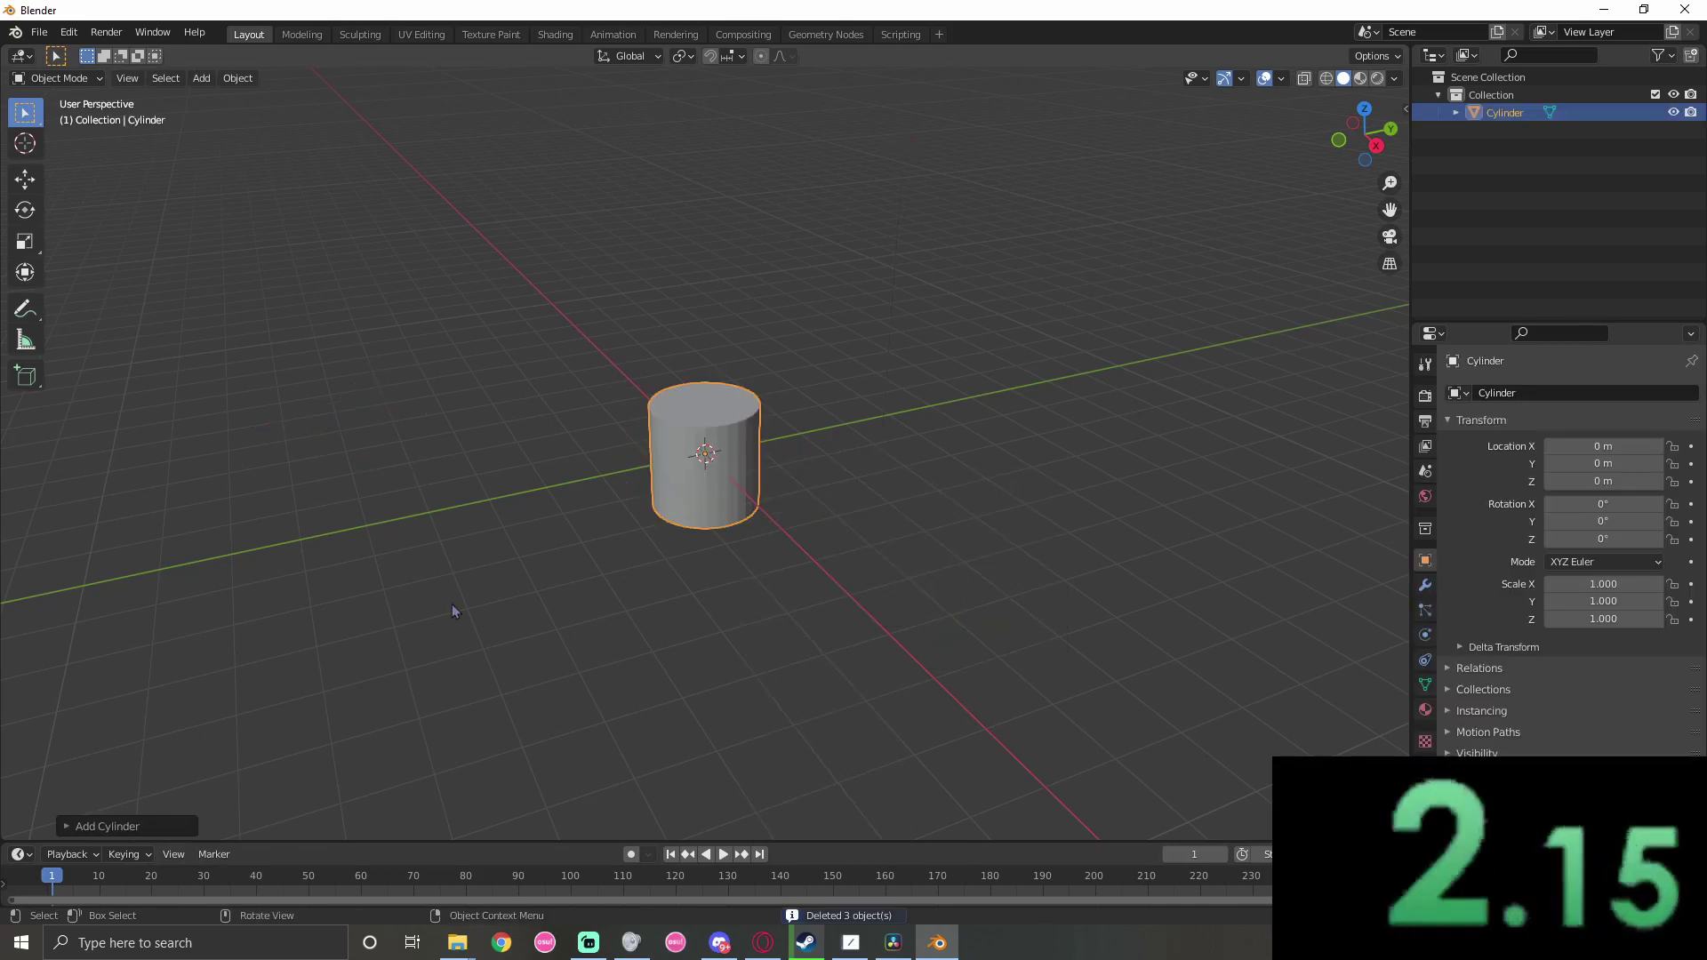
click(148, 828)
drag(229, 652, 334, 686)
click(229, 803)
text(90)
key(Return)
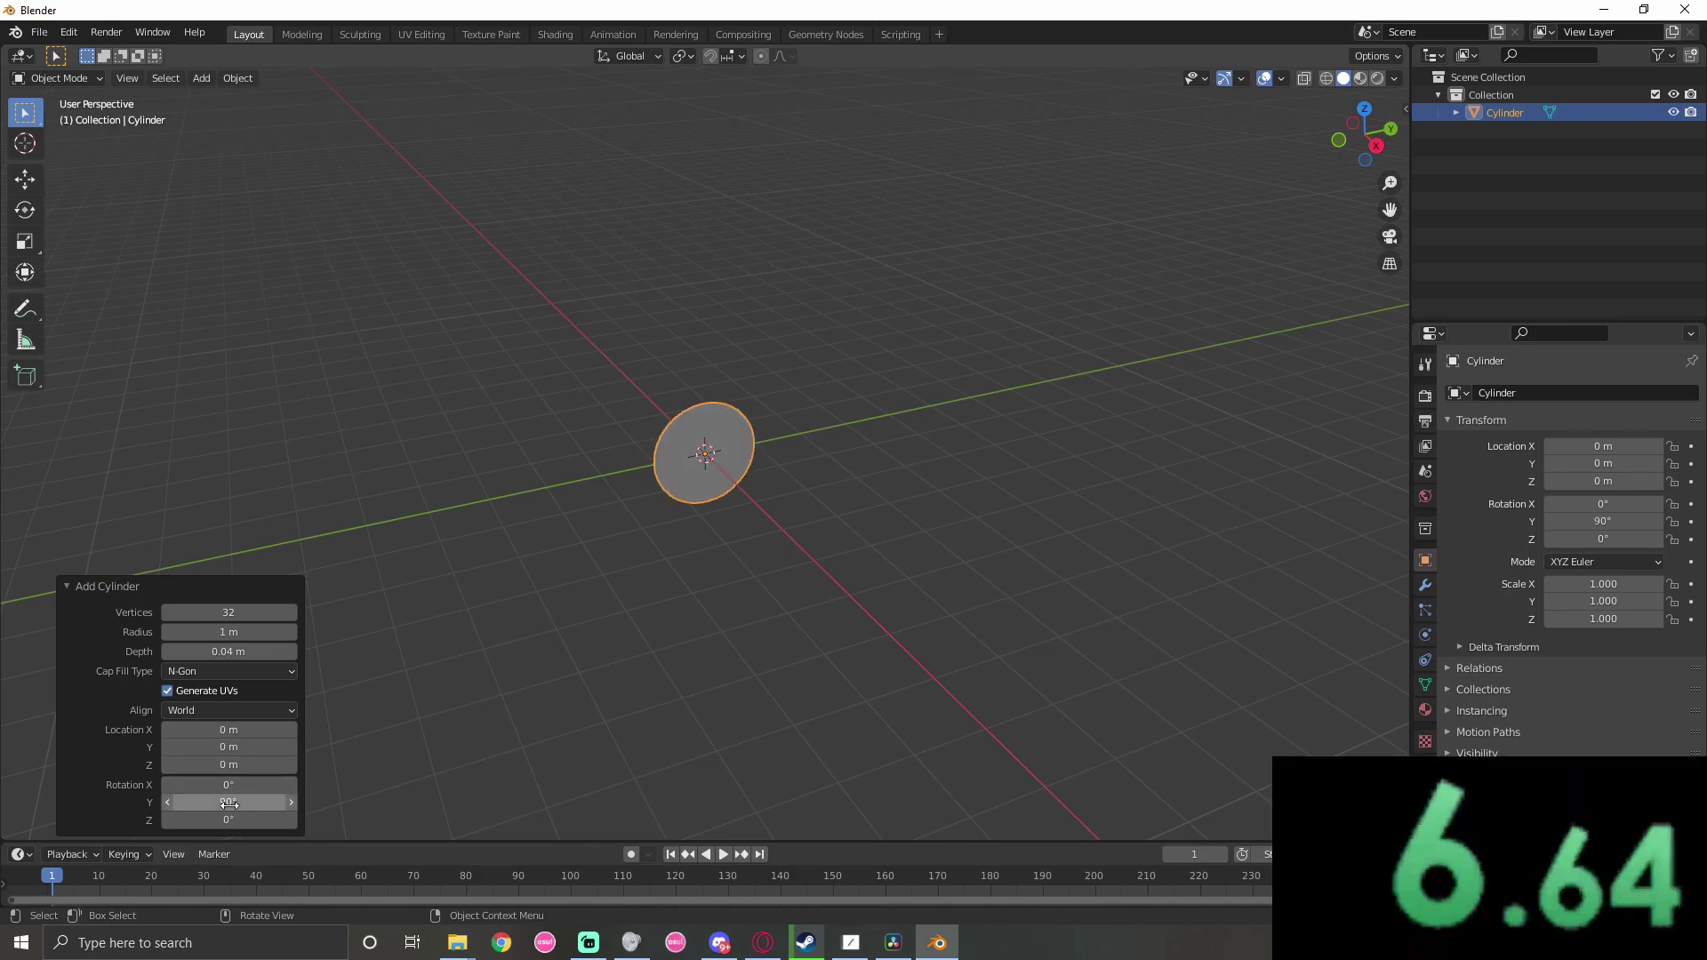
middle_drag(622, 533, 793, 461)
scroll(823, 389, up, 3)
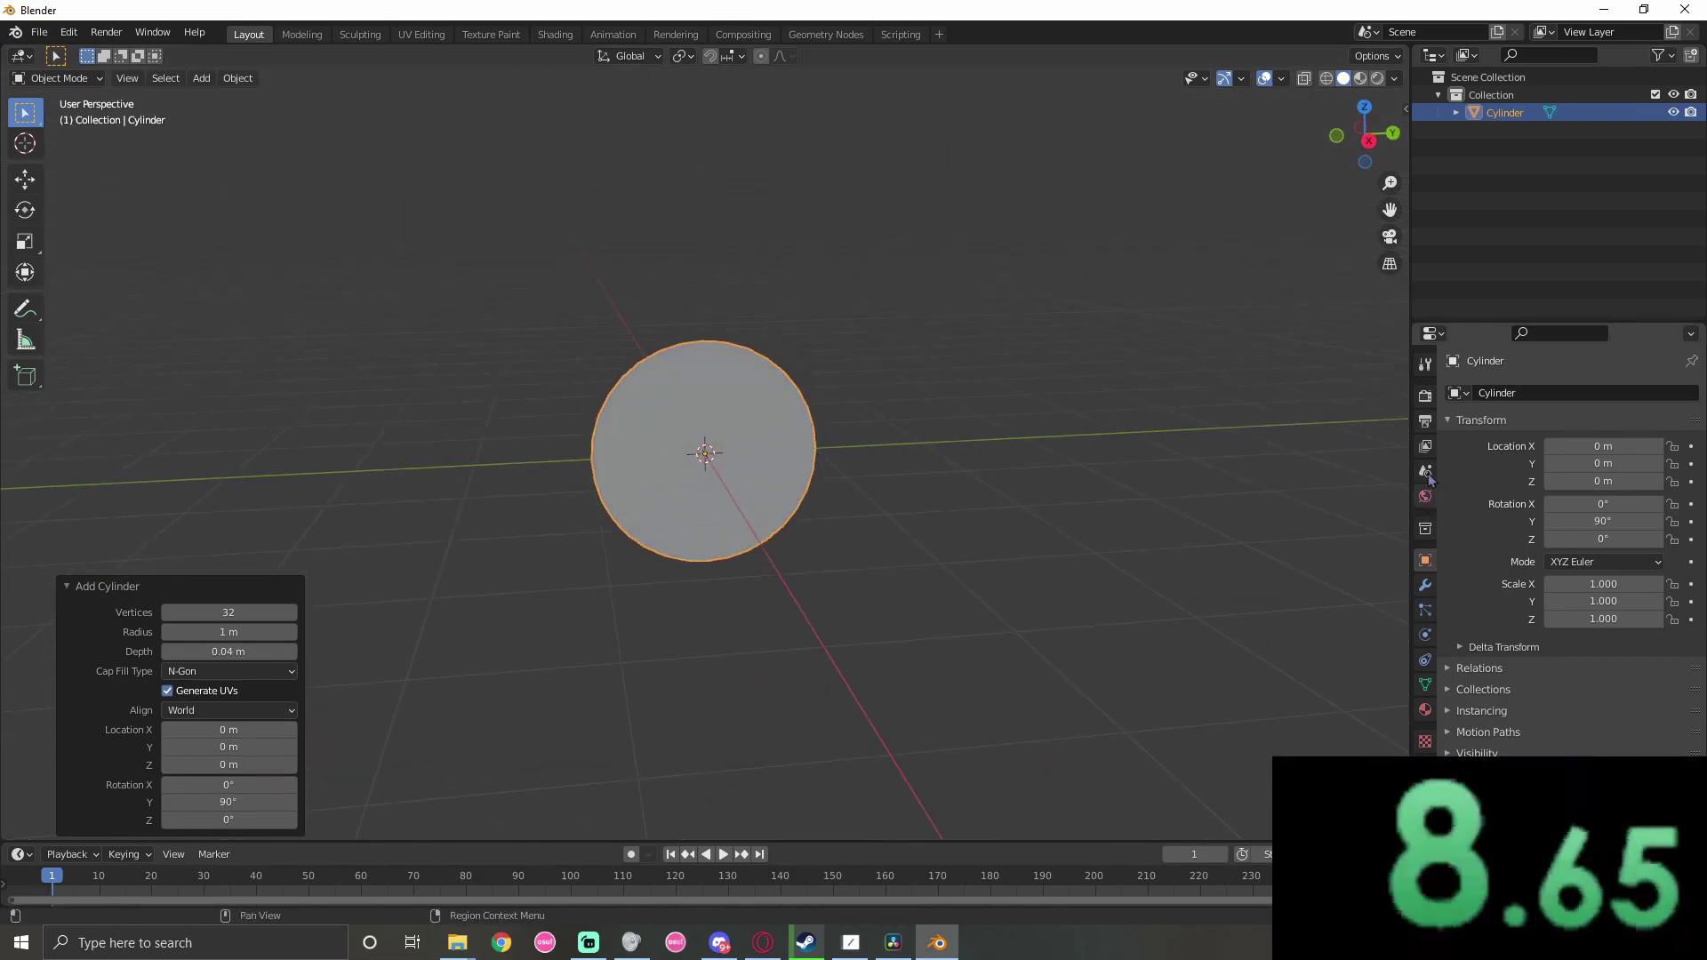
Give the disc a new blue Emission material at strength 218 and preview it in Rendered shading
click(1425, 396)
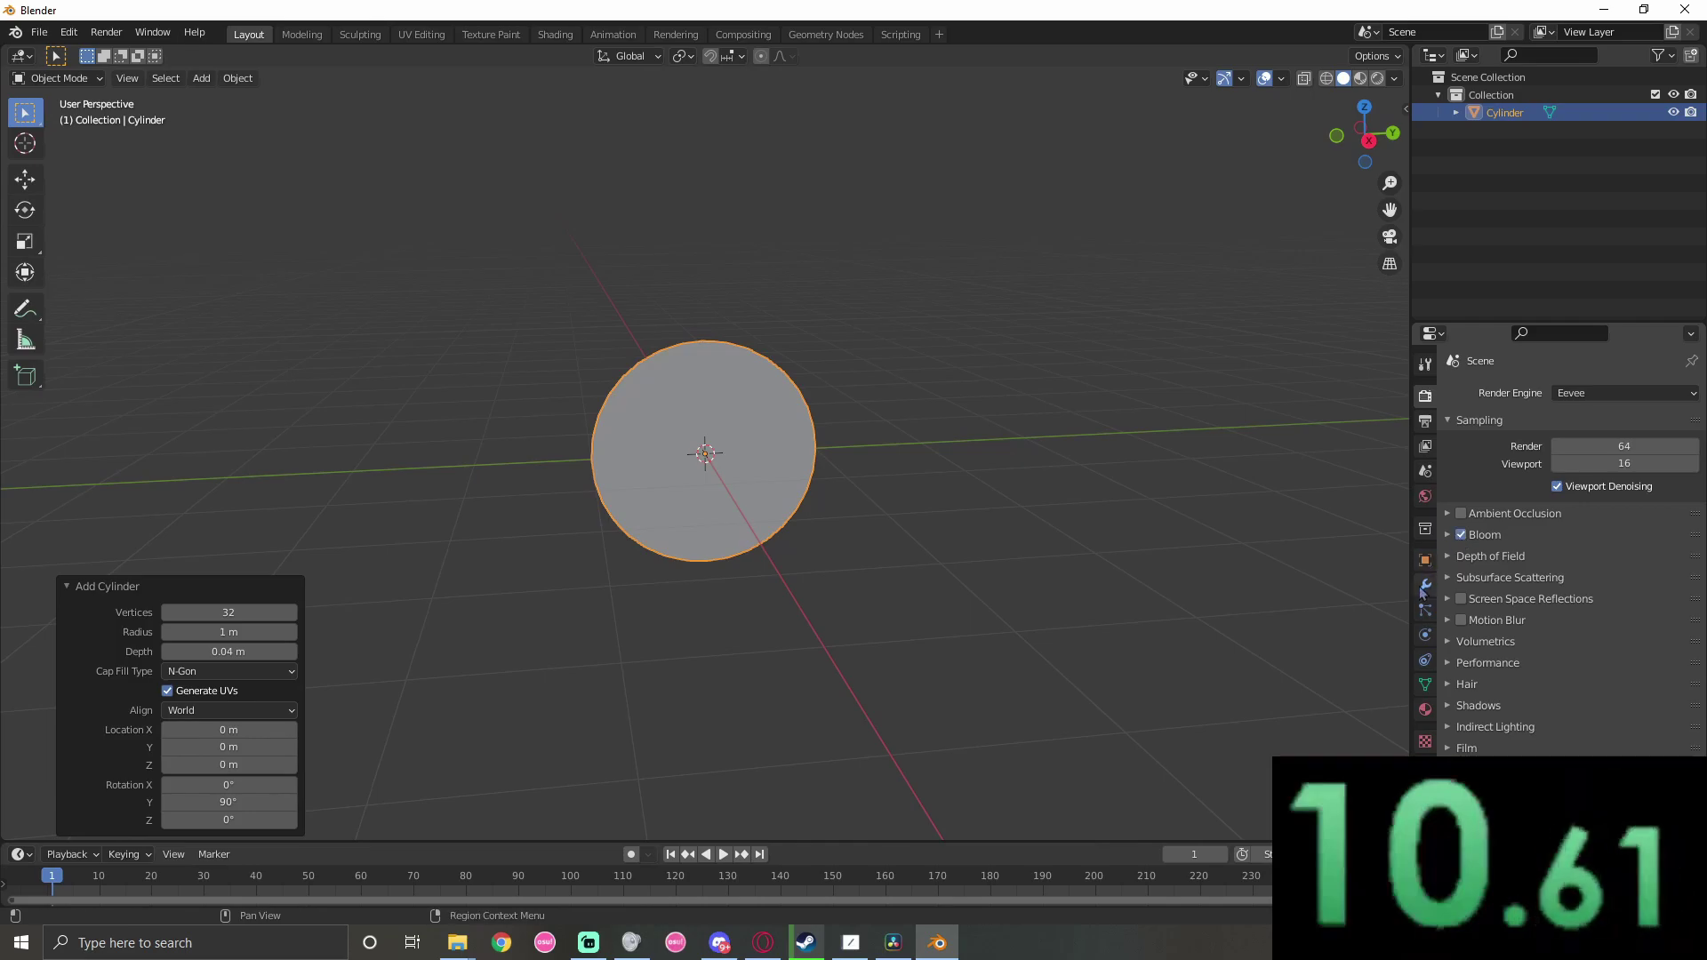
click(1426, 709)
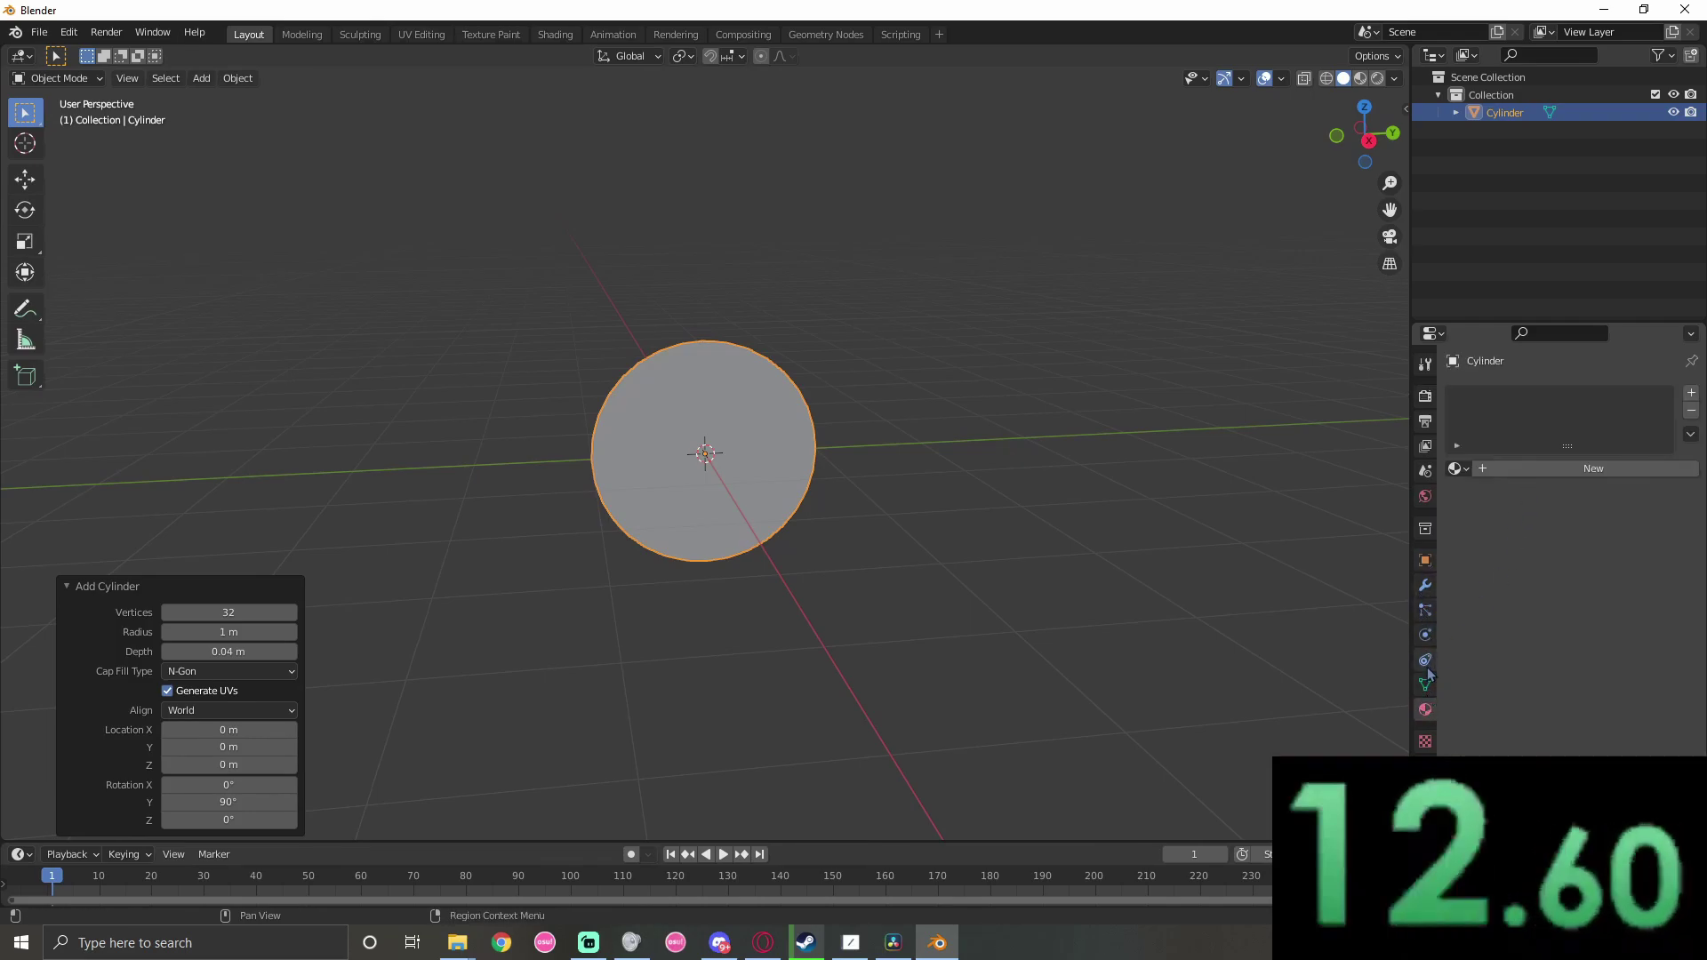
click(1555, 468)
click(1588, 576)
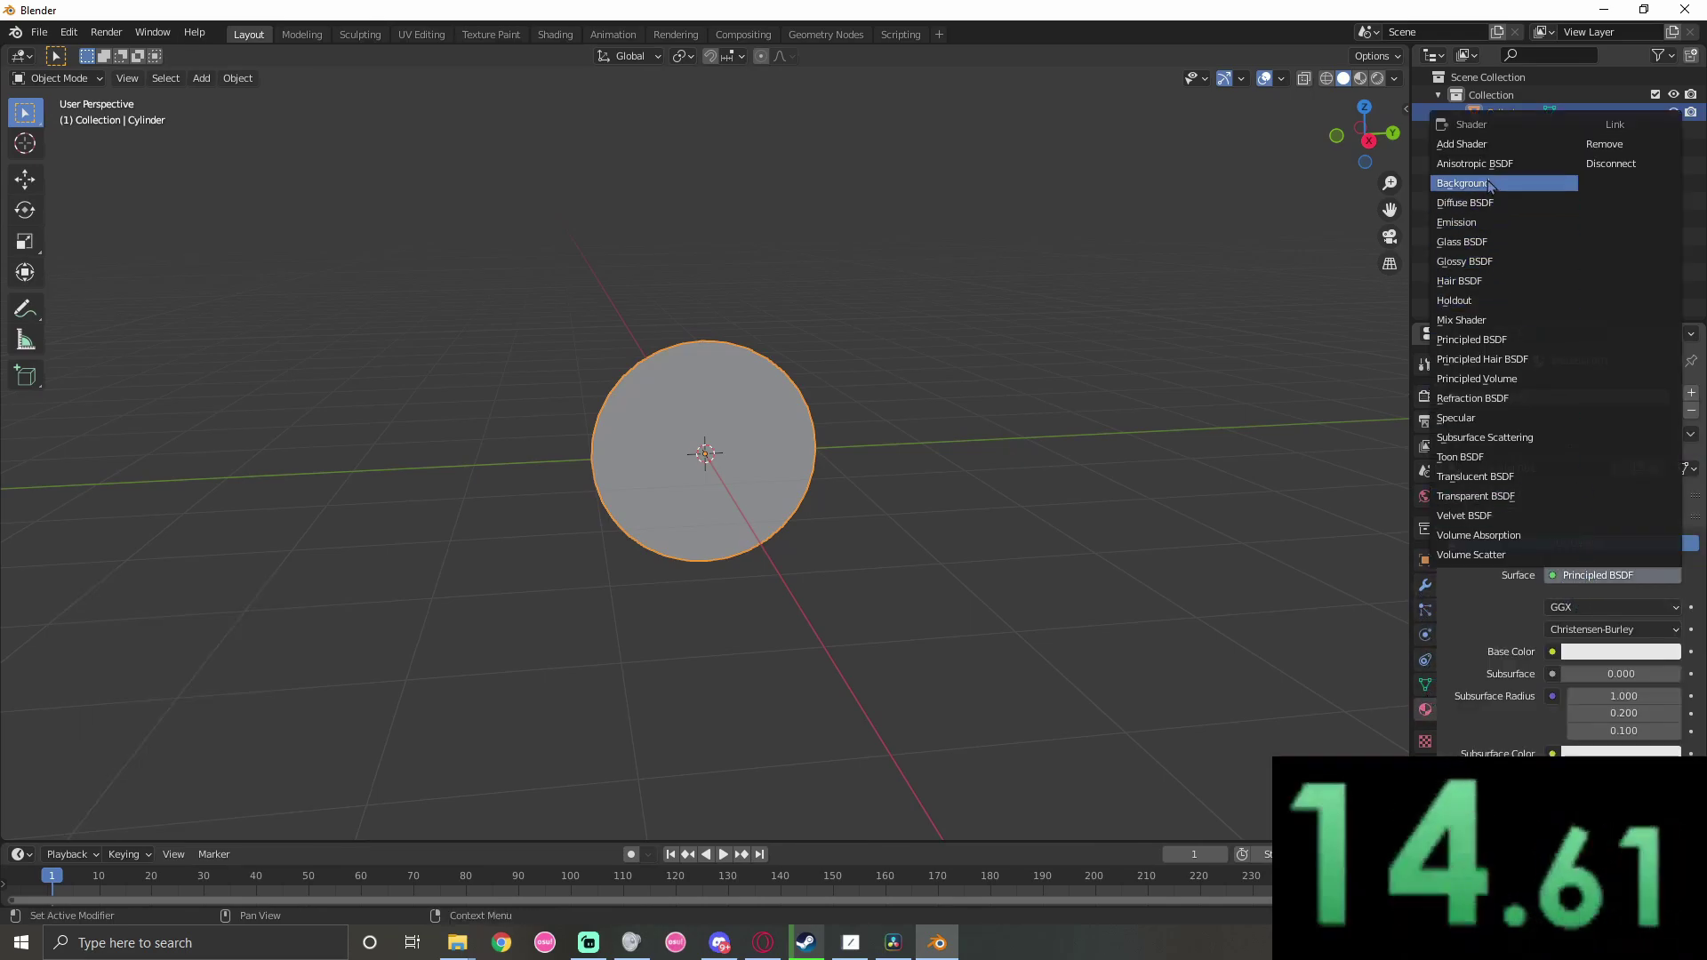
click(1502, 223)
drag(1616, 629, 1676, 628)
click(1620, 608)
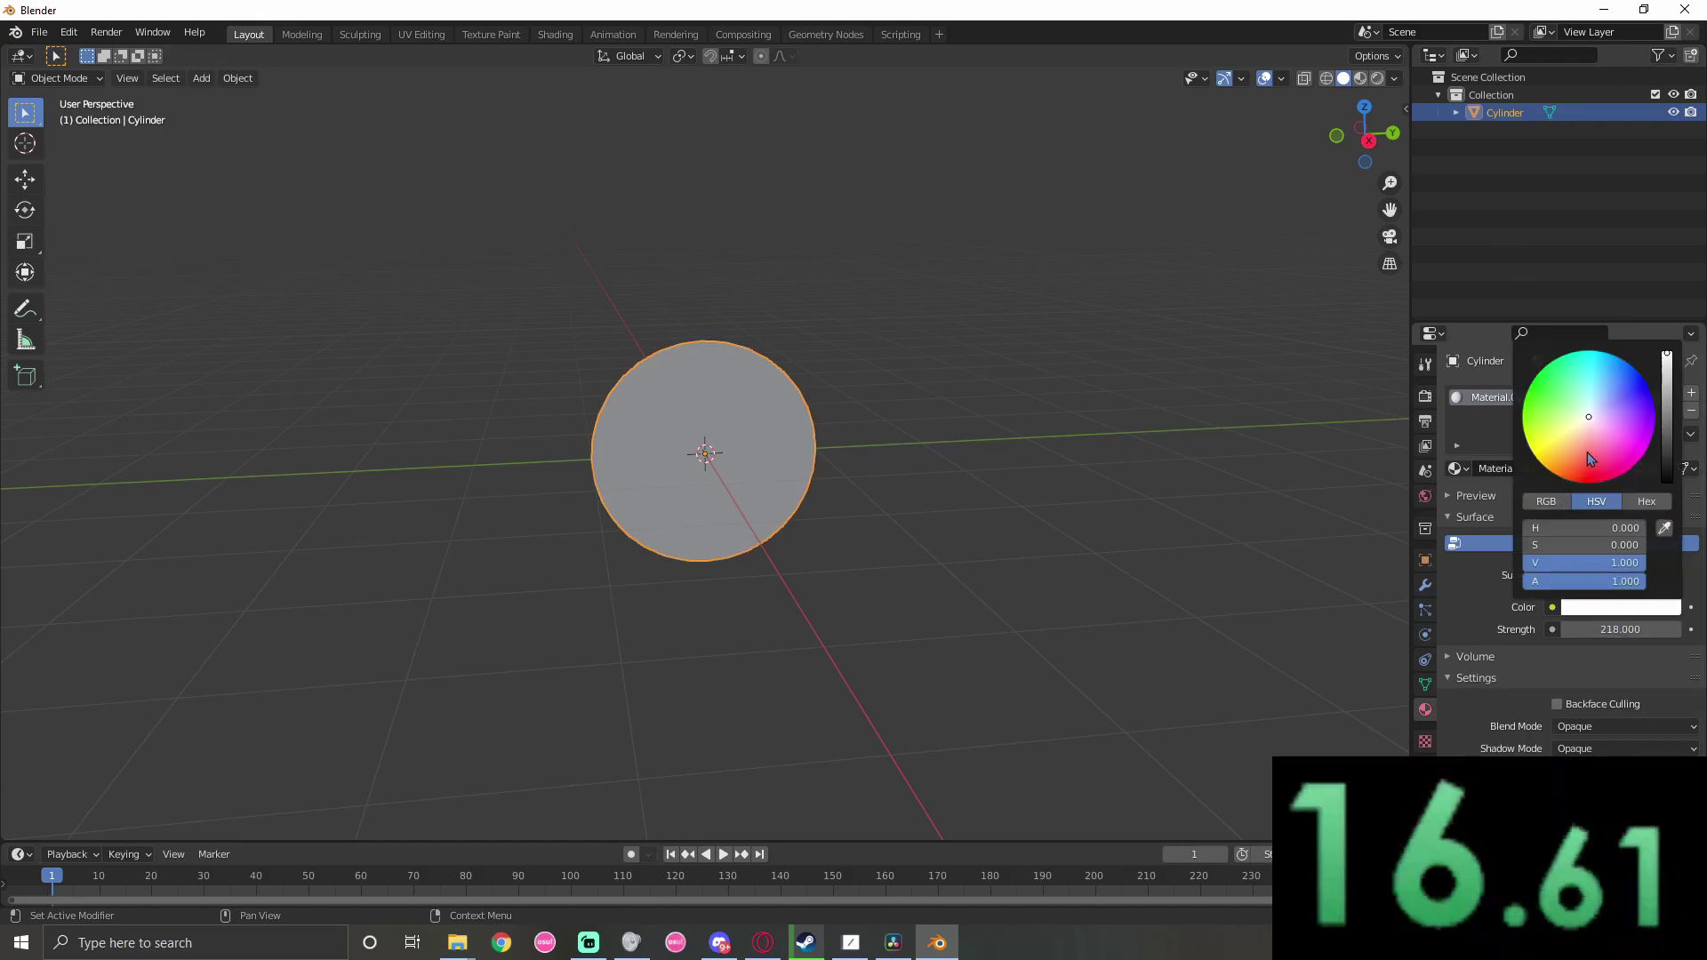
click(1587, 452)
click(1201, 151)
click(1377, 78)
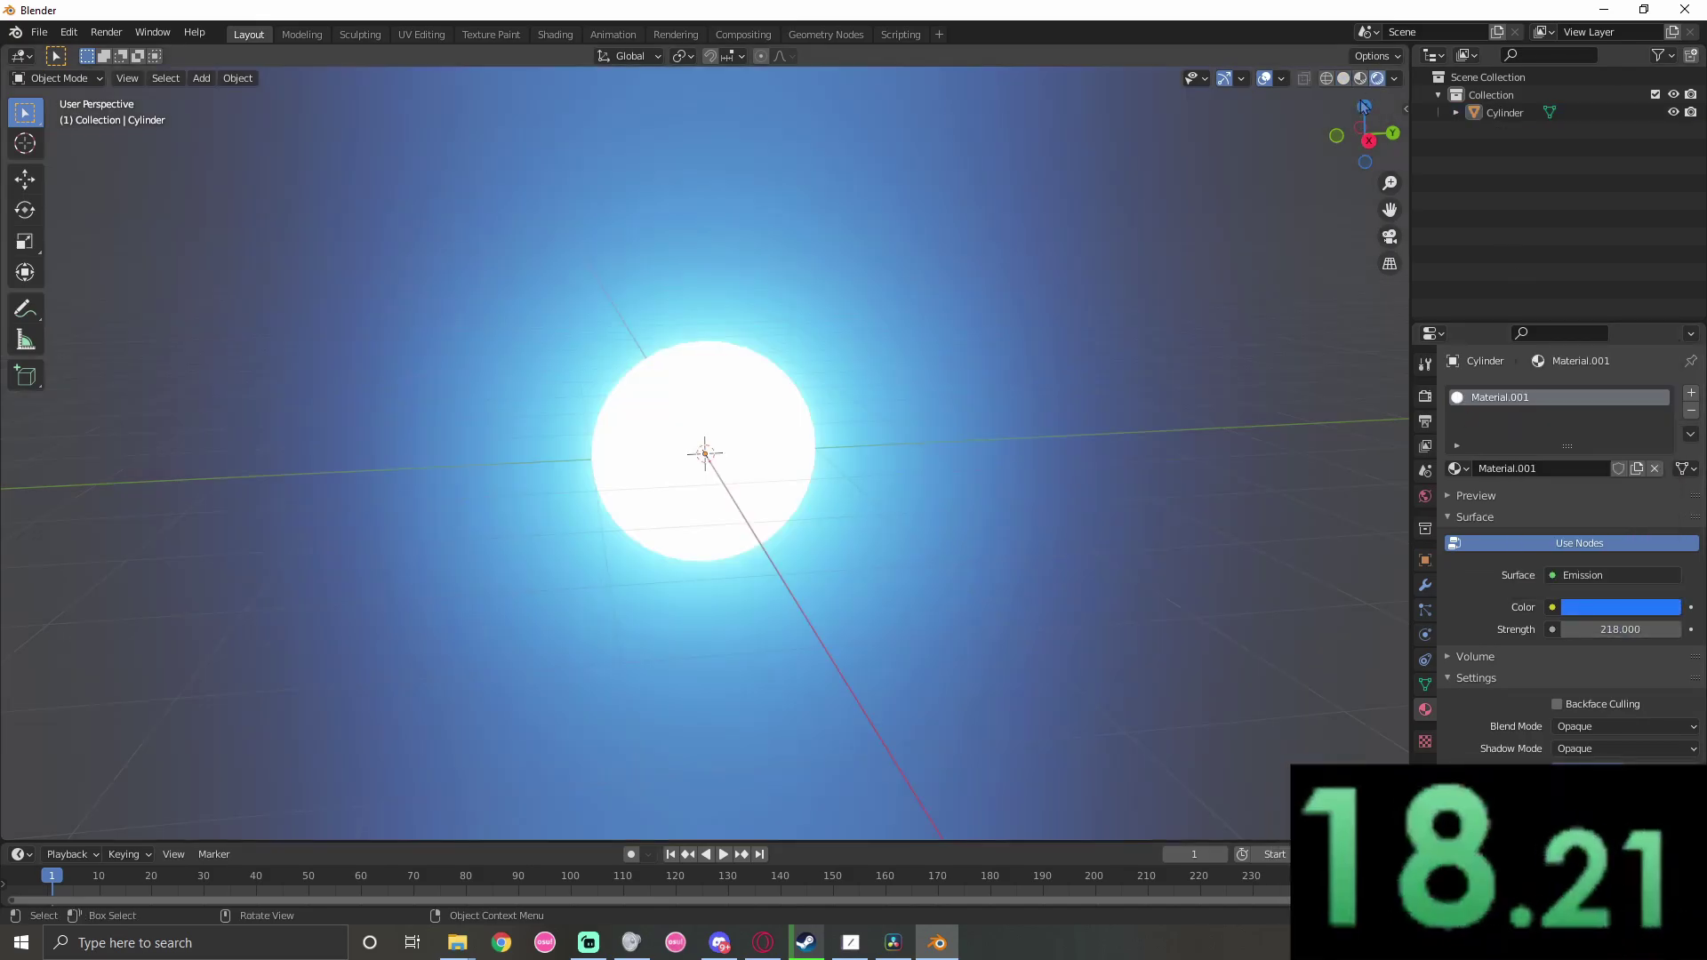
mouse_move(932, 517)
middle_down()
mouse_move(936, 461)
mouse_move(994, 356)
mouse_move(1138, 366)
mouse_move(946, 407)
middle_up()
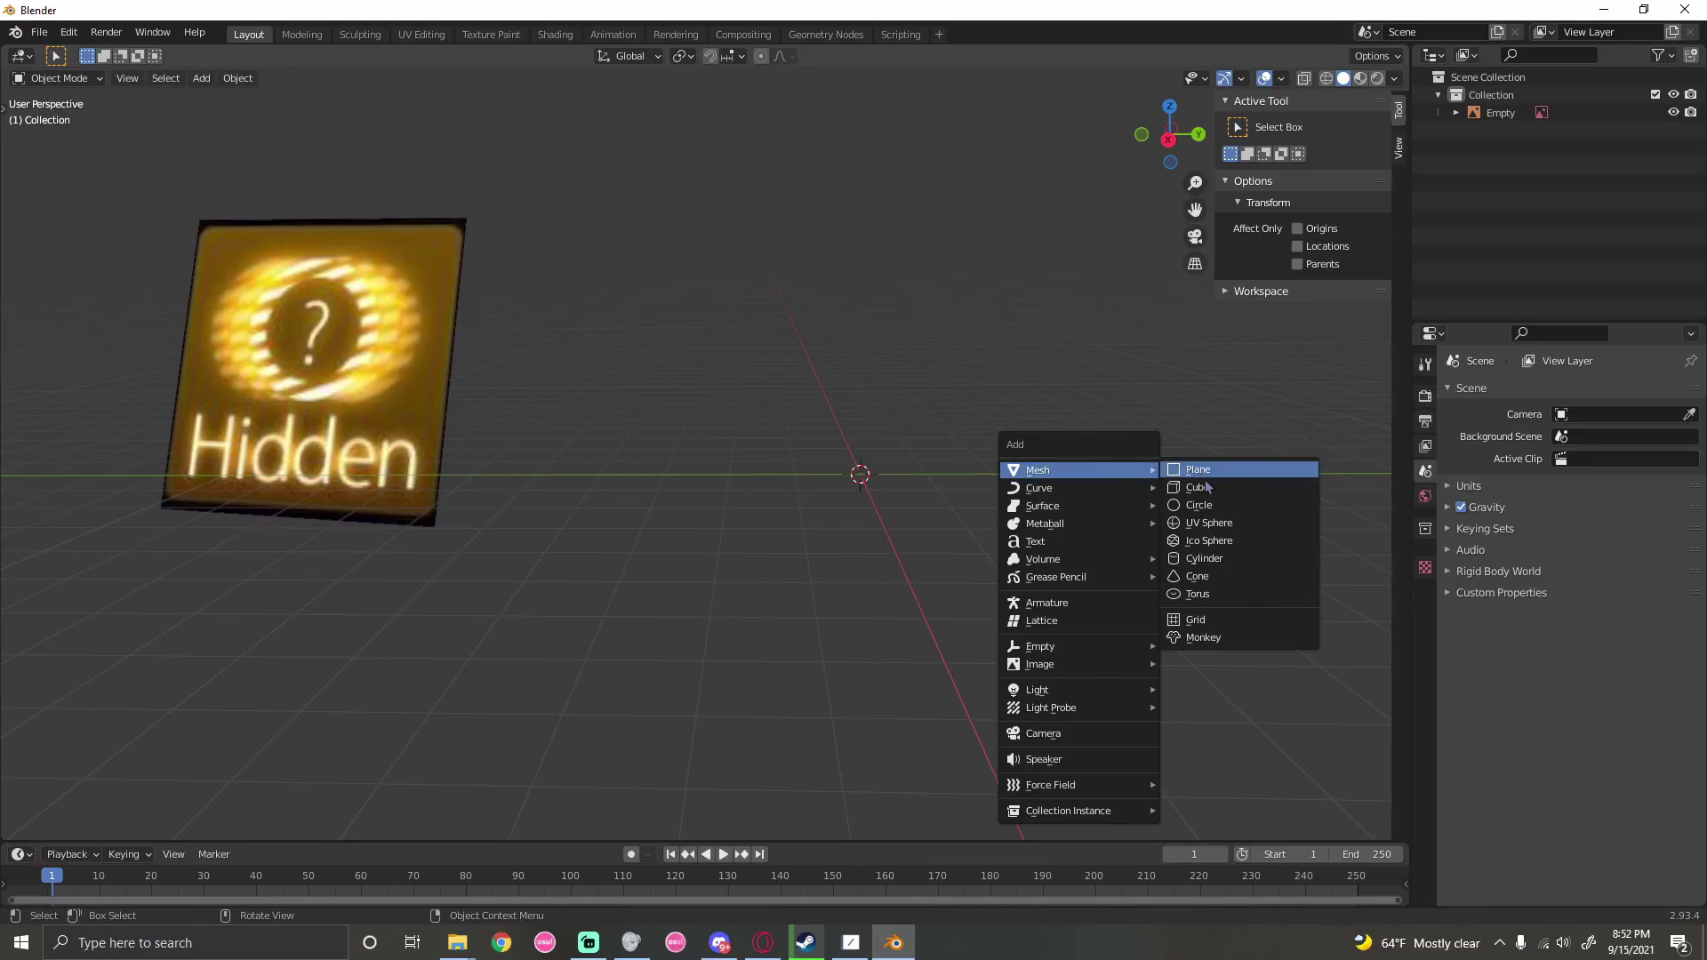
Add a cube rounded by a Bevel modifier, then a cylinder ring with a new edge loop
click(1245, 489)
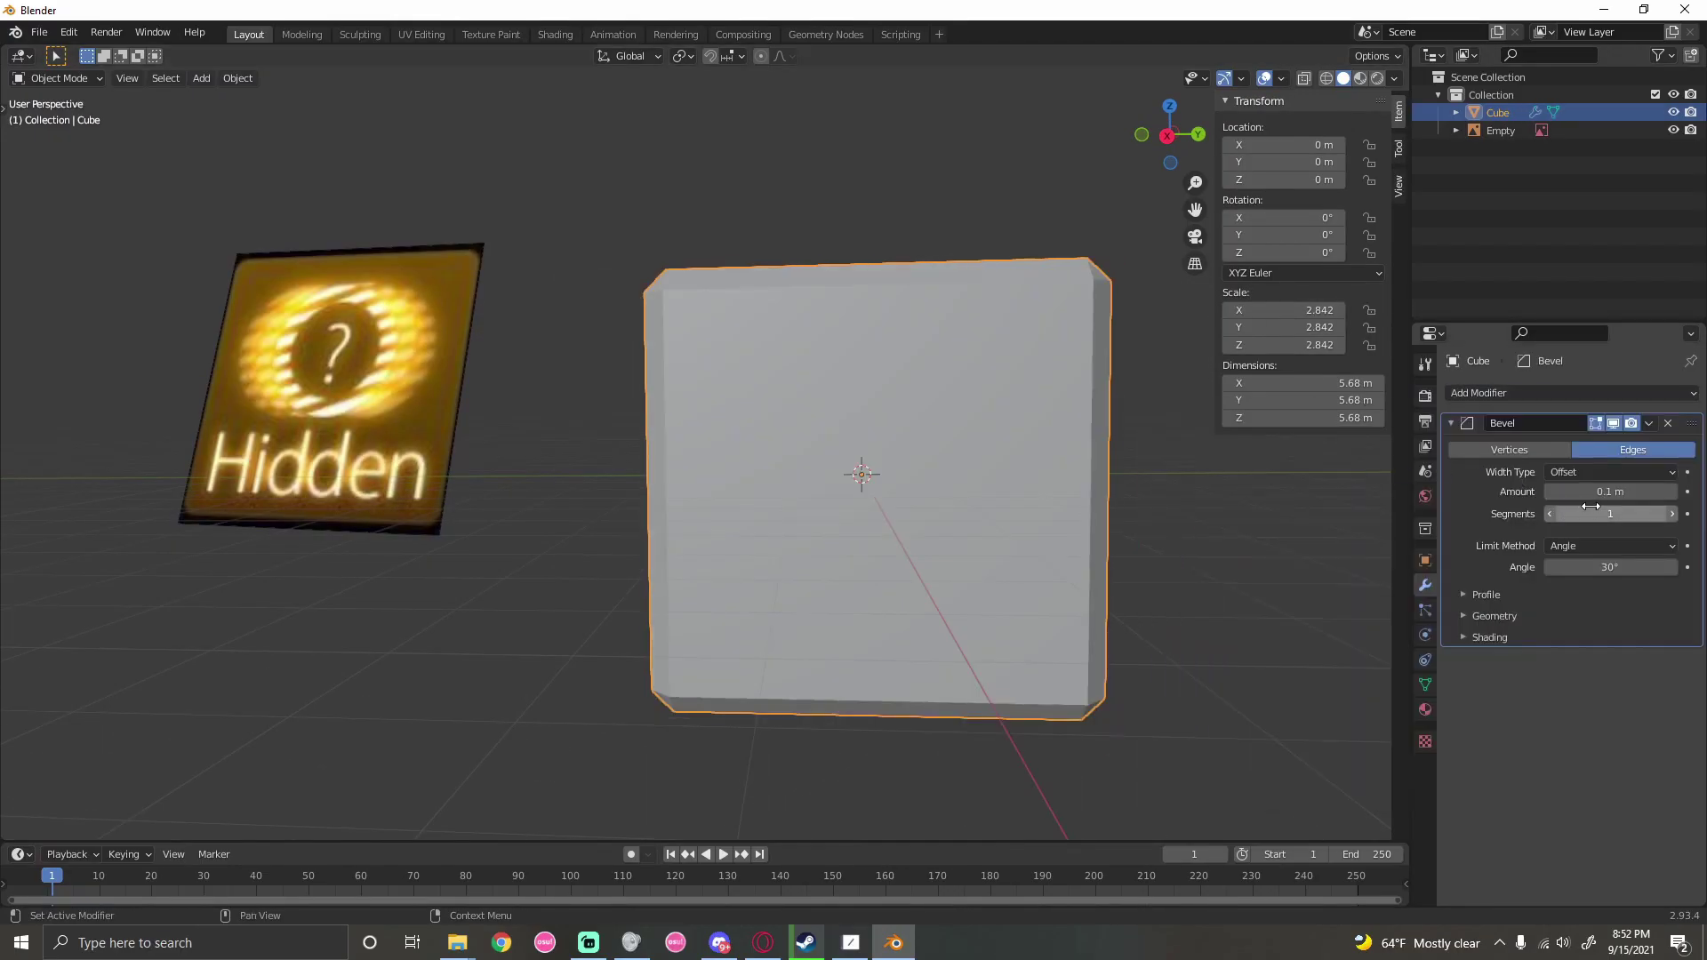
drag(1590, 506, 1644, 506)
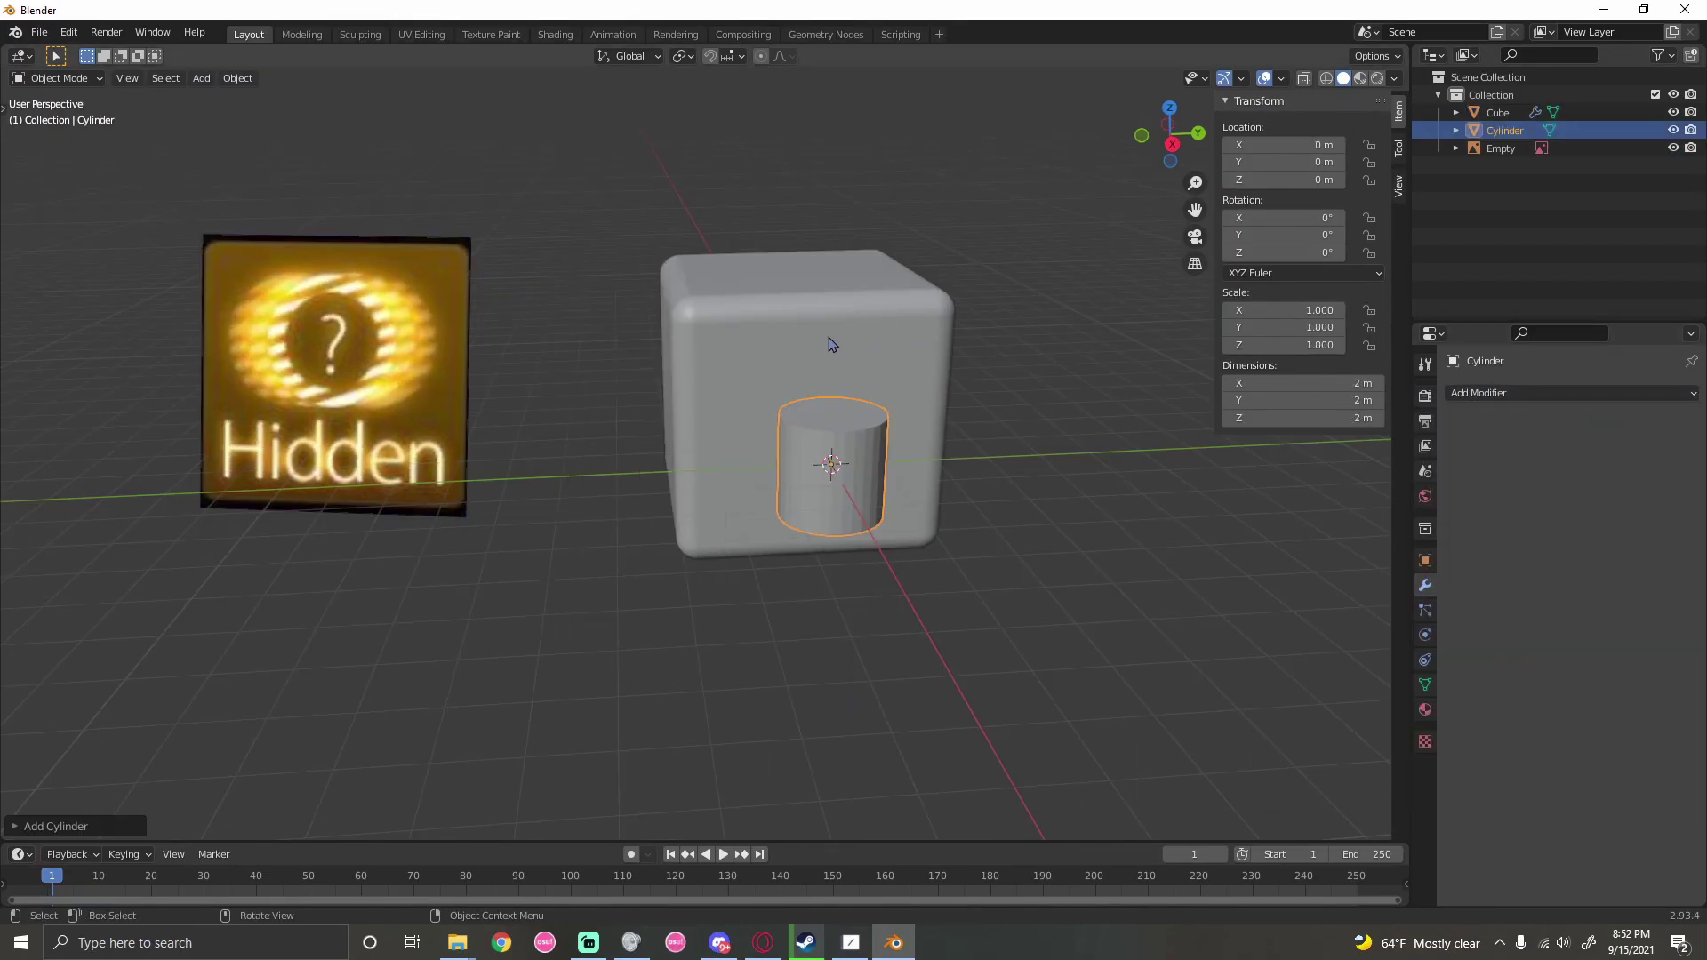
click(188, 696)
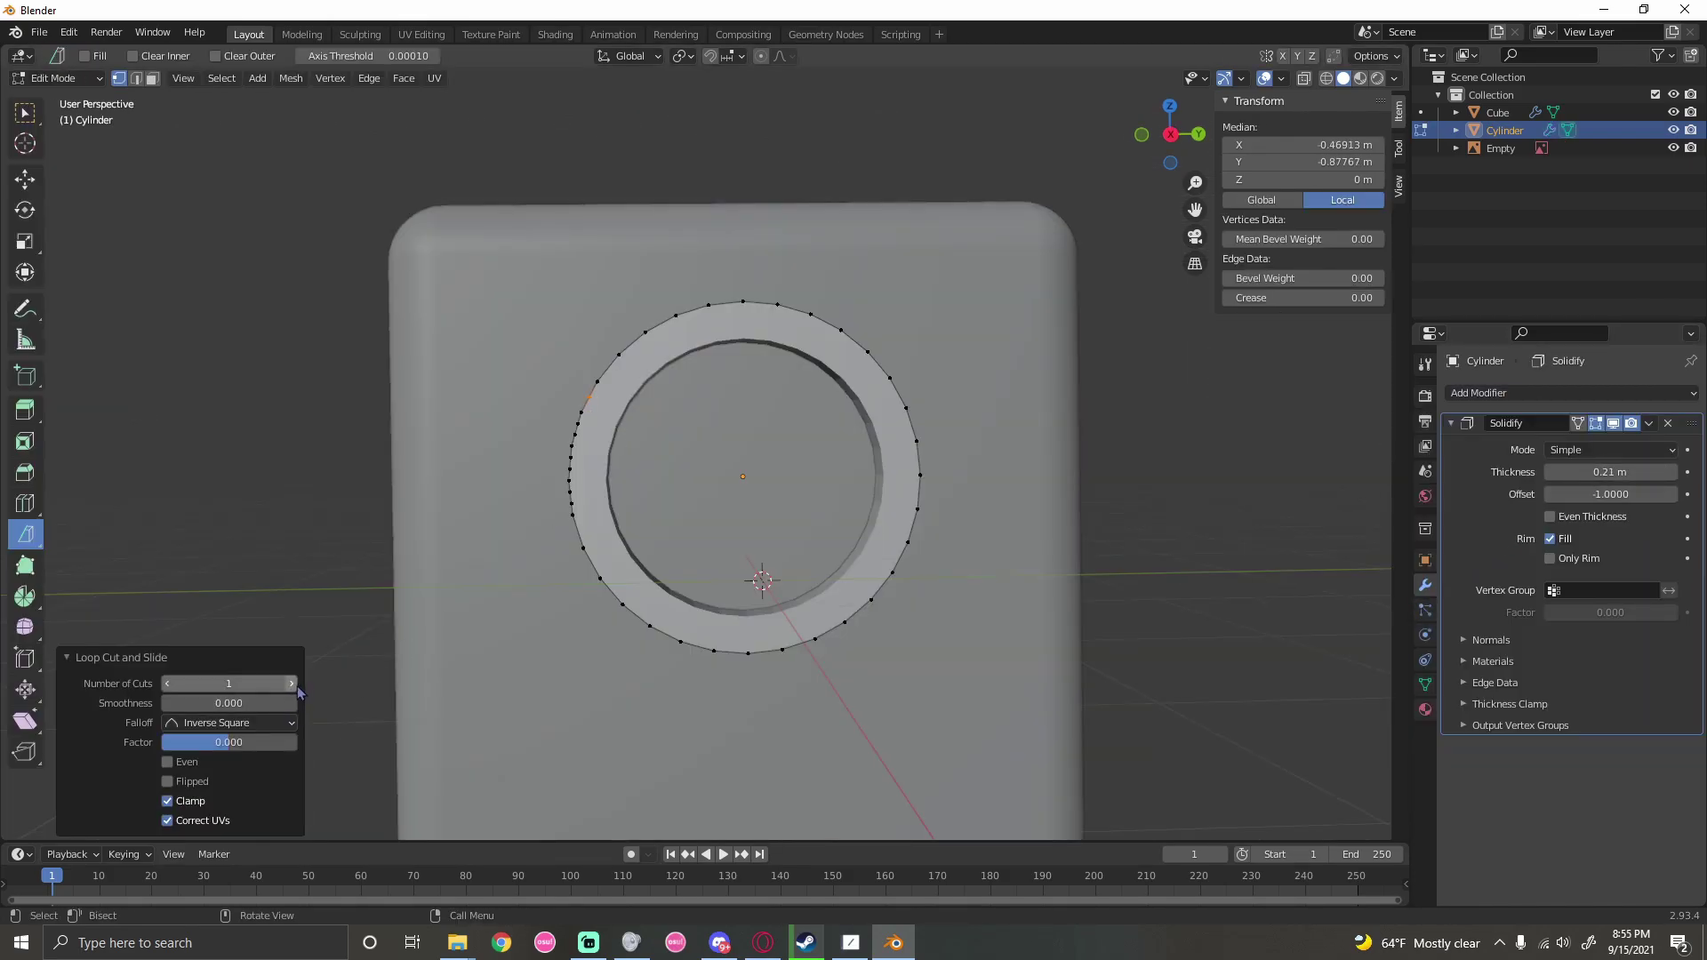
click(621, 382)
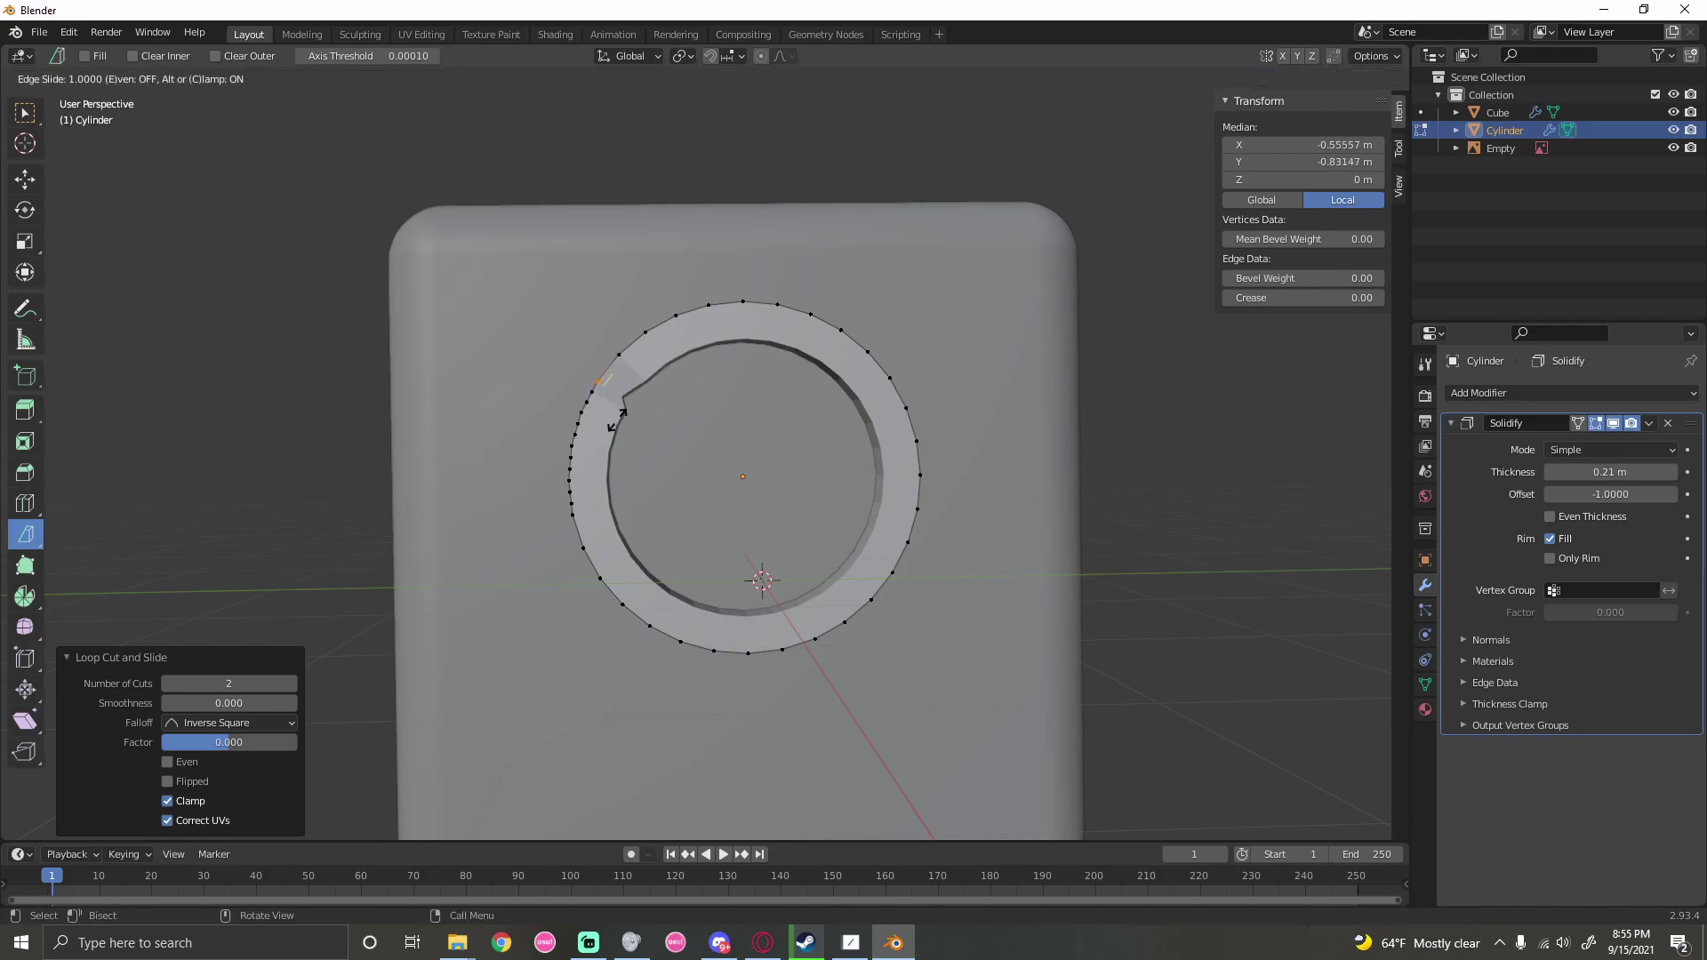
right_click(668, 414)
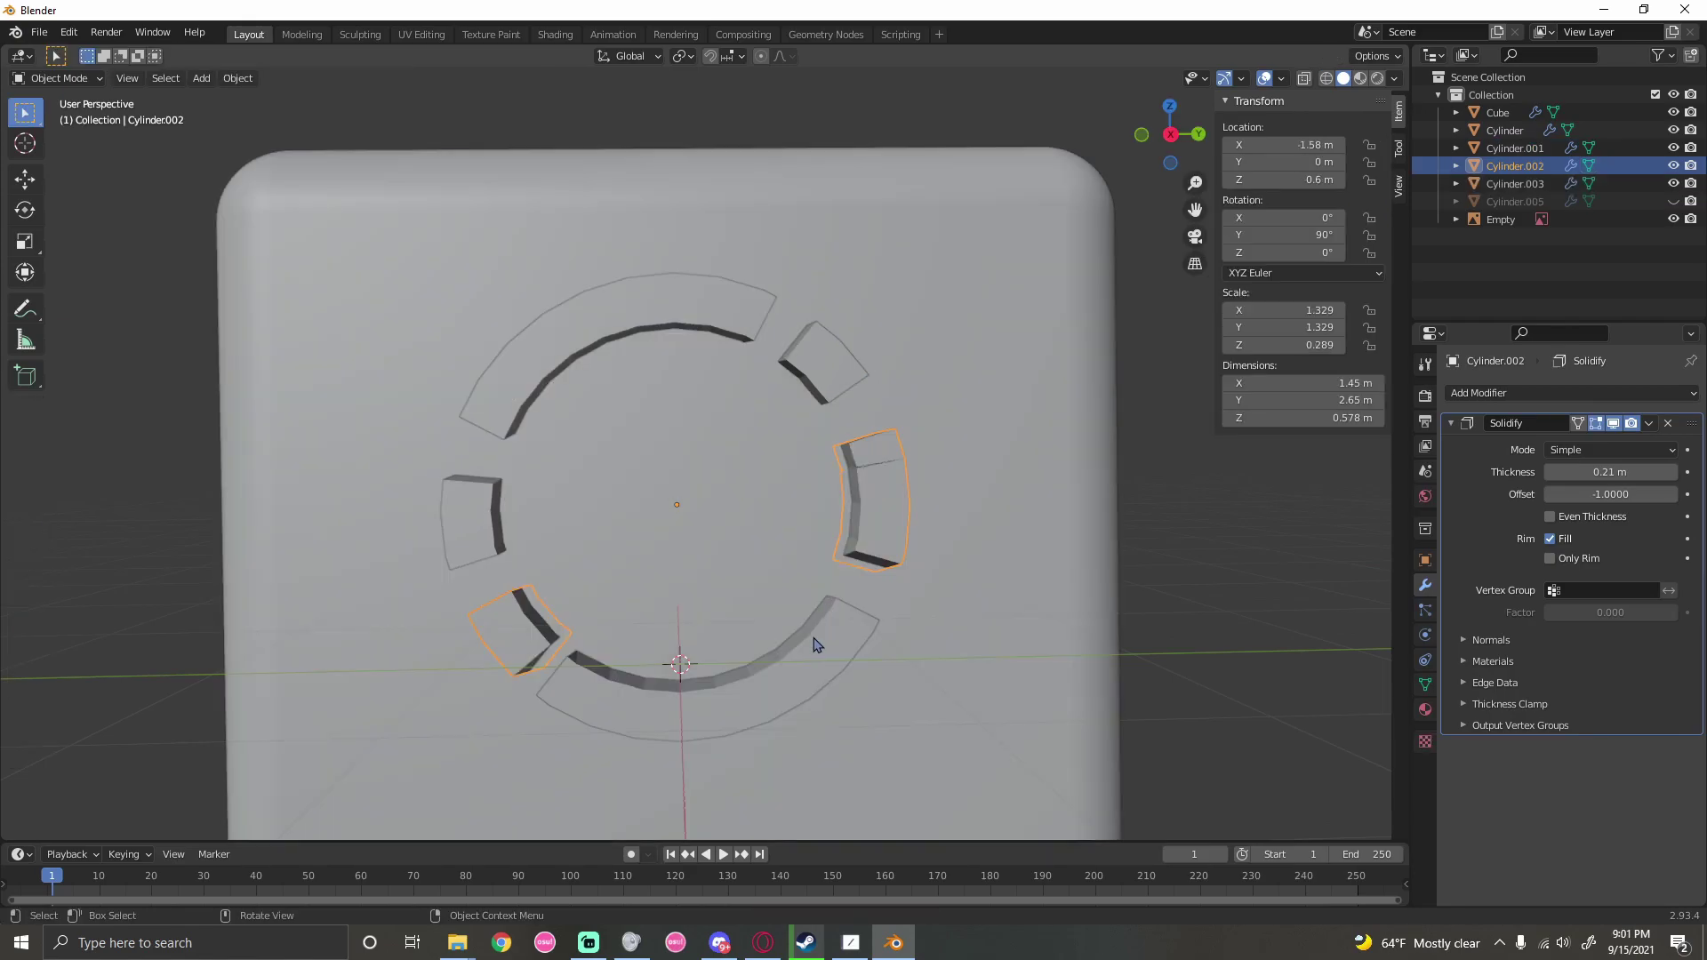
Paste a copy of the arc ring pieces and offset it along Y
click(813, 648)
click(925, 534)
middle_drag(926, 534, 913, 536)
scroll(933, 525, down, 5)
key(ctrl+v)
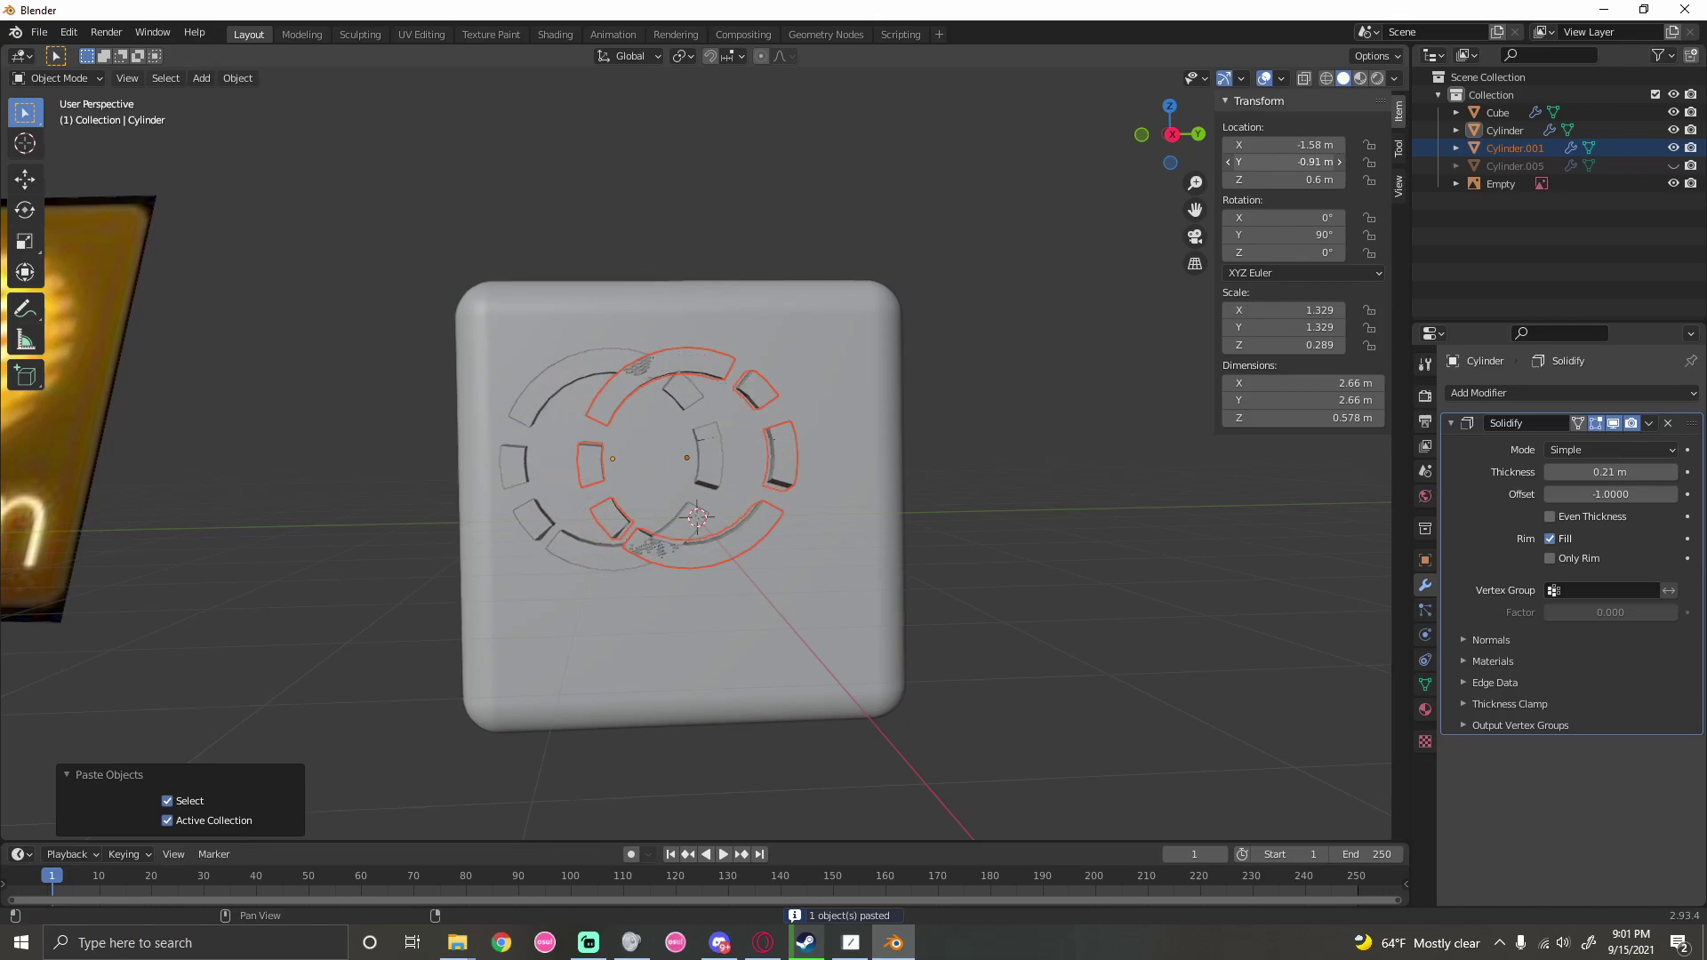
drag(1285, 161, 1289, 161)
Compare with the Hidden sign and select the Cylinder.002 arc piece
mouse_move(889, 418)
middle_down()
mouse_move(943, 418)
mouse_move(887, 414)
middle_up()
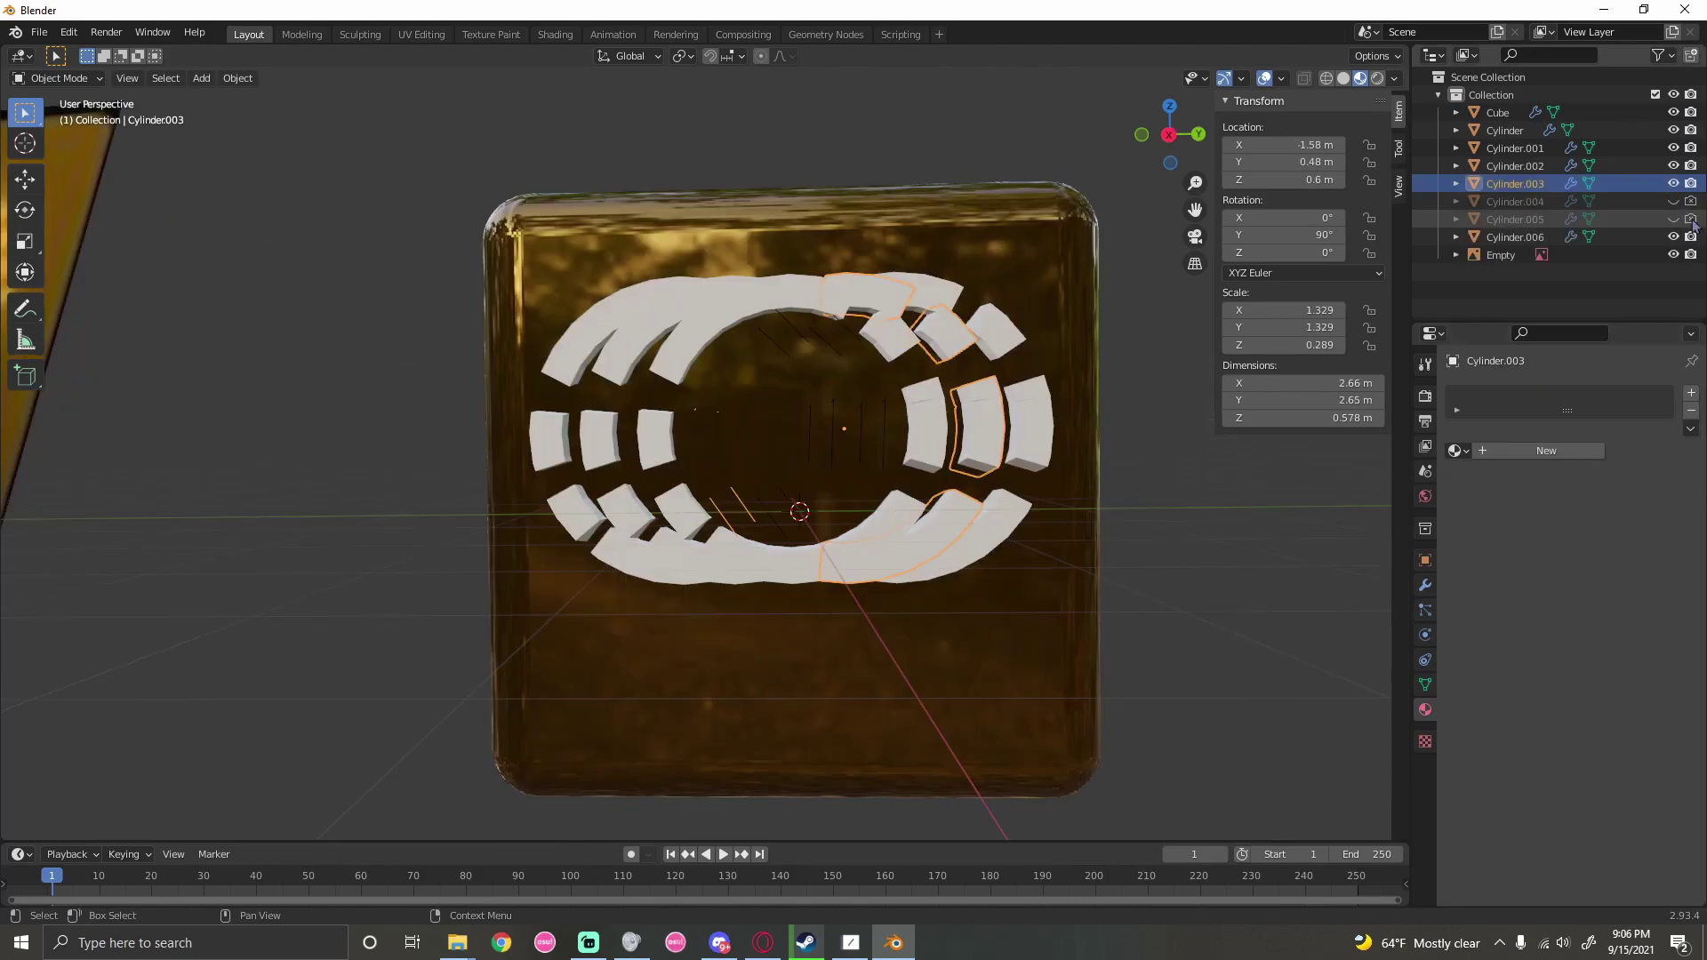
click(1001, 360)
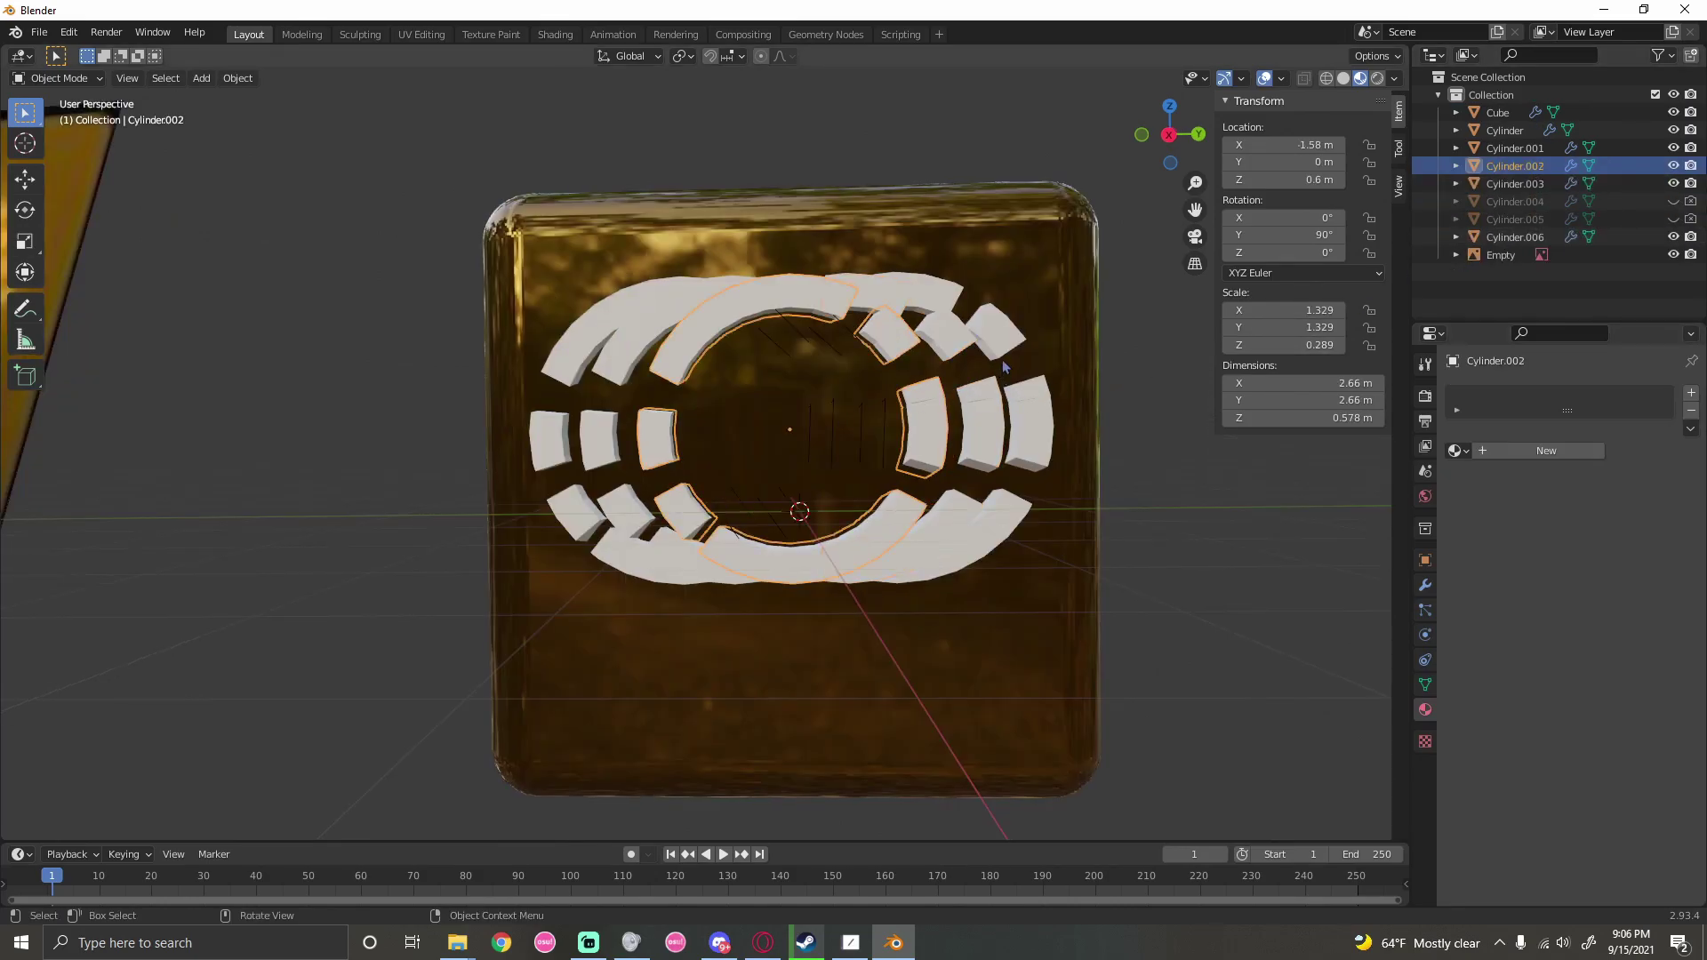
middle_drag(1001, 359, 998, 384)
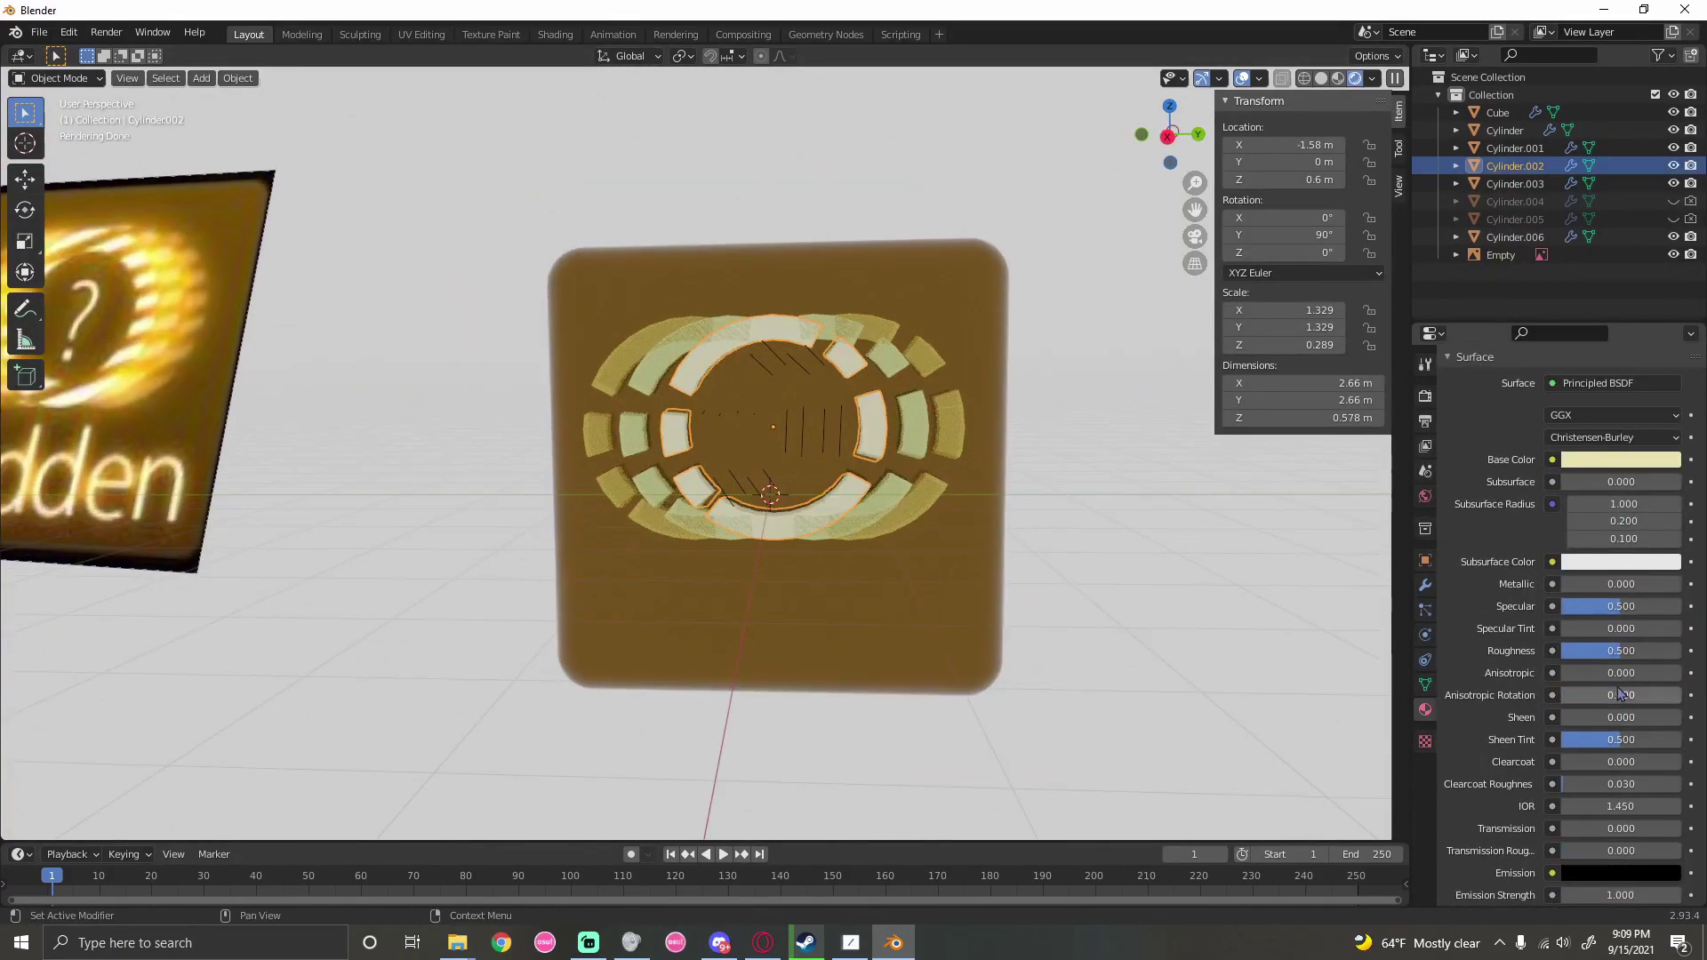
Deselect Cylinder.002 and orbit around the finished Hidden icon
click(1154, 656)
middle_drag(1154, 655, 1192, 642)
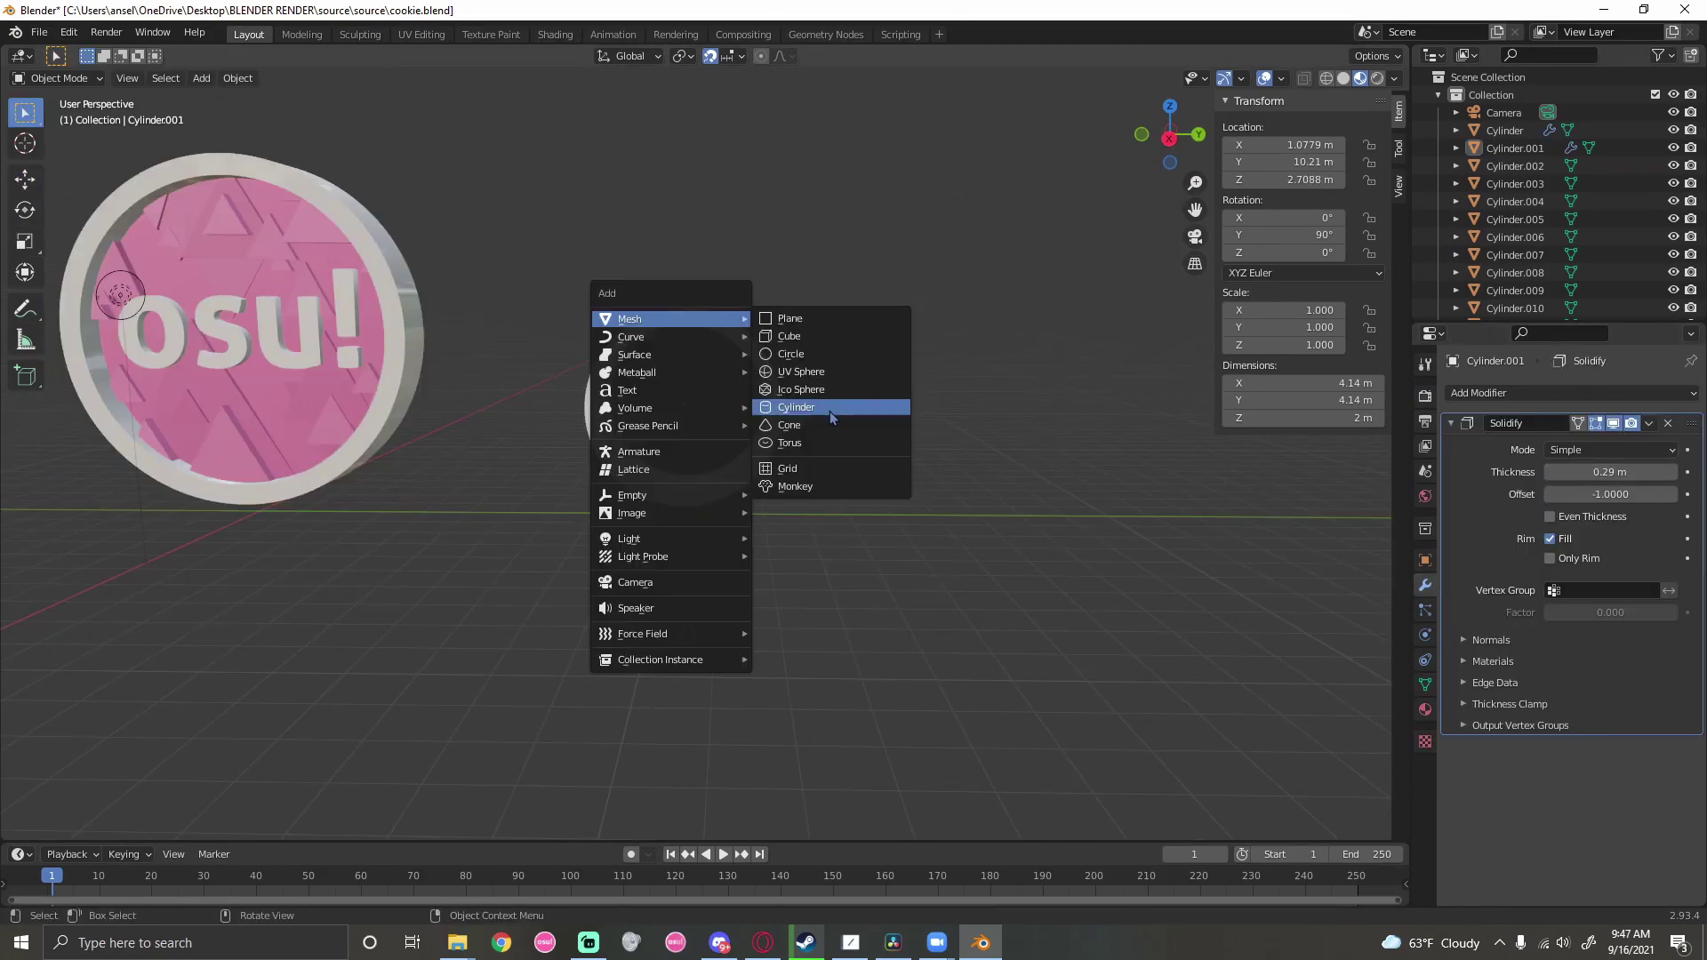
Add a cylinder flattened into a thin rim for the logo and set its end capping
click(876, 402)
drag(228, 651, 75, 684)
click(228, 671)
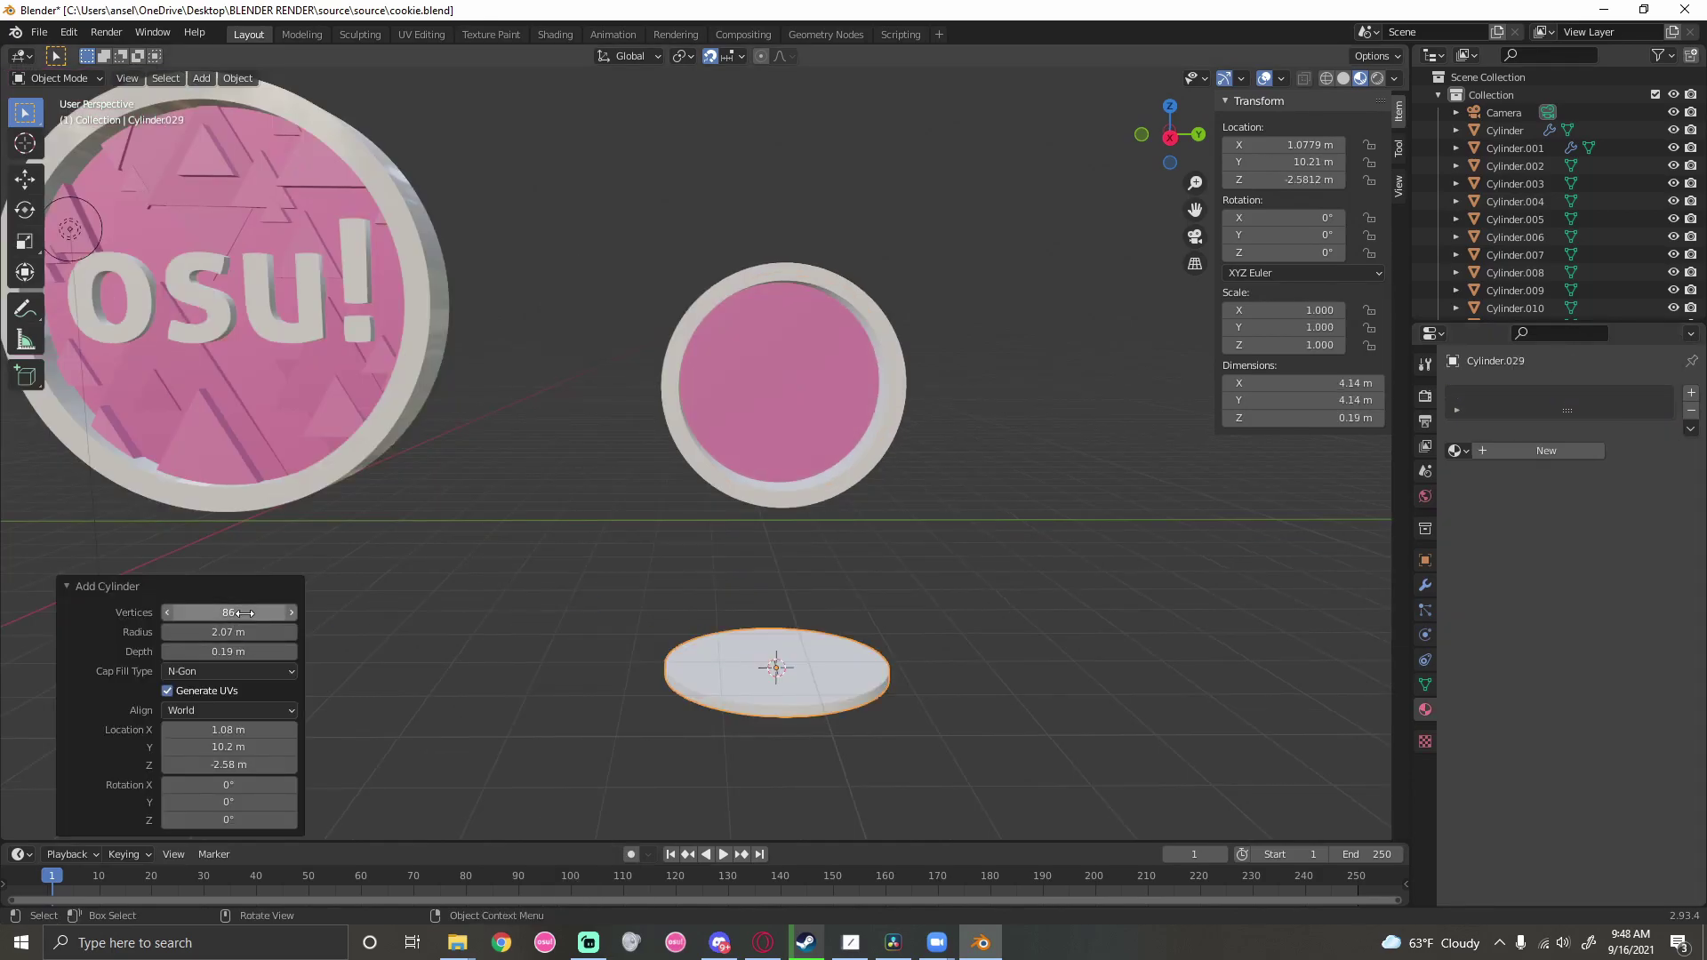
Turn a cylinder into a 3-vertex triangle, set its X location, and adjust the text's geometry settings
drag(244, 612, 1622, 643)
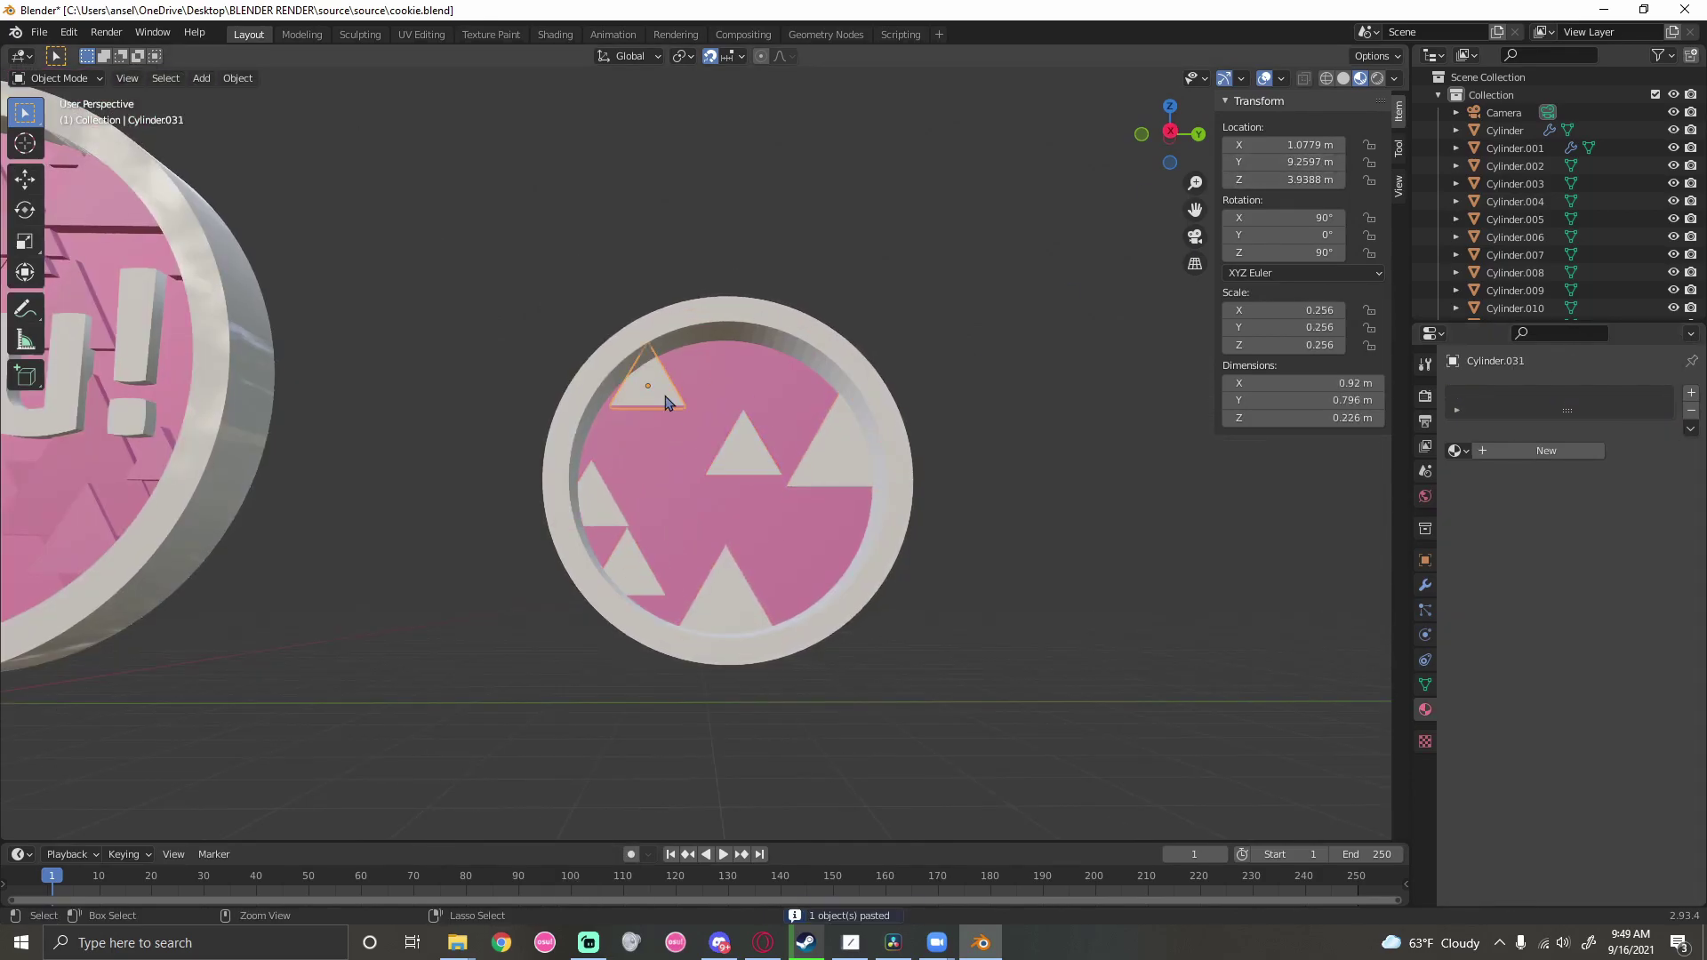
scroll(729, 498, up, 4)
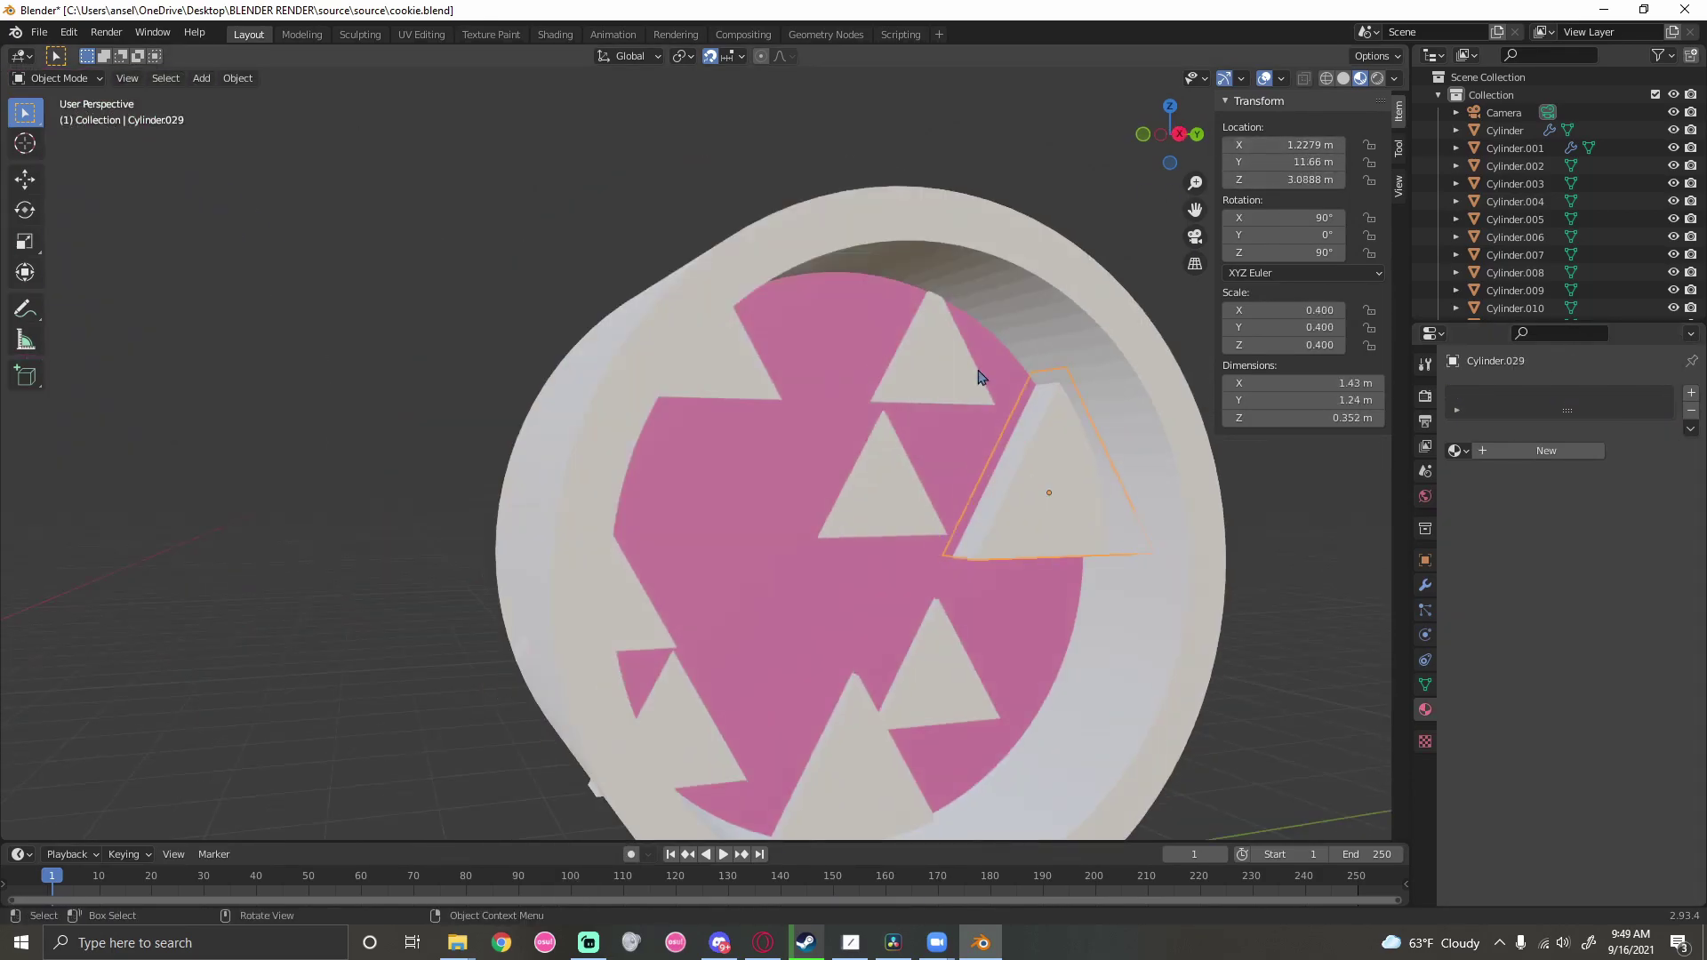
click(1289, 144)
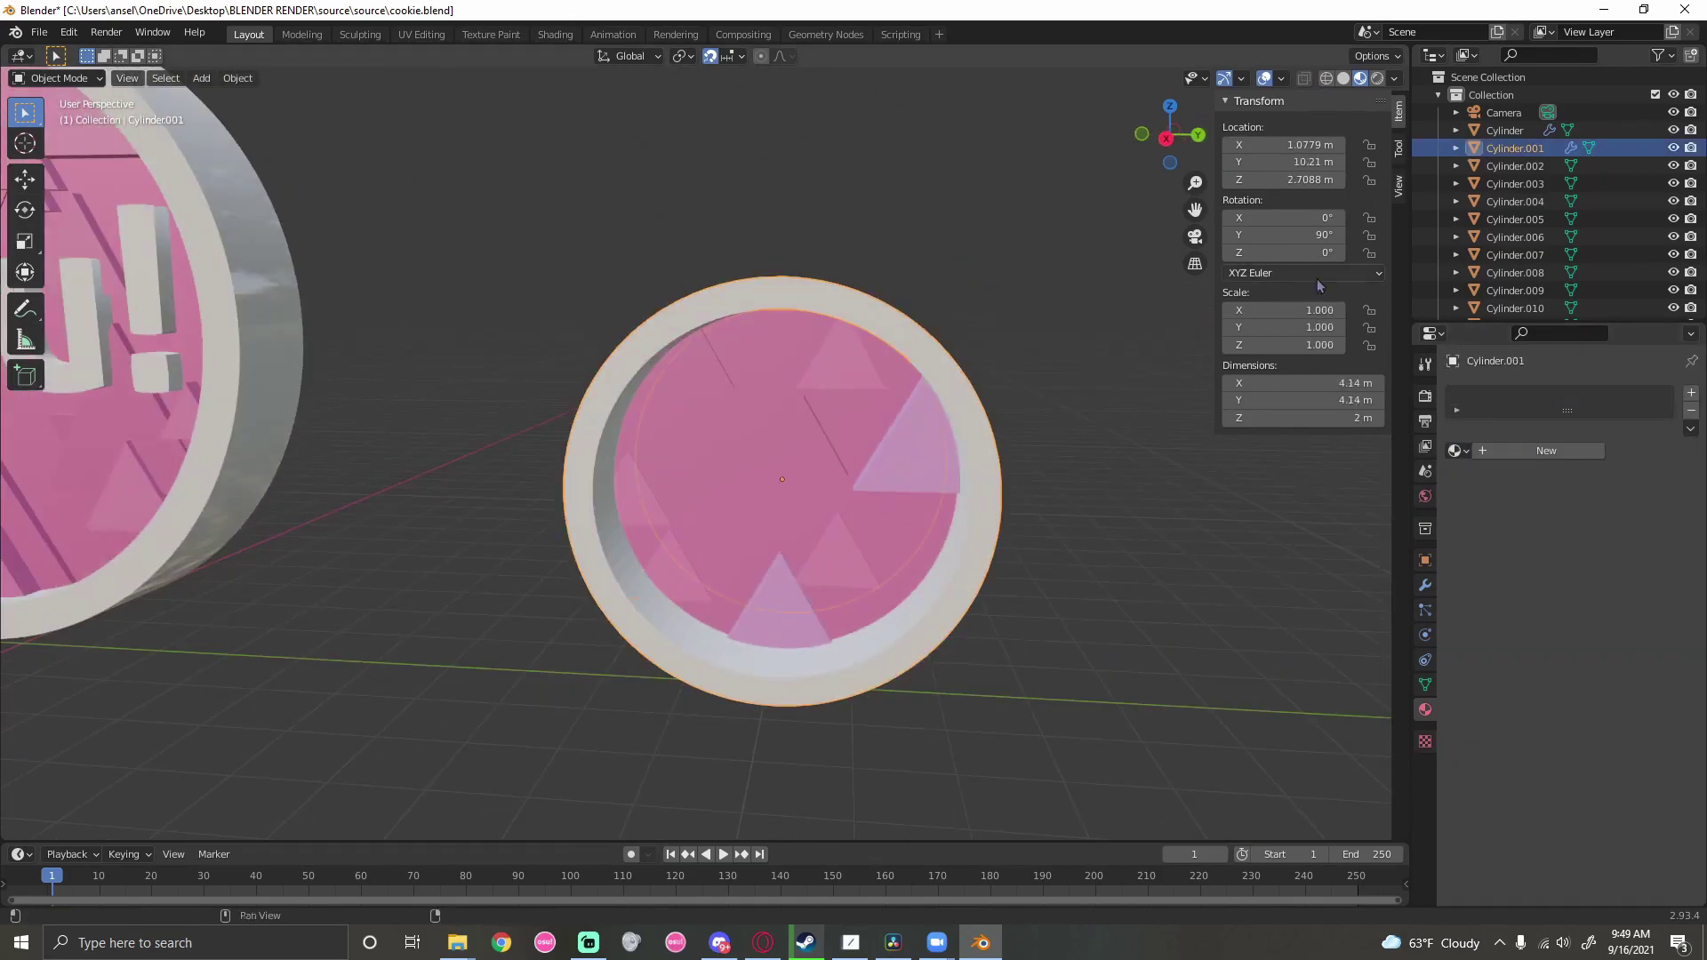
click(1425, 659)
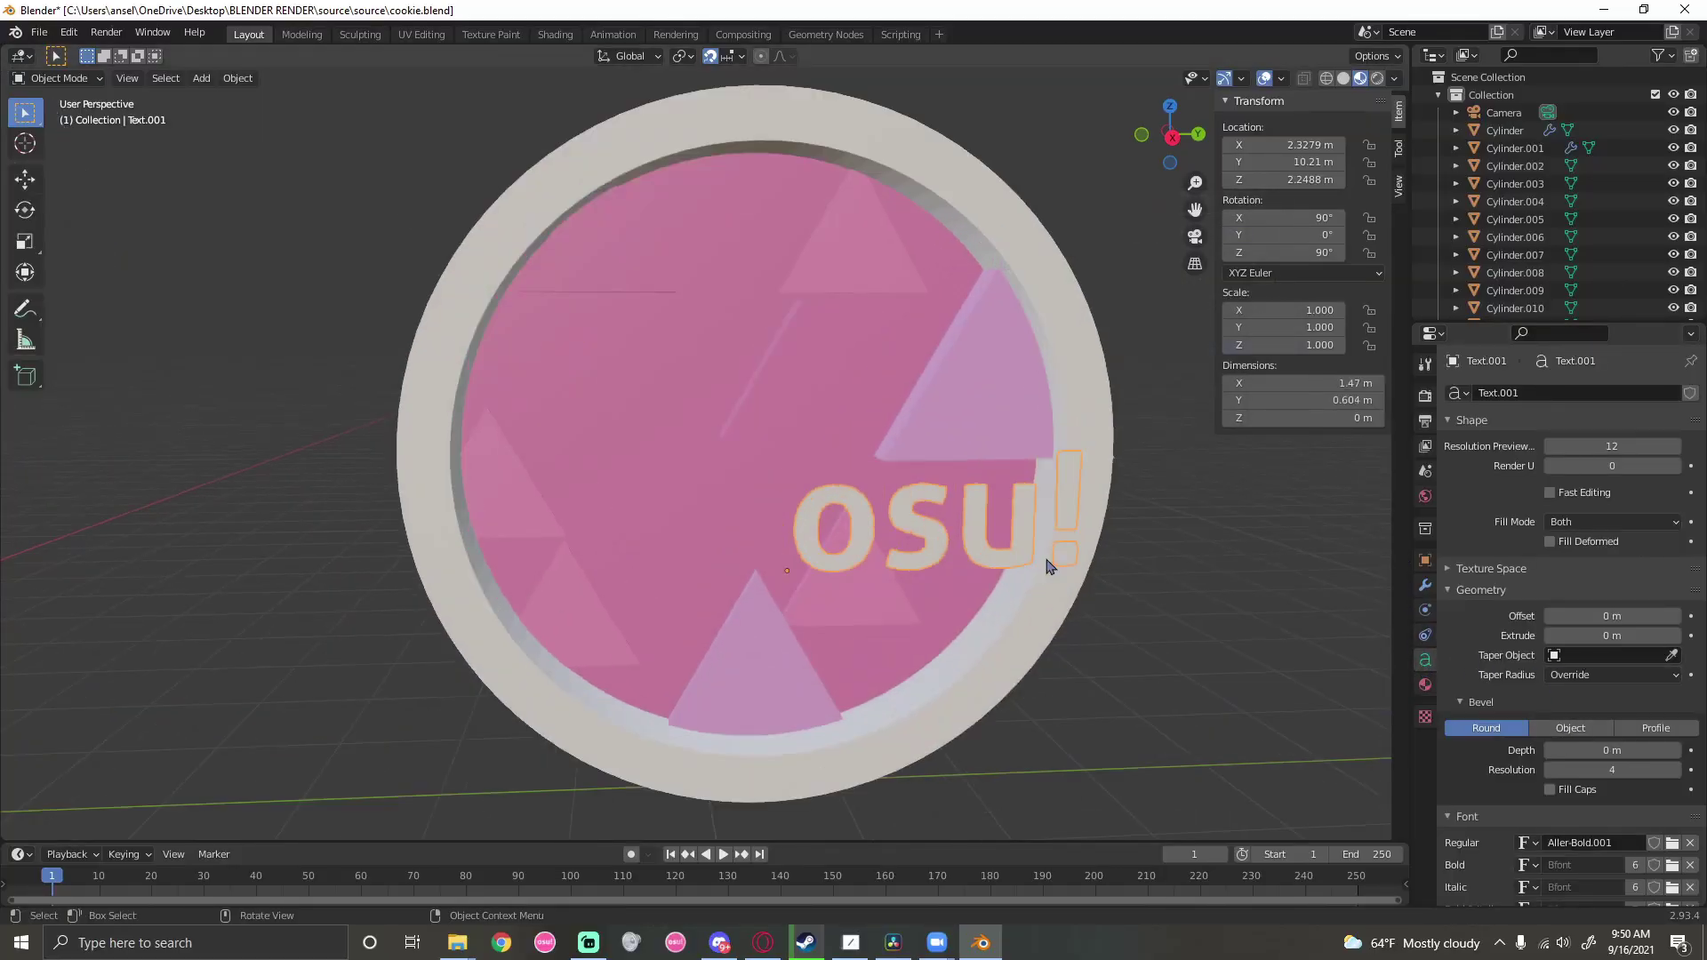